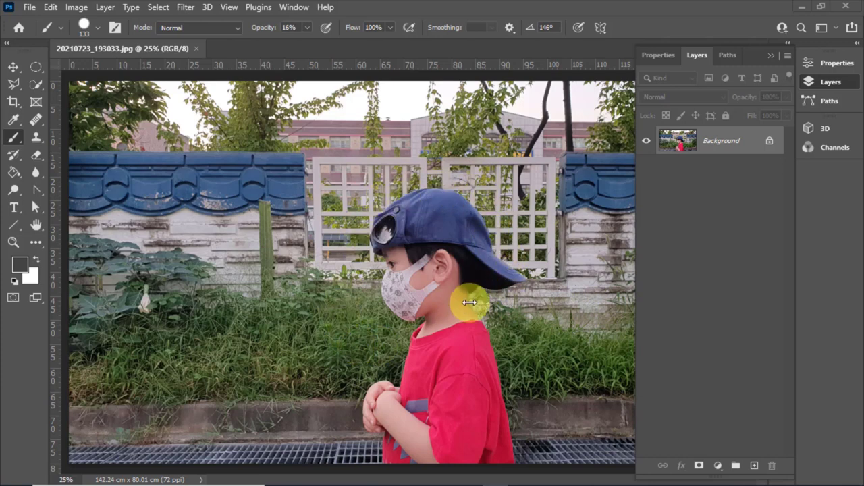
Crop the photo to the boy's capped head and shoulders, about 64.91 × 40.78 cm.
mouse_move(469, 302)
left_mouse_down()
mouse_move(473, 349)
mouse_move(466, 284)
left_mouse_up()
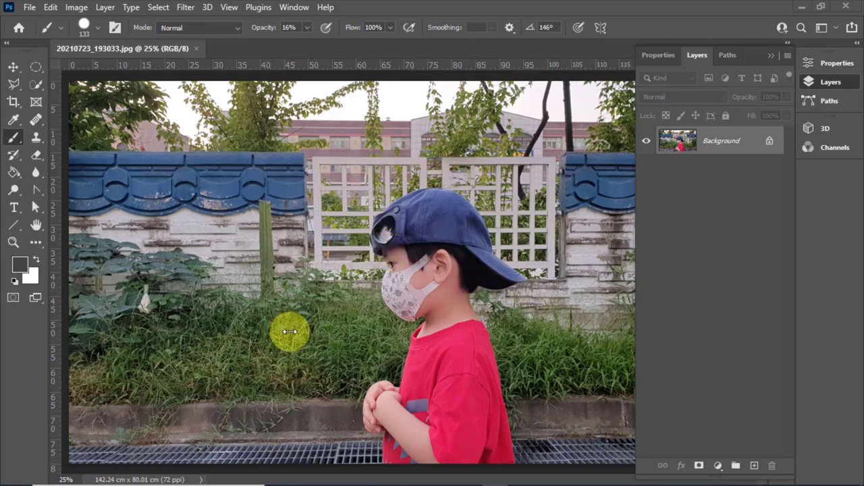
left_click_drag(290, 331, 489, 354)
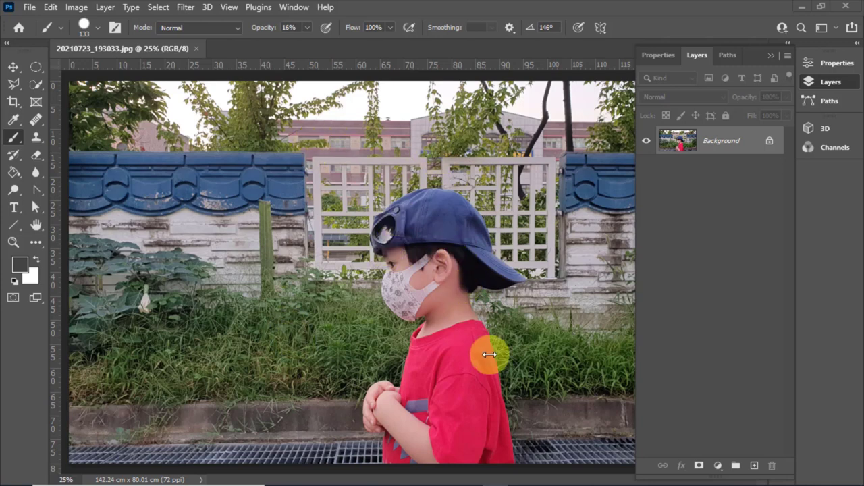
left_click(11, 102)
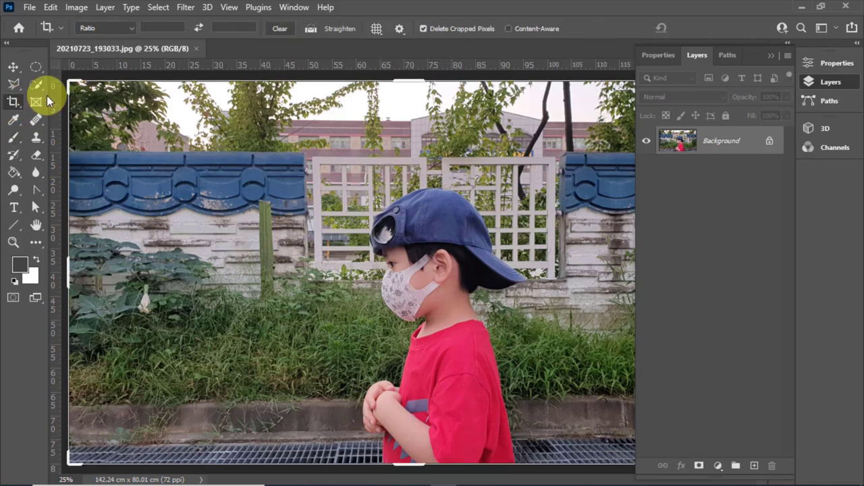
left_click_drag(68, 80, 147, 121)
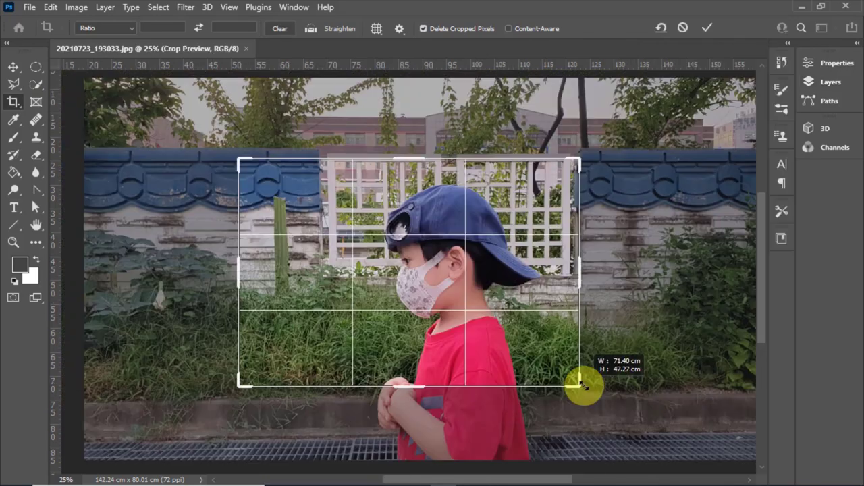
left_click_drag(579, 384, 593, 376)
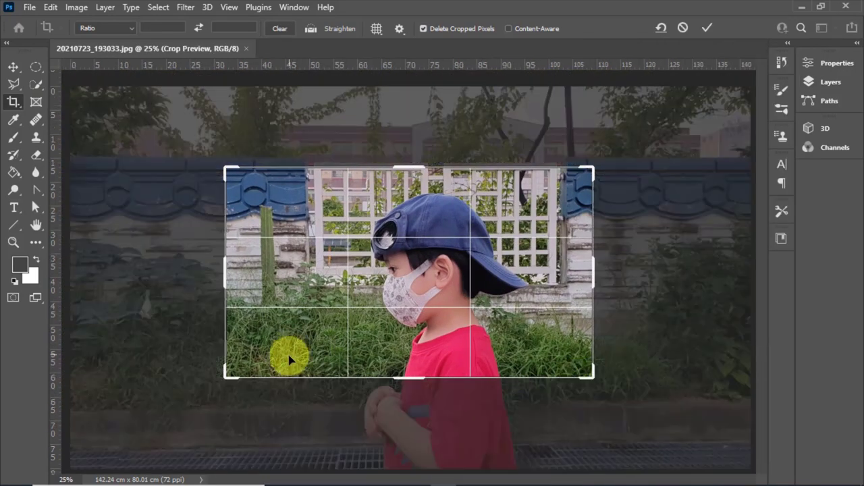
left_click_drag(227, 373, 244, 375)
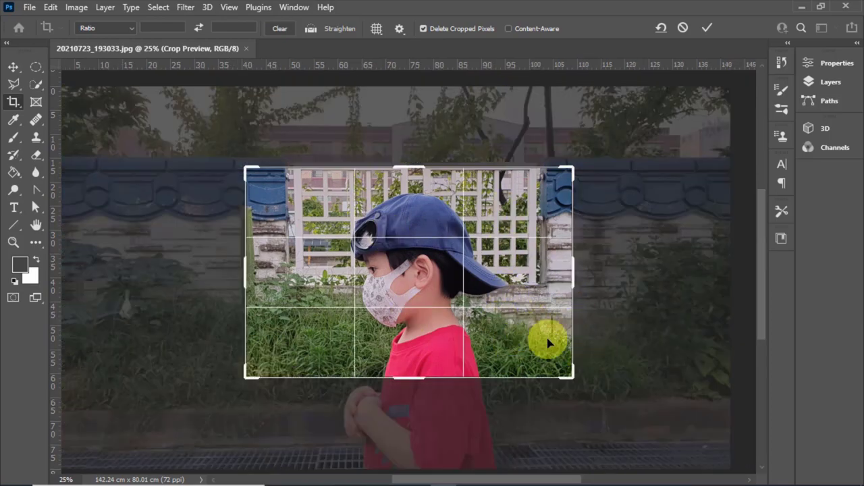
left_click_drag(573, 377, 570, 371)
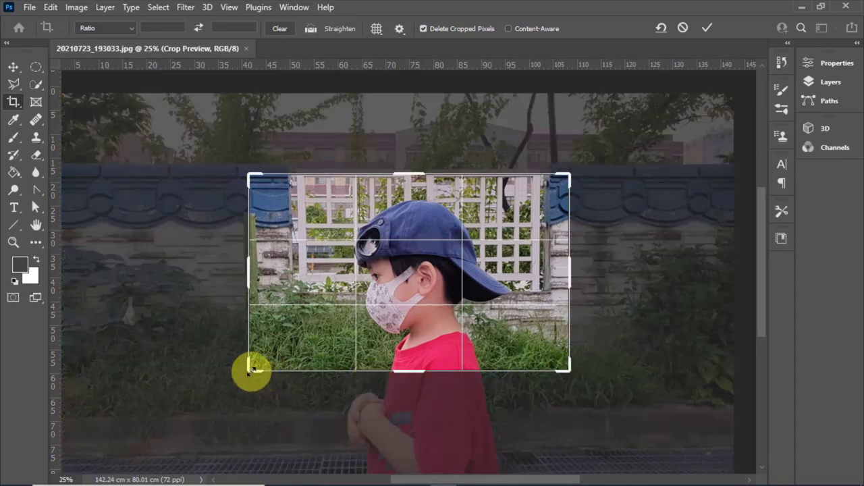
left_click_drag(249, 370, 255, 370)
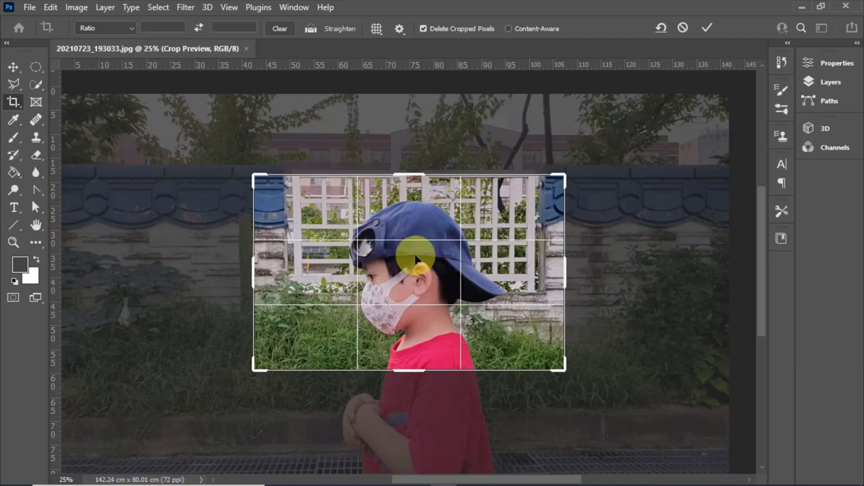
key("Return")
Zoom in around the boy's ear and choose the Quick Selection tool.
left_click(13, 242)
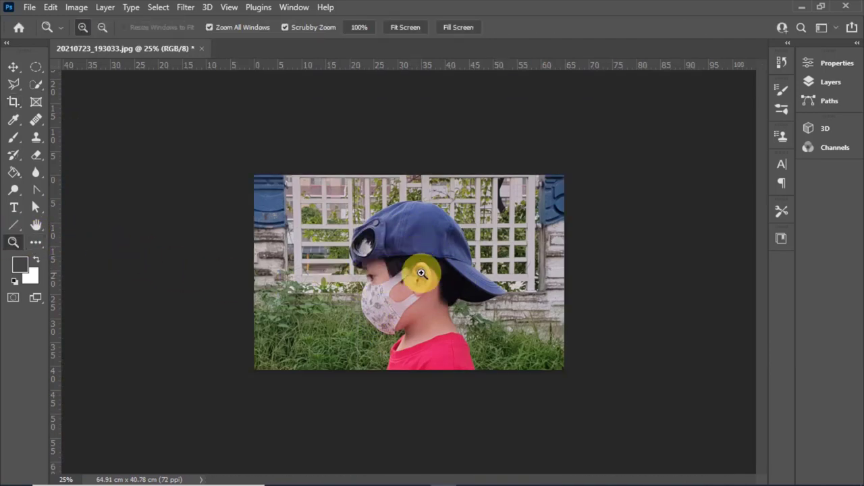
left_click(421, 270)
left_click(432, 273)
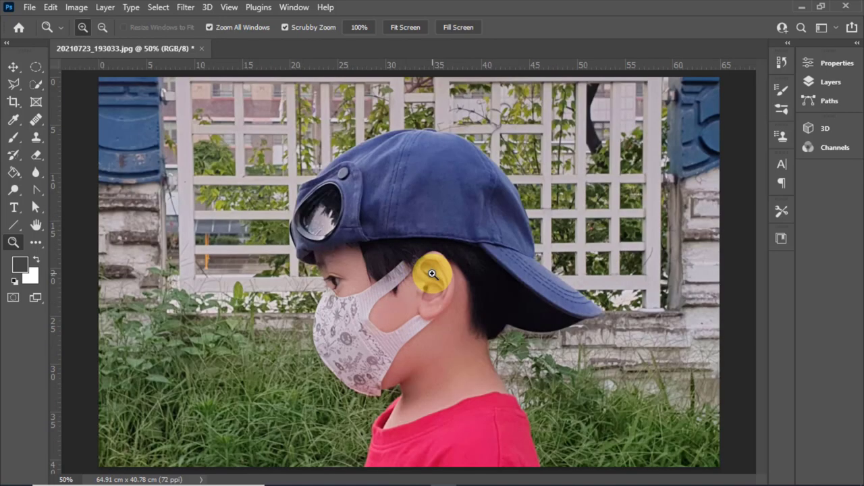
left_click(432, 273, "alt")
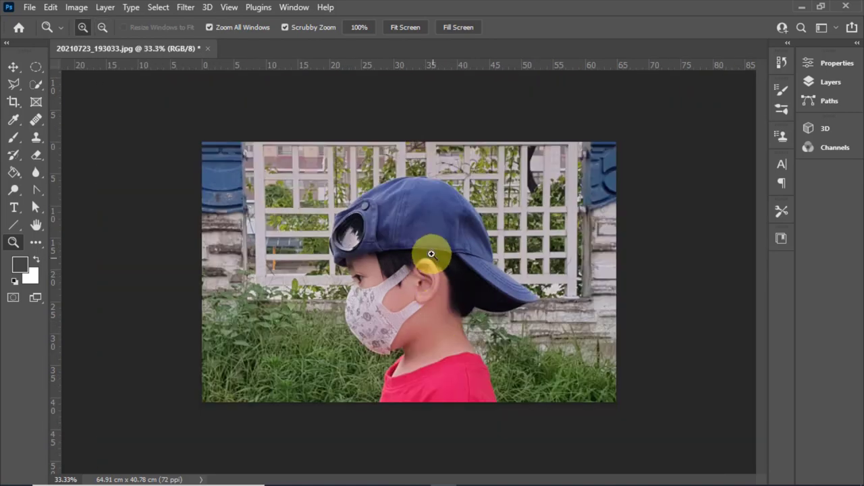
left_click(35, 84)
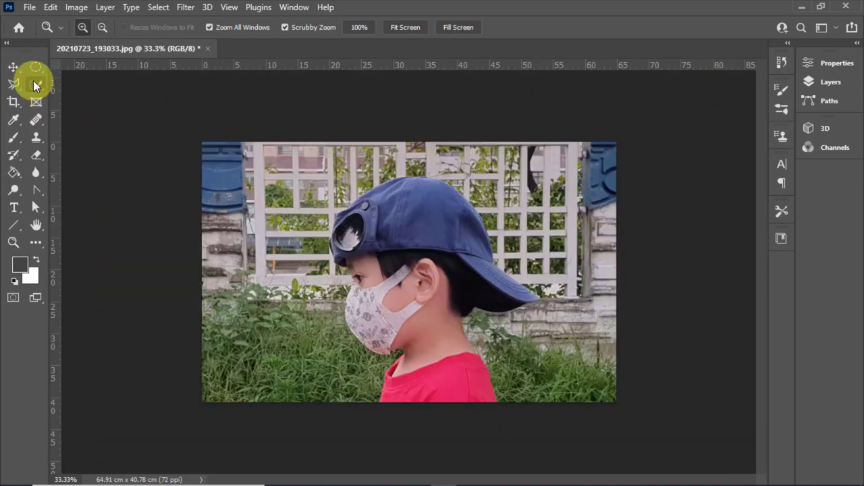
left_click(35, 84)
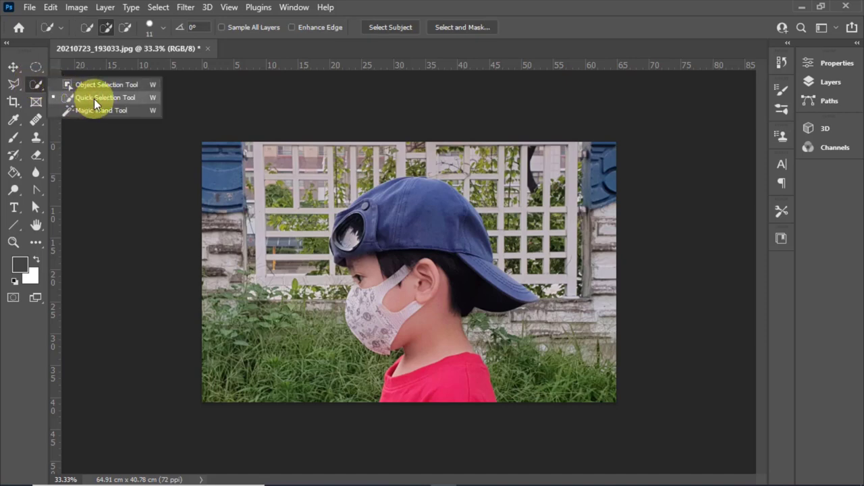
left_click(94, 98)
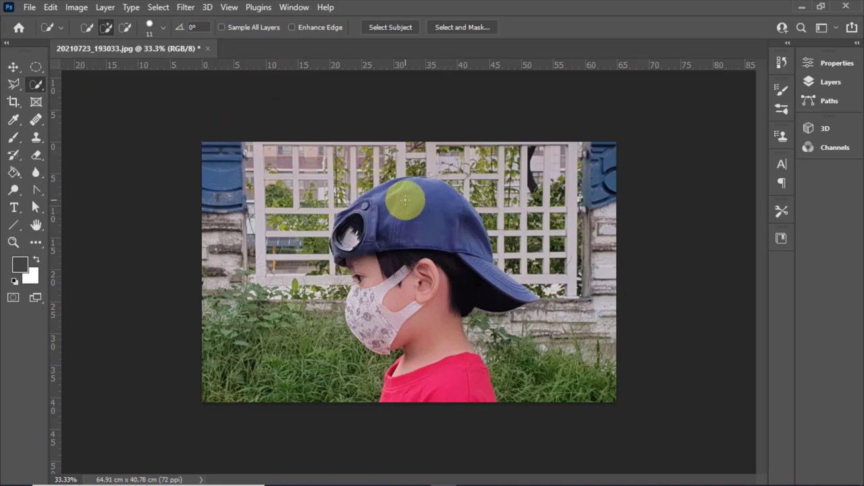
Set the selection brush to 43 px and paint over the cap, face and shoulders.
left_click(163, 27)
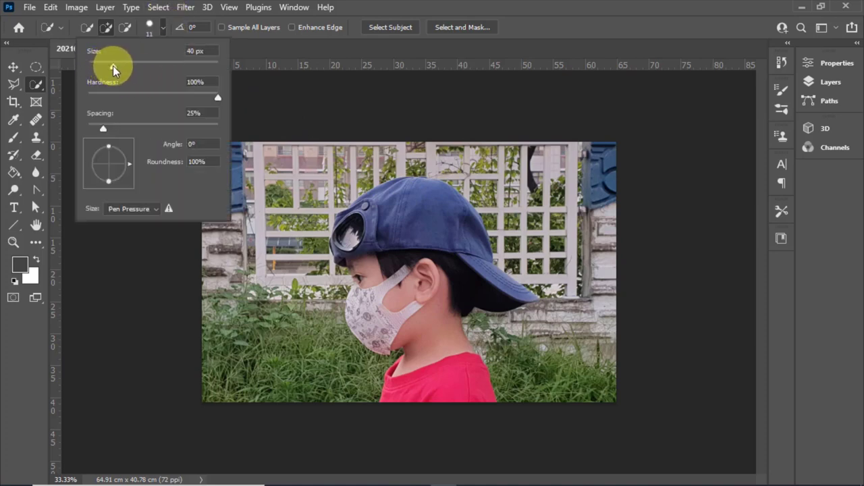
left_click_drag(113, 68, 115, 67)
key("Return")
left_click_drag(448, 203, 380, 196)
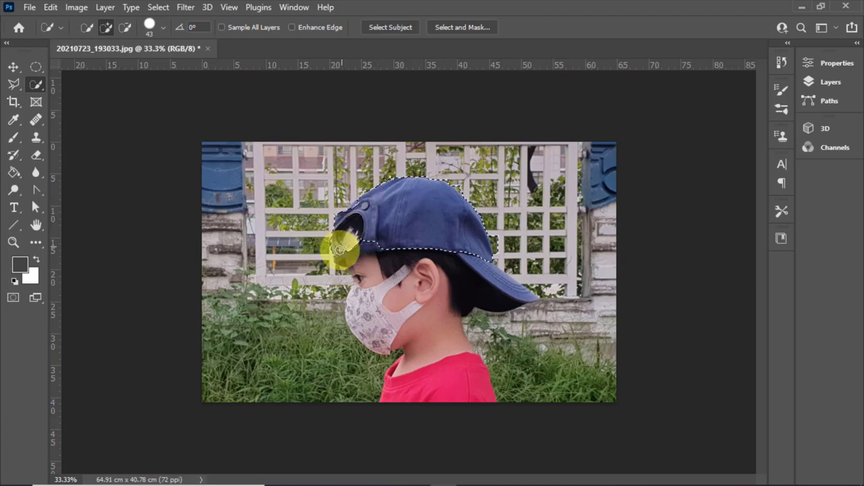
mouse_move(339, 250)
left_mouse_down()
mouse_move(378, 297)
mouse_move(367, 339)
mouse_move(428, 336)
mouse_move(446, 386)
mouse_move(439, 372)
mouse_move(447, 371)
left_mouse_up()
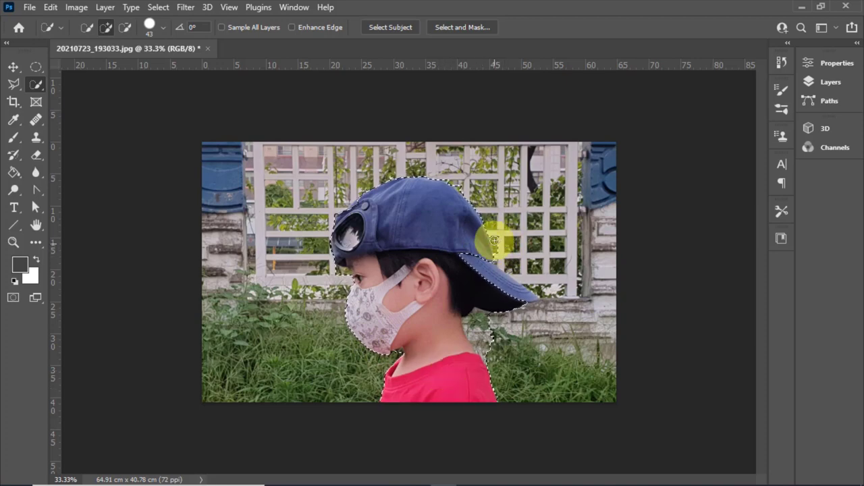
Zoom to 141% on the neck and subtract the leaves behind the nape from the selection.
left_click(13, 241)
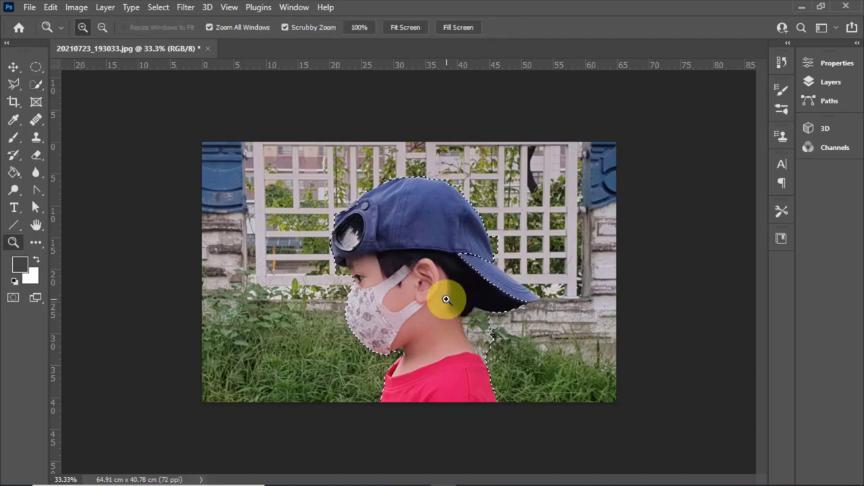
left_click_drag(446, 299, 525, 342)
left_click(36, 84)
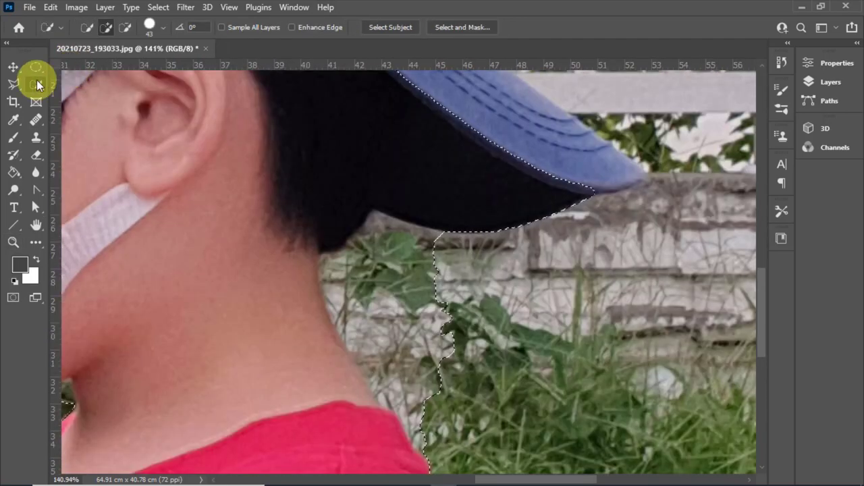
left_click(125, 29)
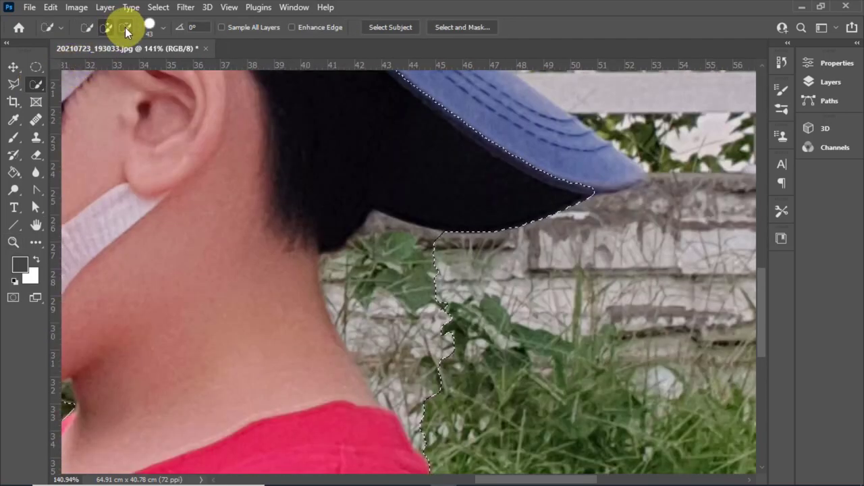
mouse_move(424, 269)
left_mouse_down()
mouse_move(424, 280)
mouse_move(384, 289)
mouse_move(367, 318)
mouse_move(401, 344)
mouse_move(386, 312)
mouse_move(493, 421)
mouse_move(439, 421)
mouse_move(349, 324)
mouse_move(452, 347)
mouse_move(436, 338)
mouse_move(430, 387)
mouse_move(436, 339)
mouse_move(418, 371)
left_mouse_up()
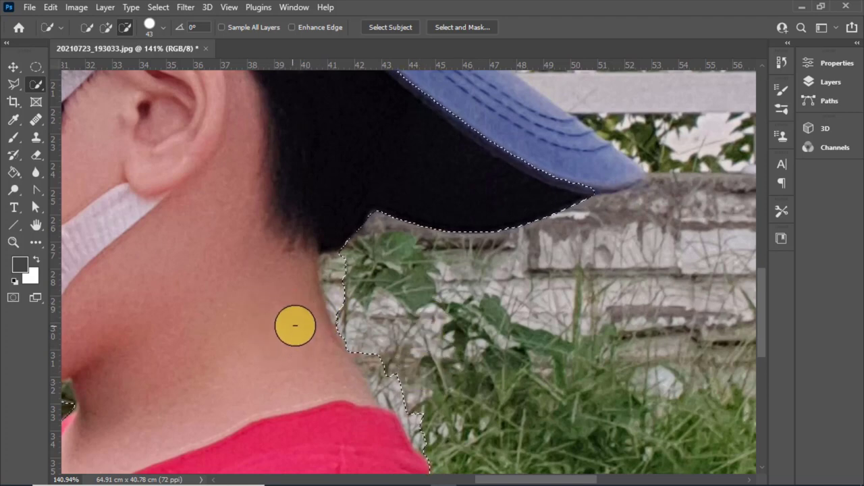
left_click_drag(301, 328, 341, 296)
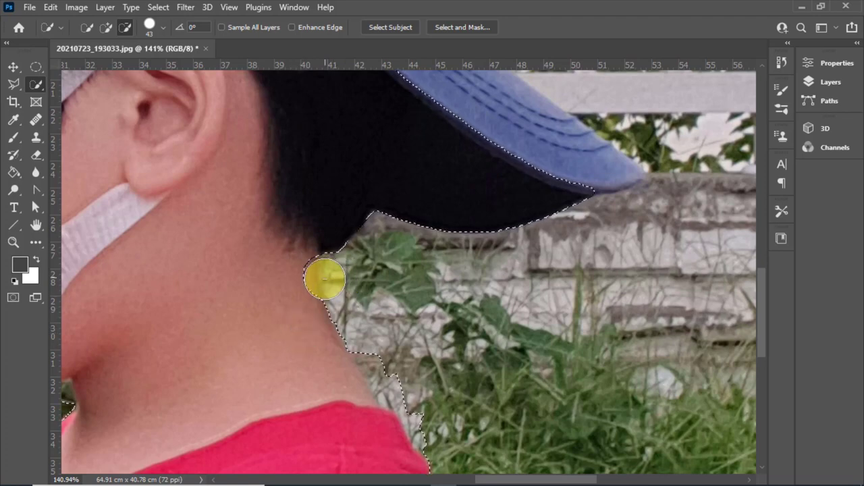
left_click_drag(325, 279, 324, 331)
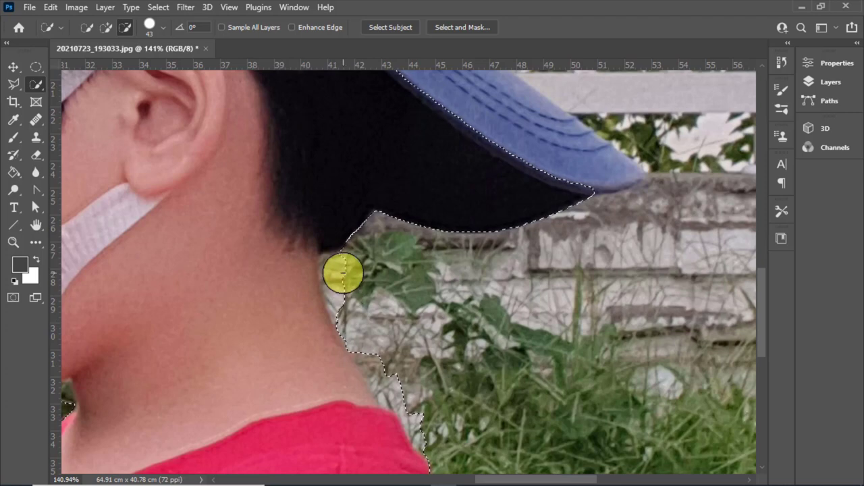
left_click_drag(343, 273, 372, 338)
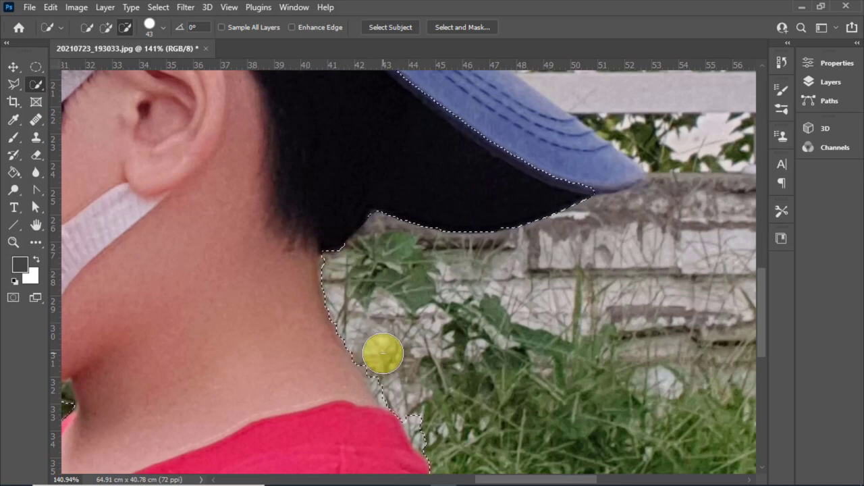
left_click_drag(395, 382, 422, 409)
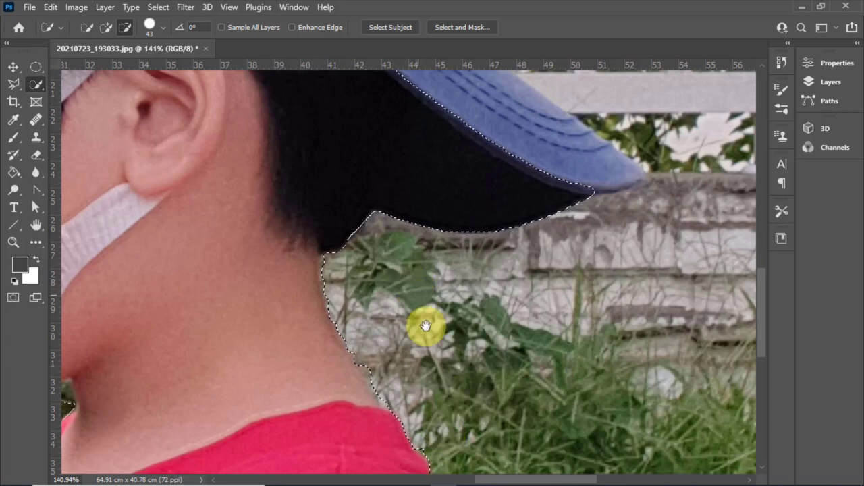
left_click_drag(424, 328, 378, 443)
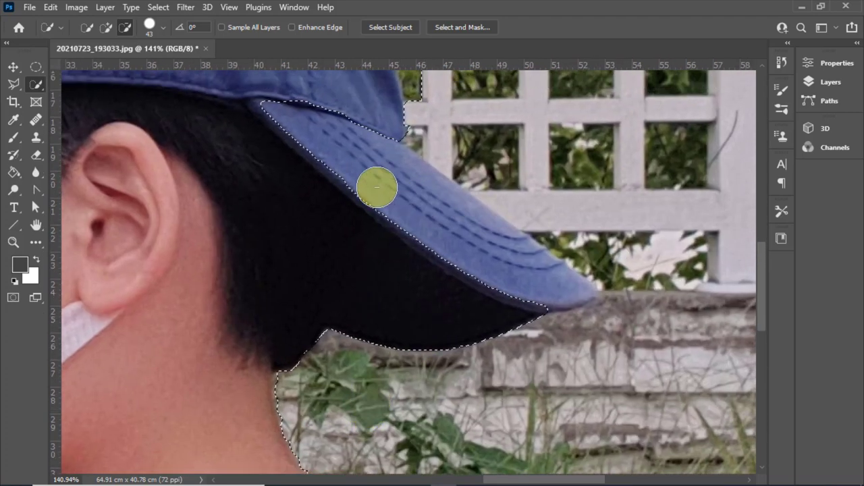
Add the cap brim and subtract the trellis along the cap edge from the selection.
left_click(106, 28)
left_click_drag(337, 135, 400, 204)
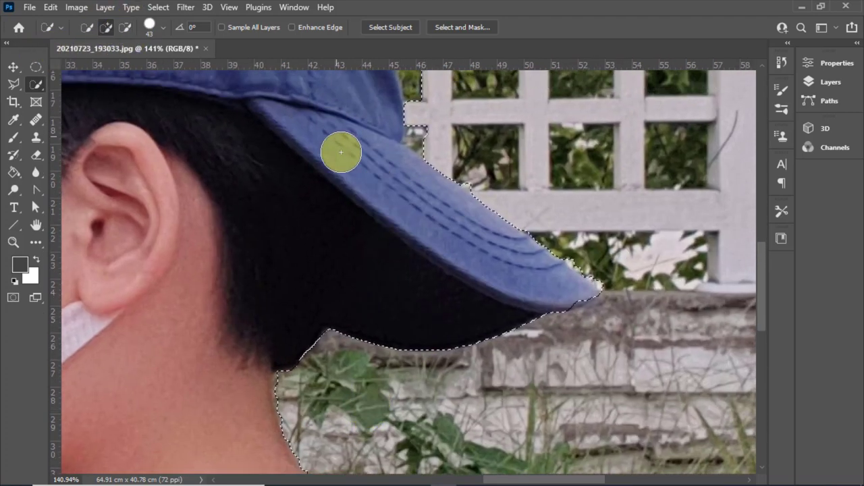
scroll(416, 204, "up", 5)
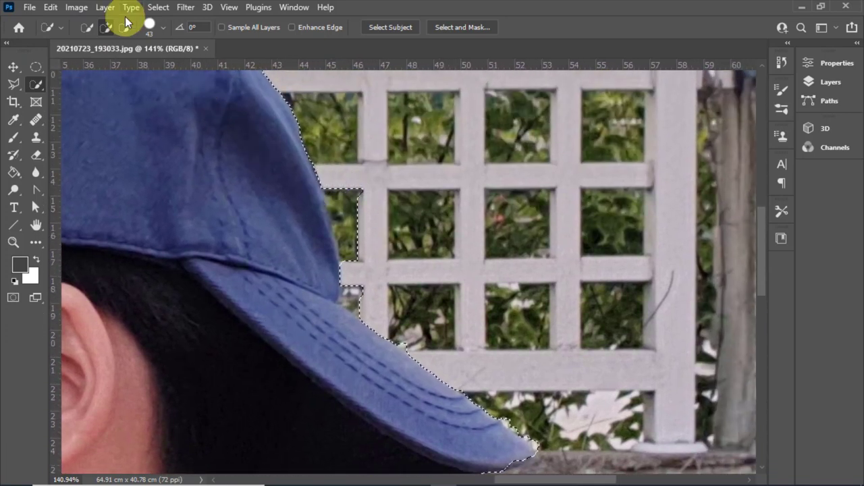
left_click(125, 28)
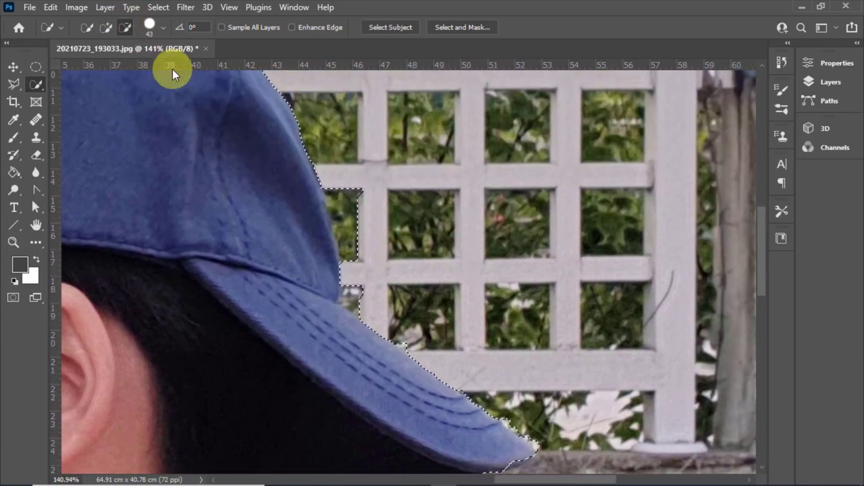
left_click_drag(354, 216, 370, 282)
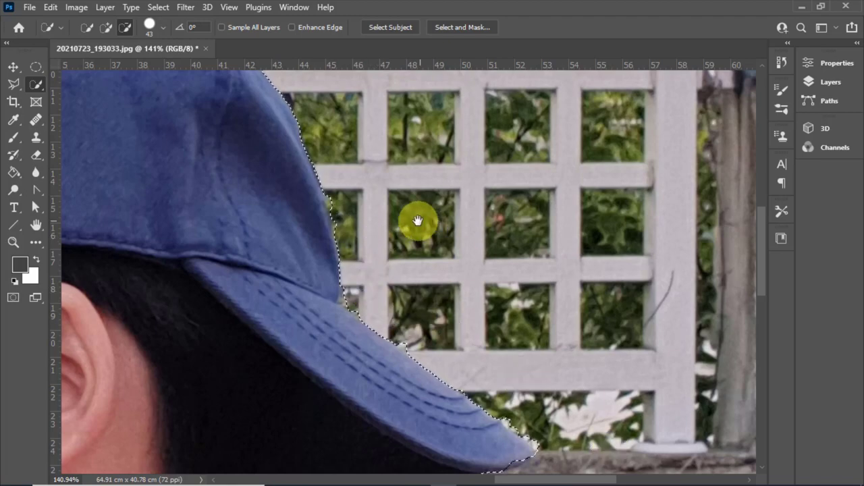
left_click_drag(417, 224, 457, 455)
left_click_drag(417, 322, 319, 248)
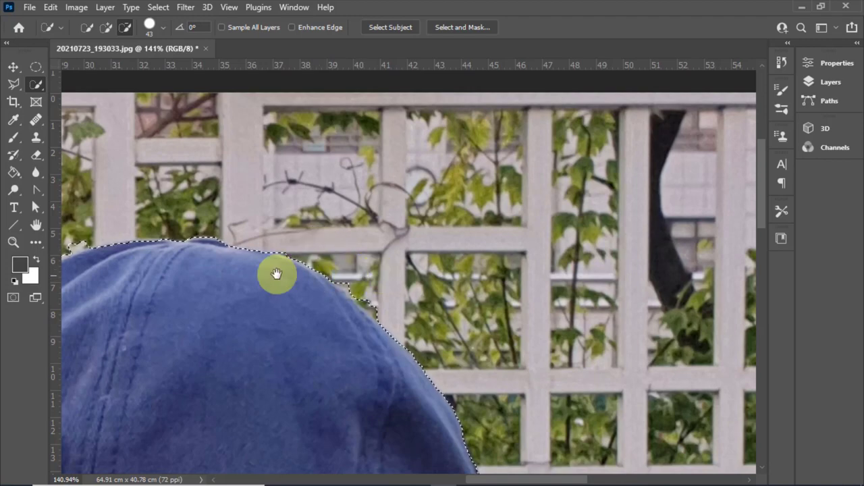
Add the chin and neck to the selection with a 23 px brush, then fit the photo on screen.
left_click_drag(276, 276, 518, 238)
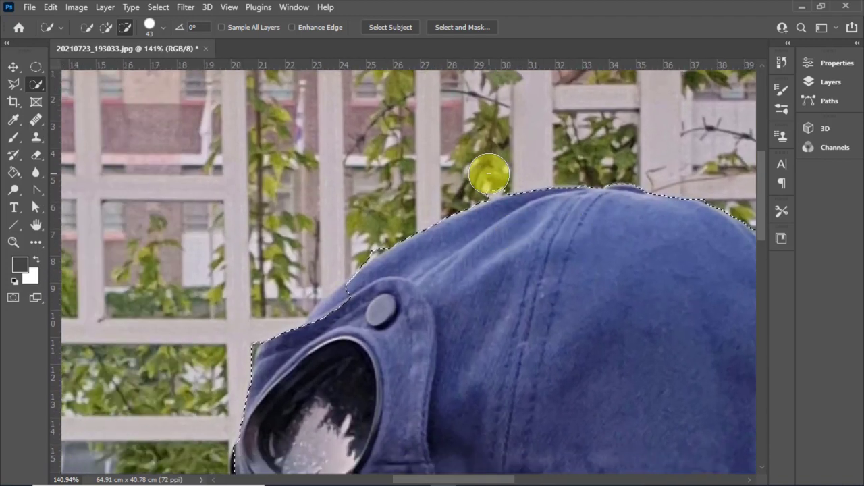
left_click_drag(330, 249, 503, 122)
left_click_drag(463, 257, 421, 187)
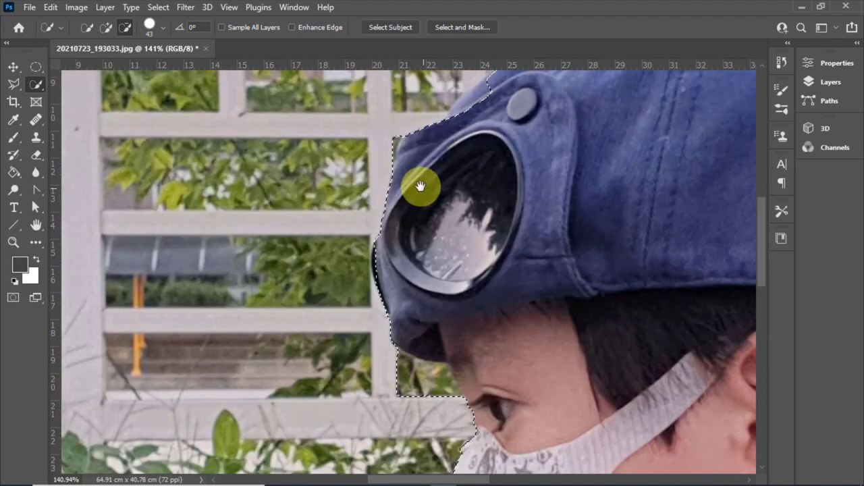
left_click_drag(415, 351, 343, 231)
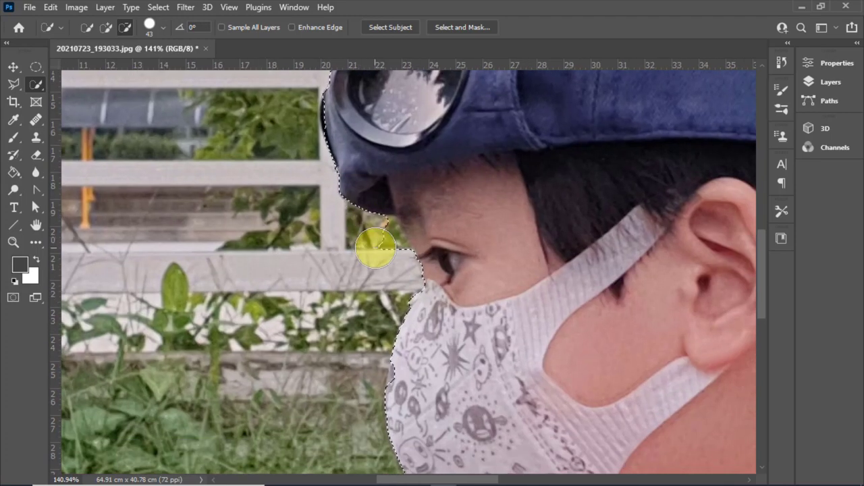
left_click_drag(439, 314, 344, 67)
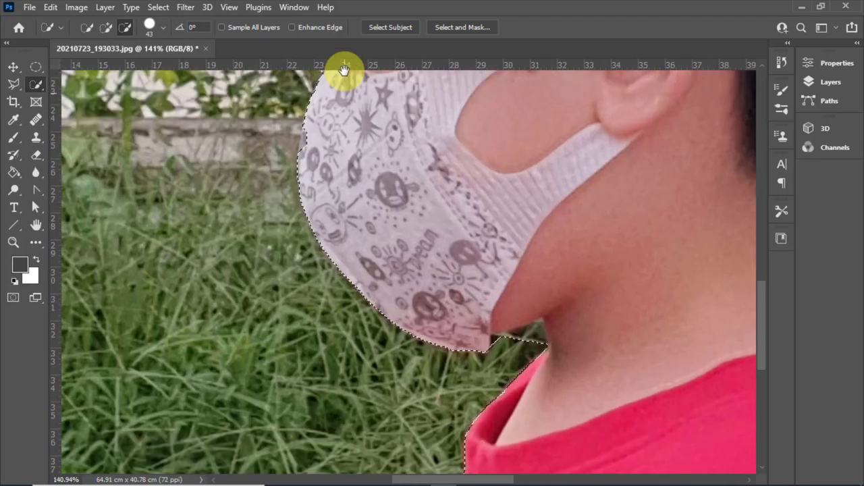
left_click_drag(419, 381, 386, 239)
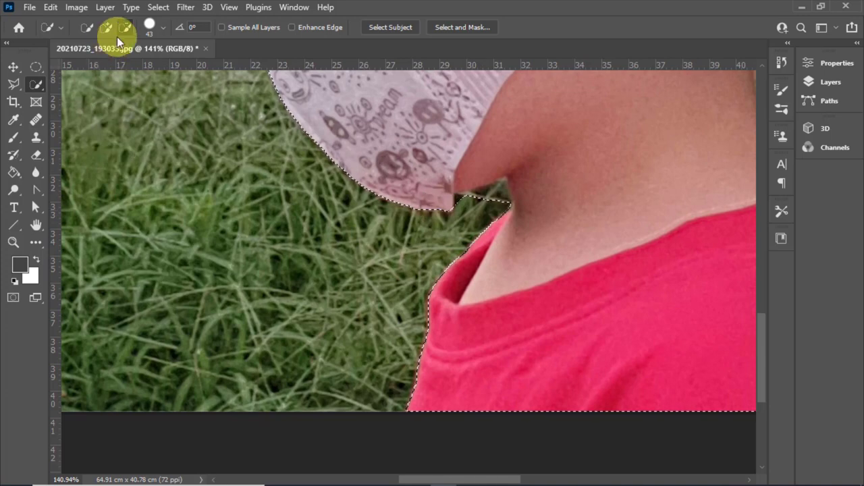
left_click(163, 27)
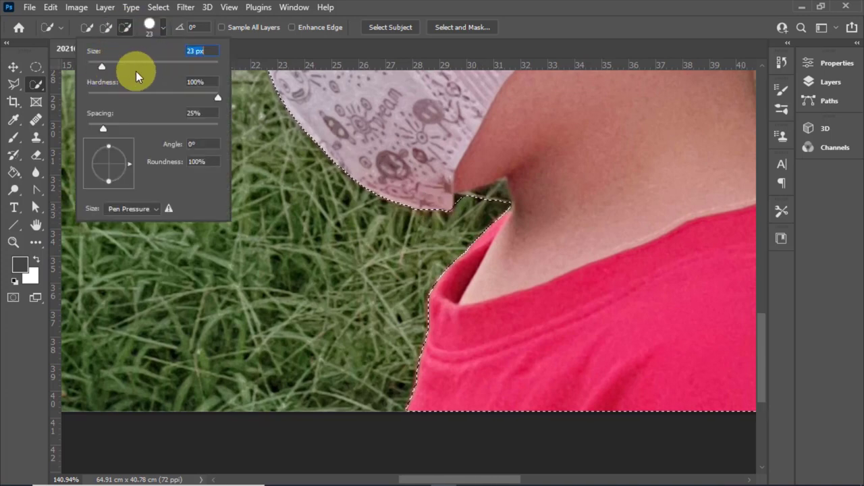
left_click_drag(492, 200, 470, 206)
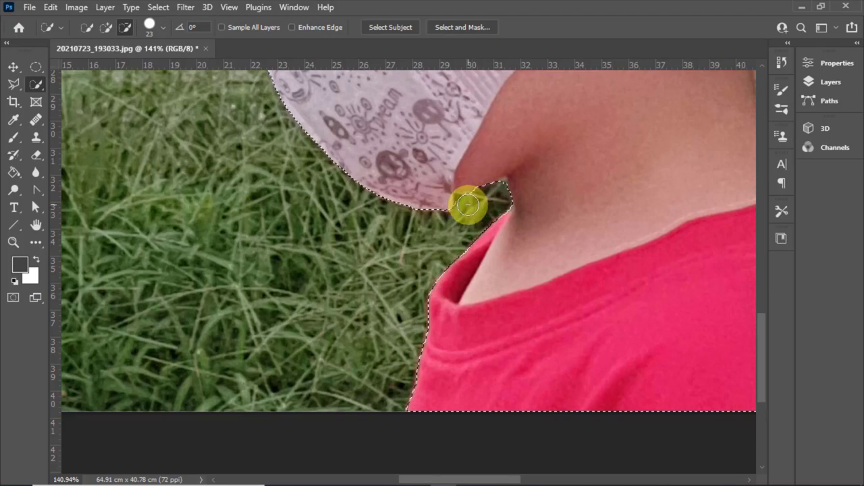
mouse_move(473, 214)
left_mouse_down()
mouse_move(463, 241)
mouse_move(415, 120)
mouse_move(275, 420)
mouse_move(356, 289)
mouse_move(473, 276)
left_mouse_up()
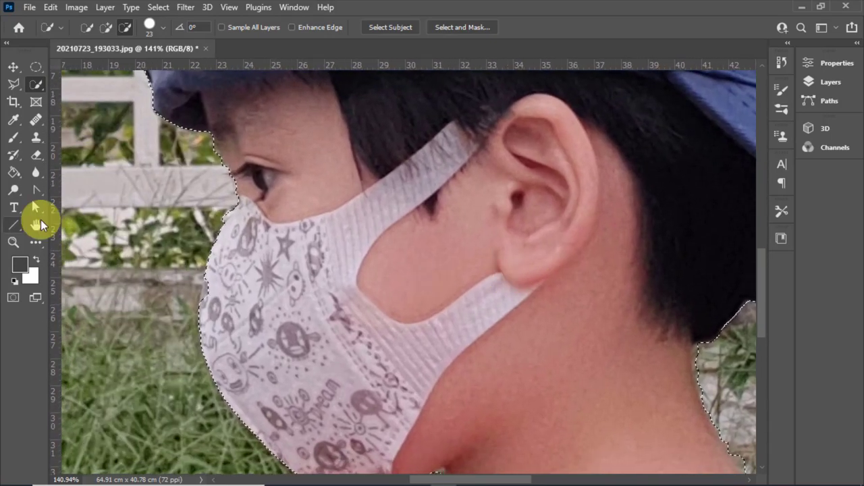
double_click(36, 225)
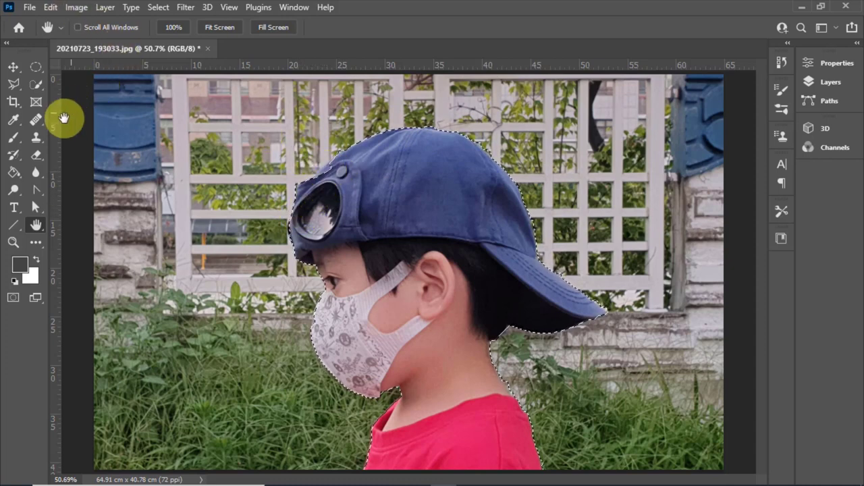
left_click(38, 83)
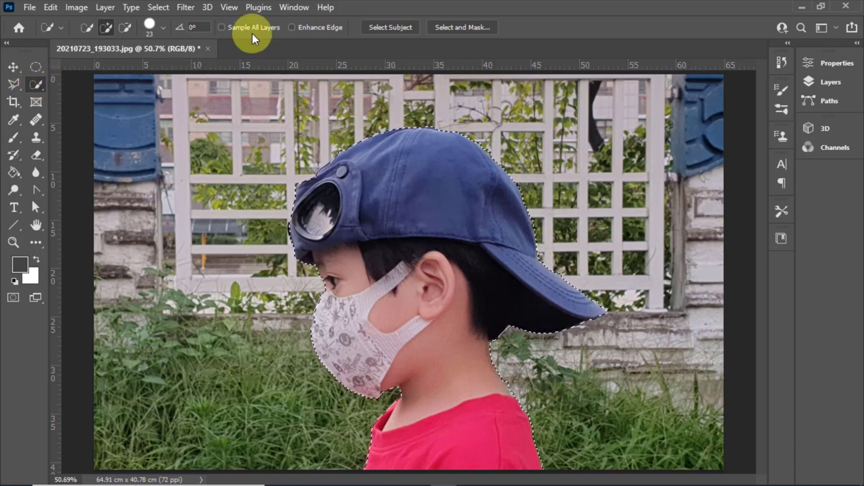
Open Select and Mask in Overlay view and zoom in on the top of the cap.
left_click(473, 28)
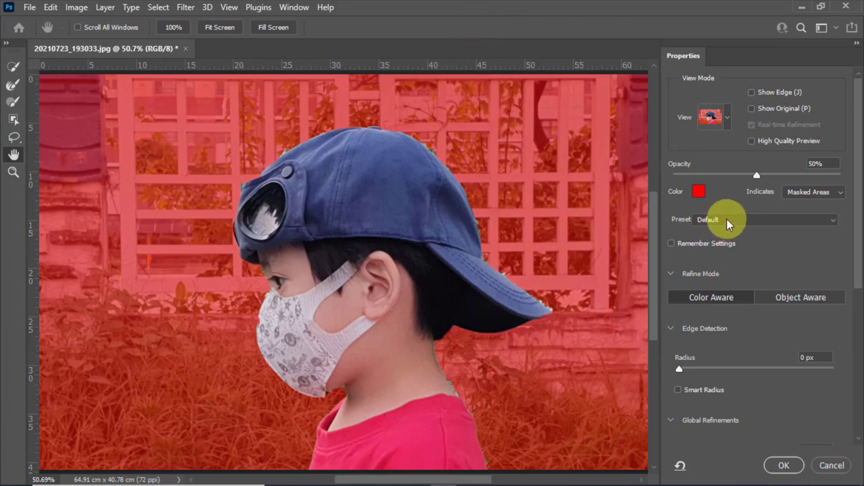
left_click(727, 117)
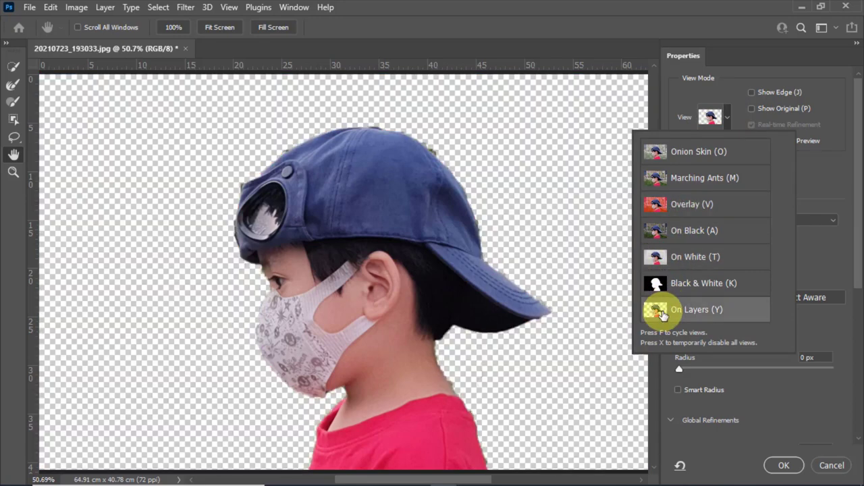
left_click(658, 206)
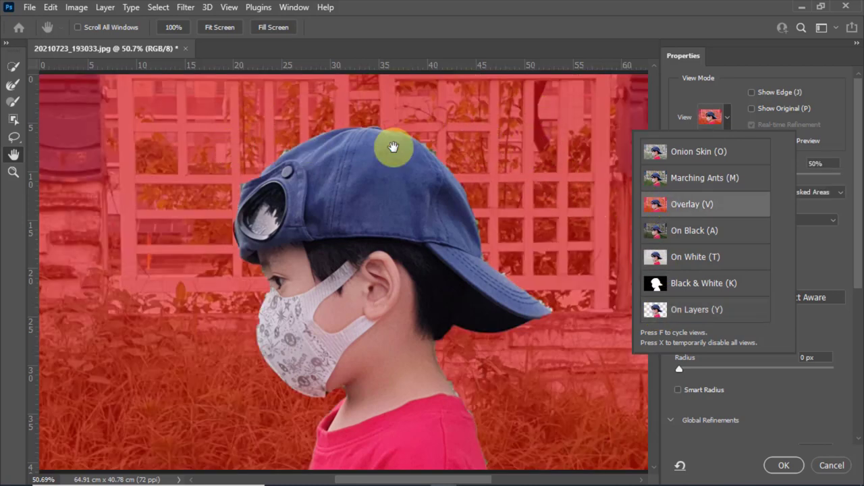
left_click(808, 400)
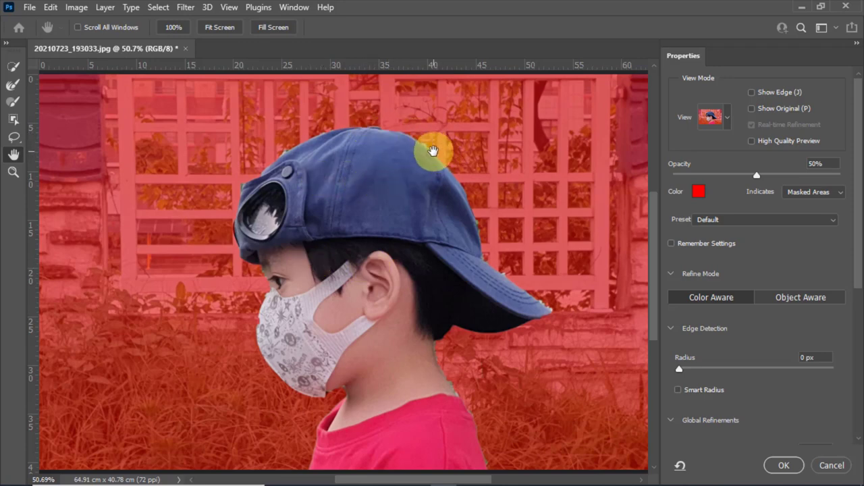
left_click(8, 174)
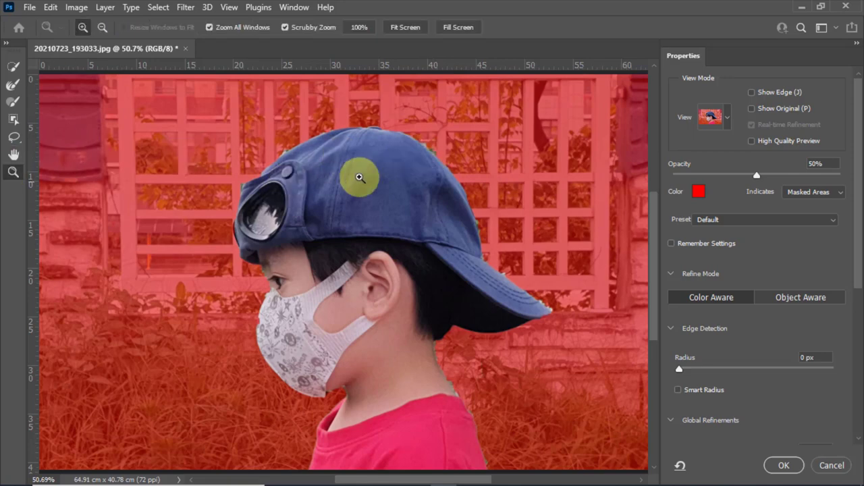
mouse_move(411, 139)
left_mouse_down()
mouse_move(433, 146)
mouse_move(340, 264)
left_mouse_up()
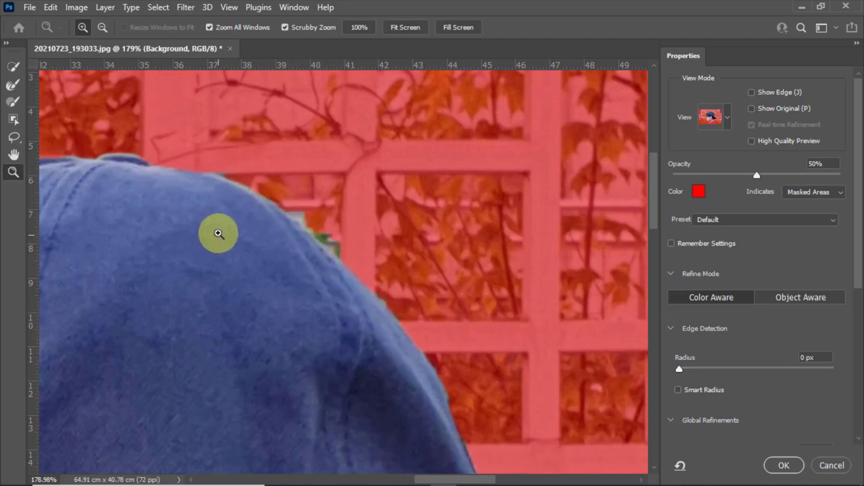
Refine the mask along the cap's top and right edges with the Refine Edge Brush.
left_click(14, 86)
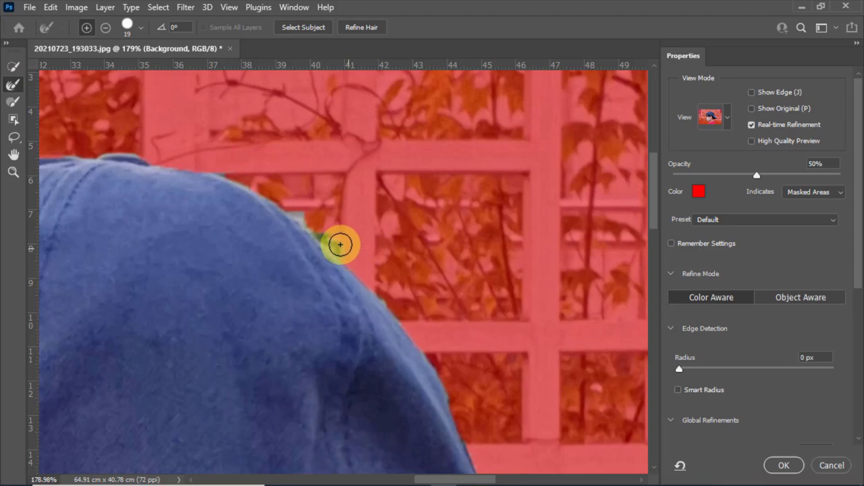
left_click_drag(367, 266, 382, 295)
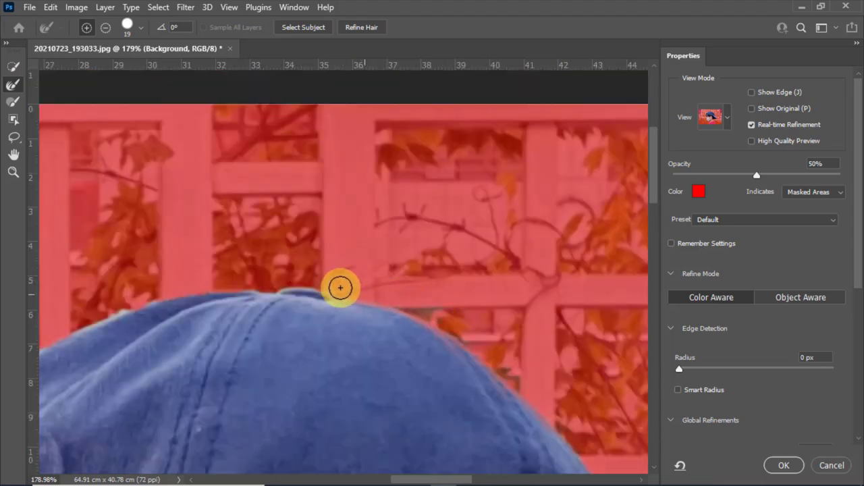
left_click_drag(340, 288, 289, 280)
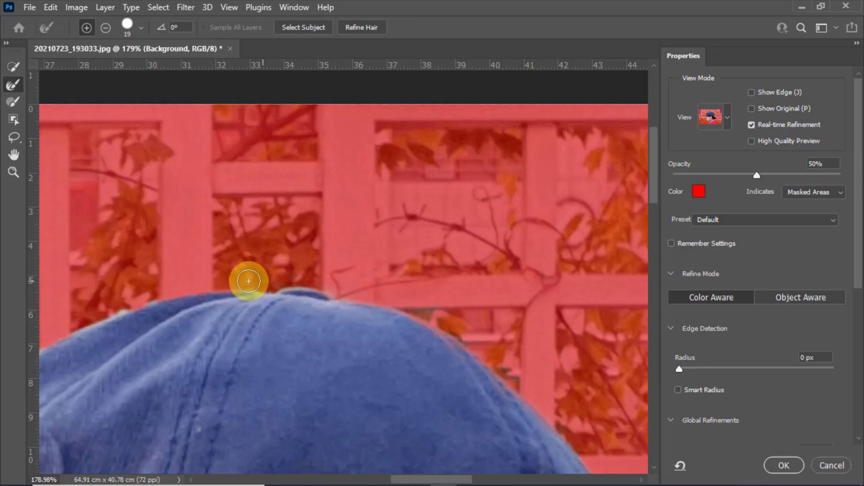
left_click_drag(249, 281, 374, 354)
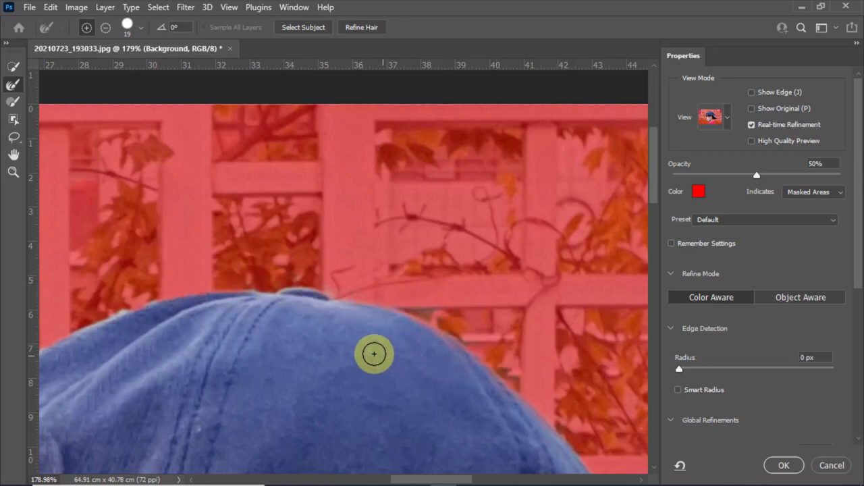
left_click_drag(486, 343, 414, 273)
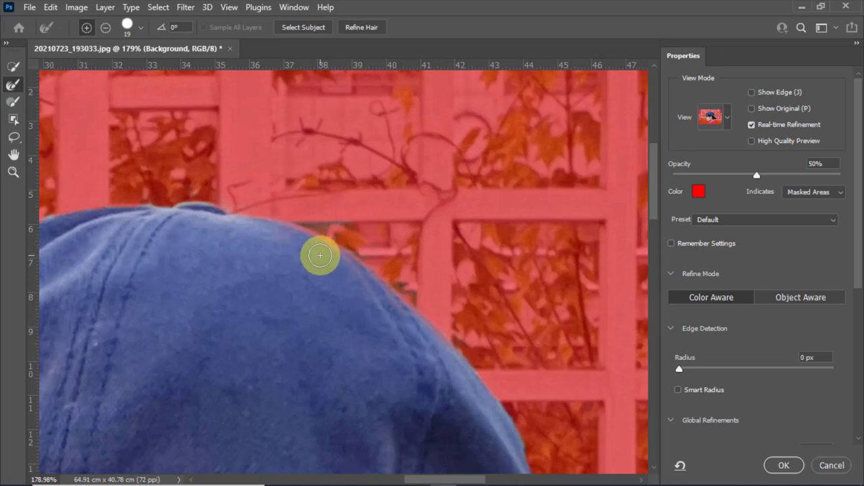
left_click(12, 67)
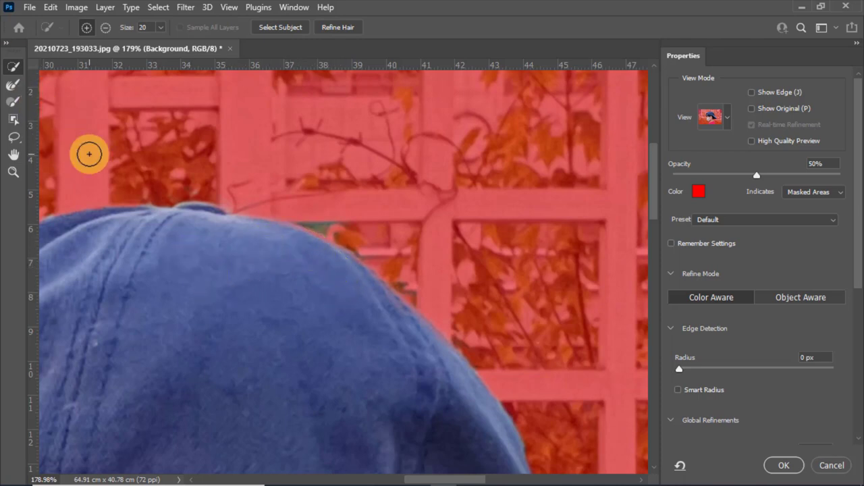
left_click(16, 105)
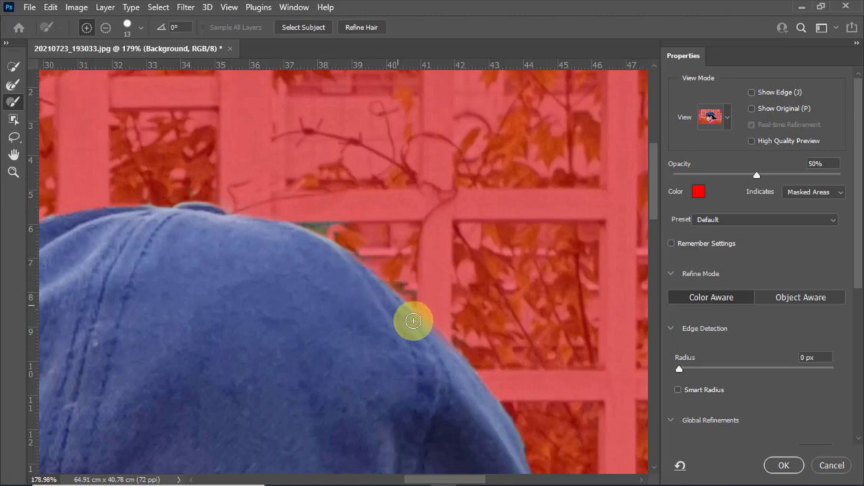
Paint the Refine Edge Brush along the cap's crown and down its left side above the face.
scroll(326, 281, "left", 5)
scroll(326, 282, "up", 2)
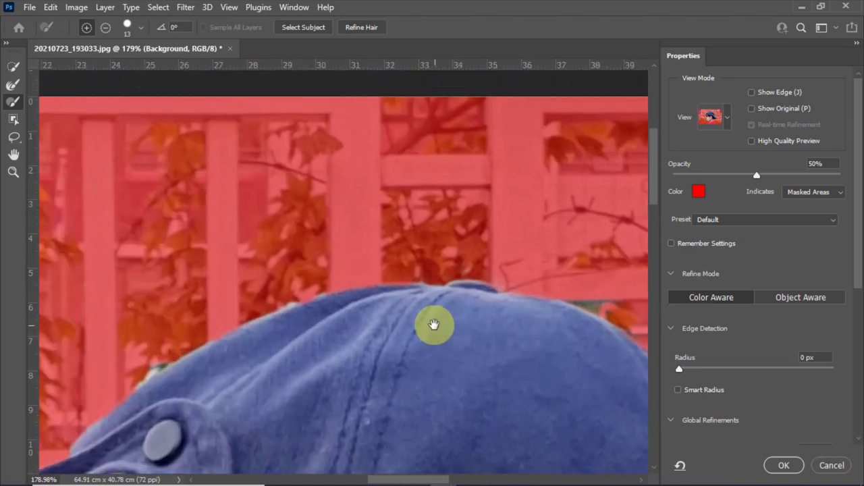
left_click(16, 83)
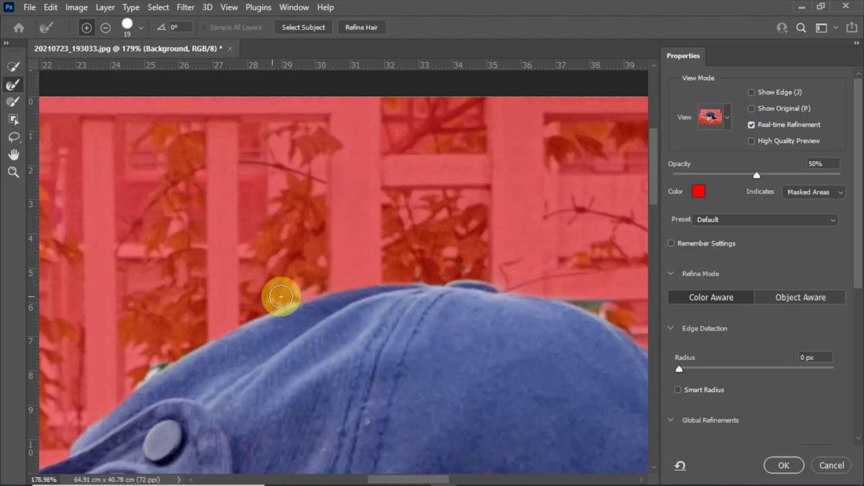
mouse_move(204, 314)
left_mouse_down()
mouse_move(276, 299)
mouse_move(193, 329)
mouse_move(114, 383)
mouse_move(356, 174)
mouse_move(361, 180)
left_mouse_up()
mouse_move(374, 137)
left_mouse_down()
mouse_move(318, 180)
mouse_move(357, 145)
left_mouse_up()
left_click_drag(195, 275, 245, 245)
left_click_drag(277, 324, 328, 158)
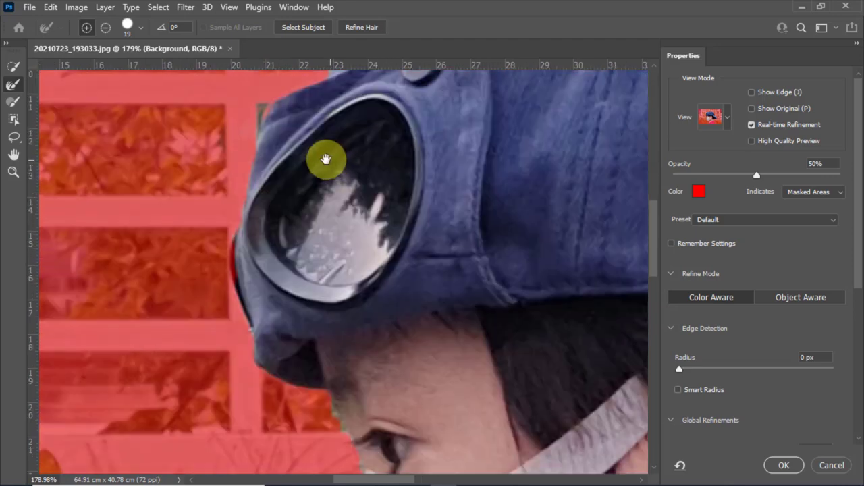
mouse_move(249, 135)
left_mouse_down()
mouse_move(227, 202)
mouse_move(222, 302)
mouse_move(247, 182)
mouse_move(220, 218)
mouse_move(231, 195)
mouse_move(223, 276)
mouse_move(245, 361)
mouse_move(286, 396)
mouse_move(321, 398)
mouse_move(308, 236)
mouse_move(232, 255)
mouse_move(268, 371)
mouse_move(340, 195)
mouse_move(348, 149)
left_mouse_up()
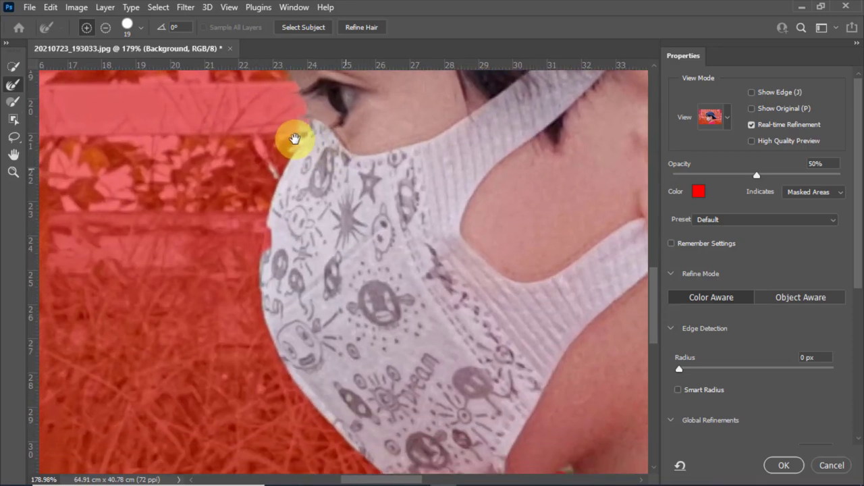
Refine the edge down the face mask, neck, collar and shoulder to drop the grass fringe.
mouse_move(293, 141)
left_mouse_down()
mouse_move(256, 225)
mouse_move(242, 297)
left_mouse_up()
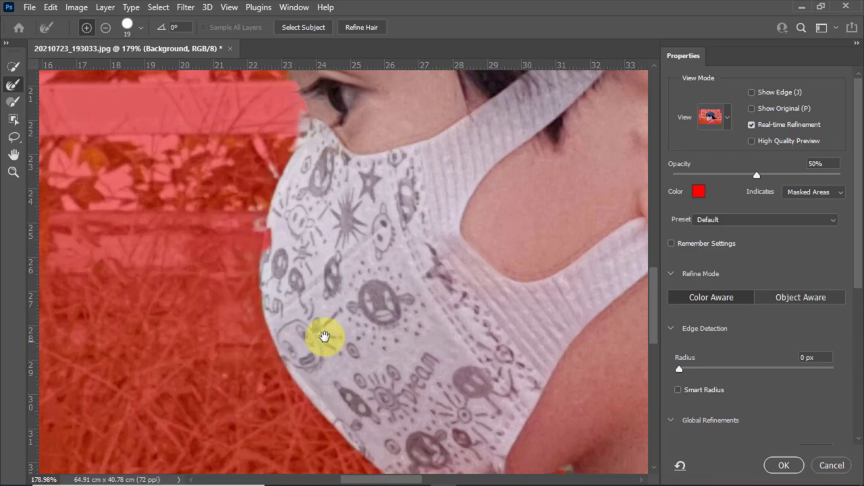
left_click_drag(324, 337, 203, 155)
mouse_move(125, 101)
left_mouse_down()
mouse_move(180, 216)
mouse_move(243, 286)
mouse_move(369, 339)
left_mouse_up()
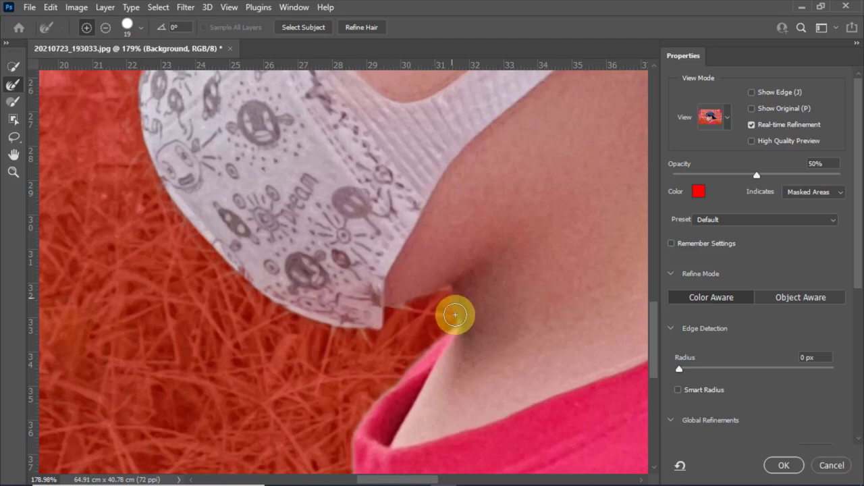
mouse_move(455, 315)
left_mouse_down()
mouse_move(421, 341)
mouse_move(428, 308)
mouse_move(337, 225)
mouse_move(362, 195)
mouse_move(293, 264)
mouse_move(262, 276)
mouse_move(270, 269)
mouse_move(297, 275)
mouse_move(272, 297)
left_mouse_up()
left_click_drag(263, 329, 256, 405)
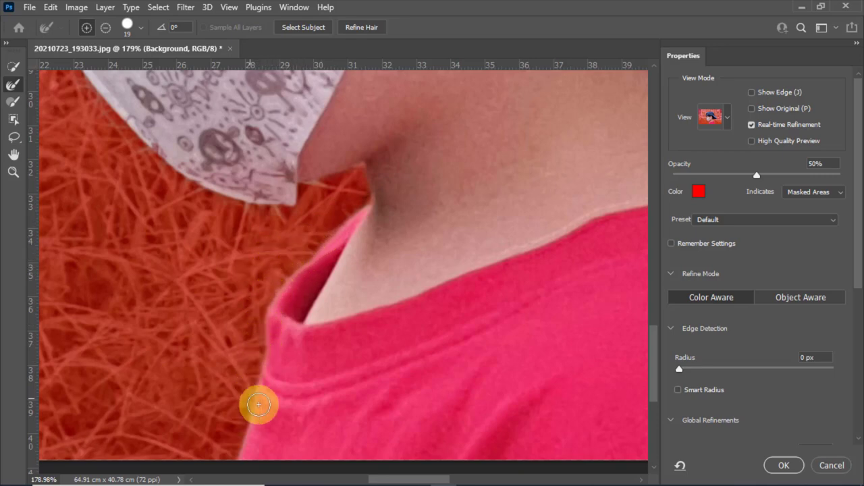
scroll(256, 405, "down", 3)
mouse_move(280, 261)
left_mouse_down()
mouse_move(254, 282)
mouse_move(216, 370)
left_mouse_up()
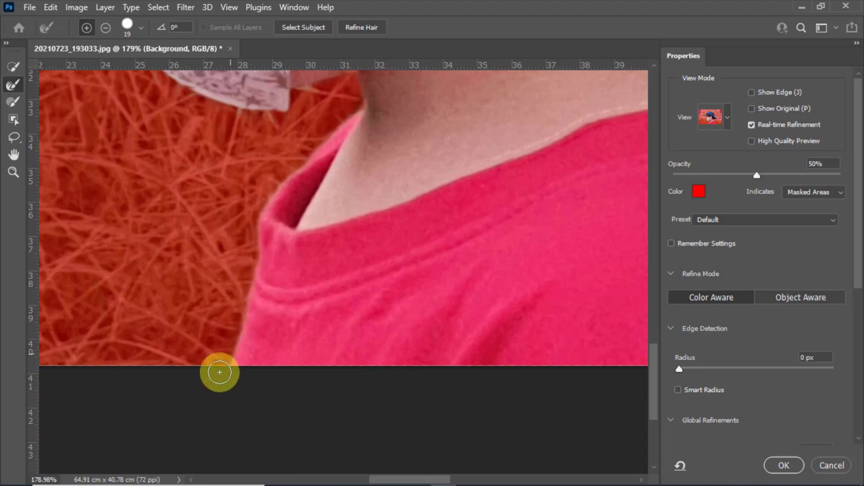
mouse_move(409, 252)
left_mouse_down()
mouse_move(250, 290)
mouse_move(372, 247)
mouse_move(349, 386)
left_mouse_up()
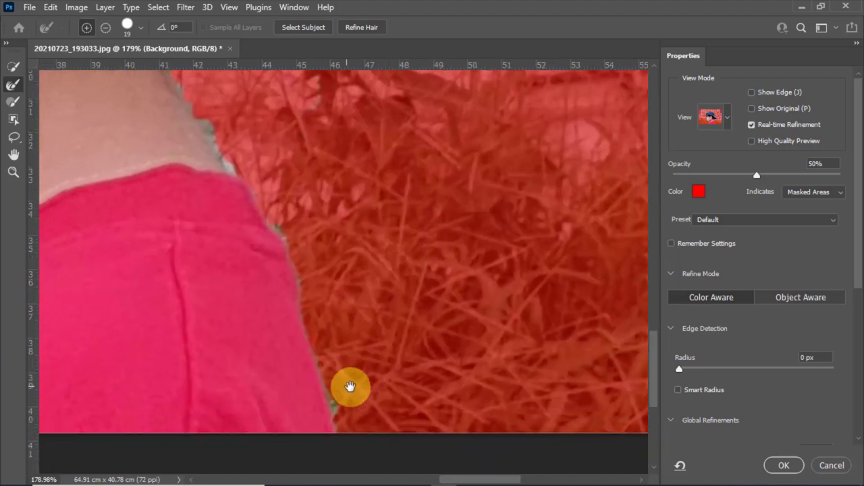
mouse_move(344, 426)
left_mouse_down()
mouse_move(275, 222)
mouse_move(210, 135)
mouse_move(222, 128)
mouse_move(292, 225)
mouse_move(312, 273)
mouse_move(256, 205)
mouse_move(236, 135)
mouse_move(237, 272)
mouse_move(214, 312)
mouse_move(237, 257)
mouse_move(311, 277)
mouse_move(420, 285)
mouse_move(600, 209)
mouse_move(517, 135)
mouse_move(622, 194)
mouse_move(507, 135)
mouse_move(603, 318)
mouse_move(547, 244)
mouse_move(444, 178)
mouse_move(536, 211)
mouse_move(470, 187)
mouse_move(475, 293)
mouse_move(426, 144)
mouse_move(439, 144)
mouse_move(466, 252)
mouse_move(414, 239)
left_mouse_up()
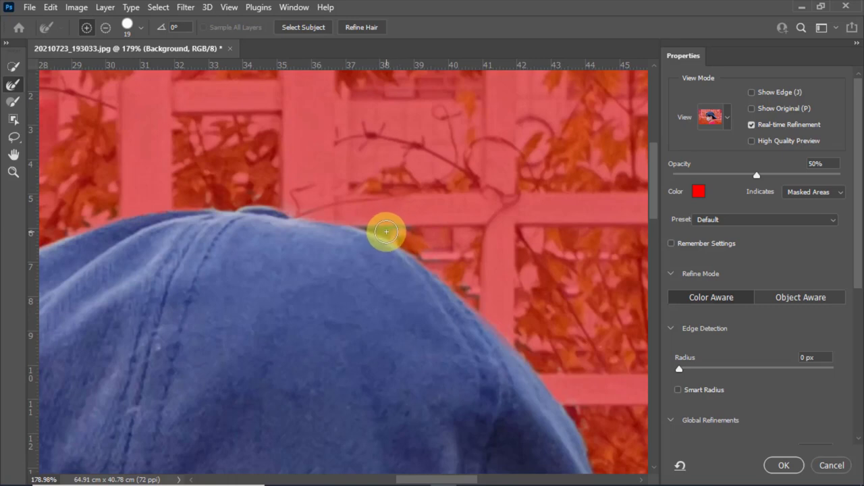
Touch up the cap's top edge and apply the refined selection with OK.
mouse_move(374, 229)
left_mouse_down()
mouse_move(331, 247)
mouse_move(419, 234)
mouse_move(413, 220)
left_mouse_up()
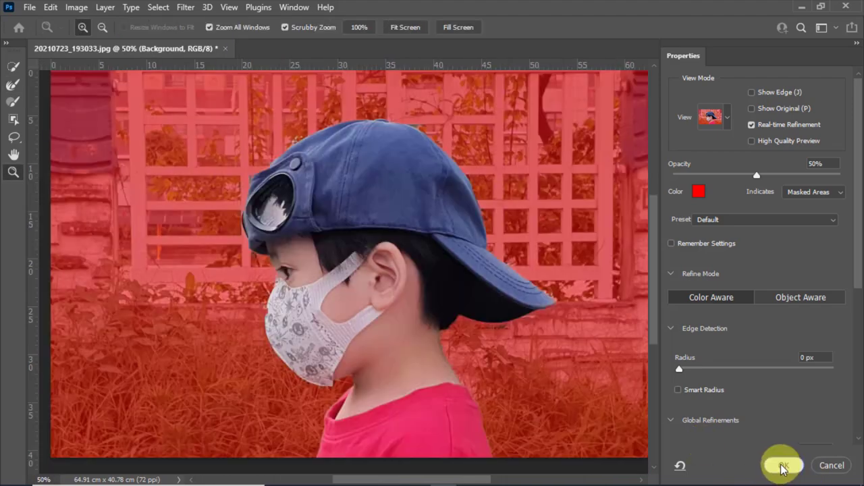
left_click(782, 466)
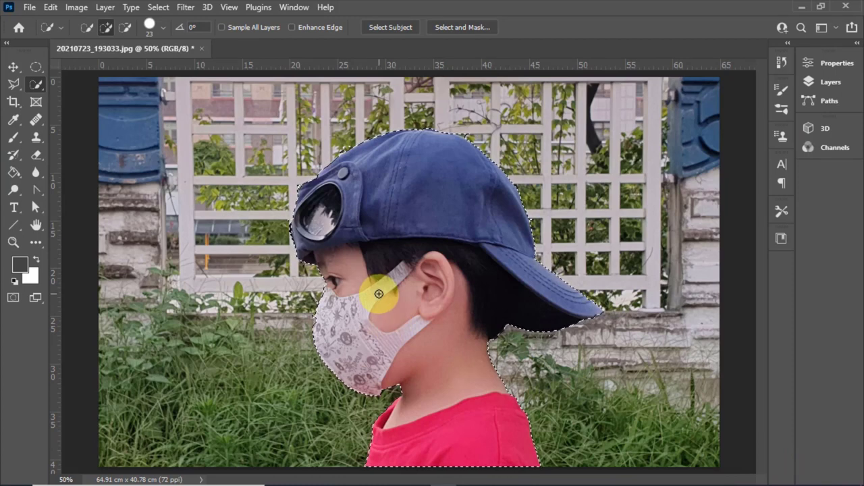
Copy the selected boy to Layer 1 and add an empty Layer 2 above the Background.
left_click(815, 84)
key("ctrl+j")
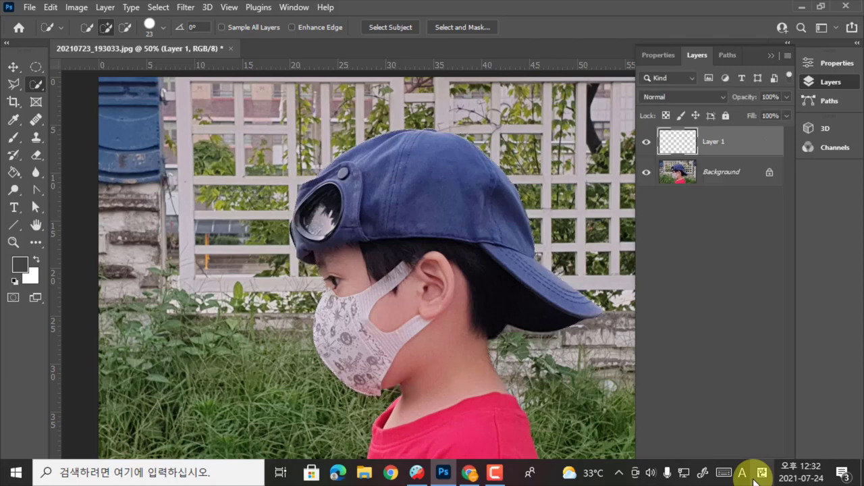
left_click(755, 171)
left_click(754, 466)
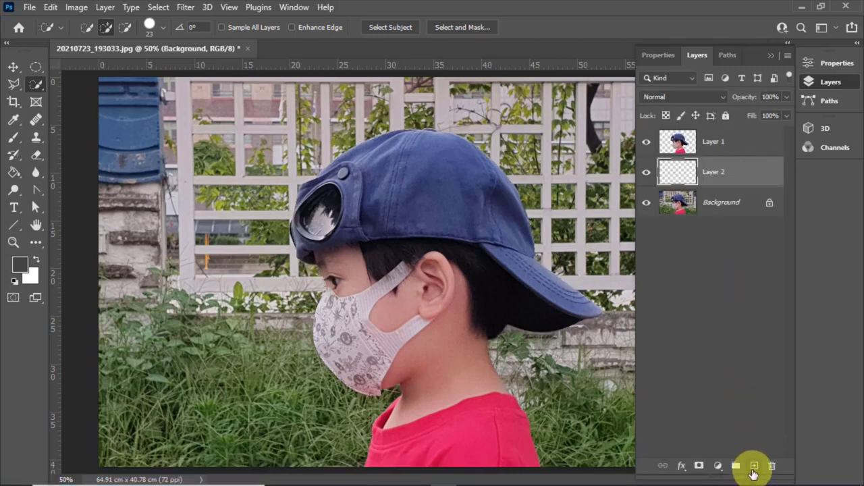
Fill Layer 2 with a near-black foreground colour.
left_click(20, 265)
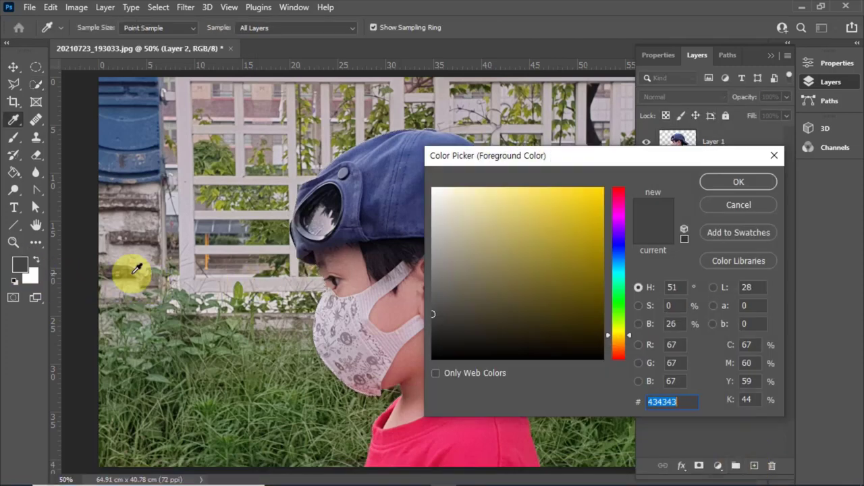
left_click(619, 287)
left_click(439, 343)
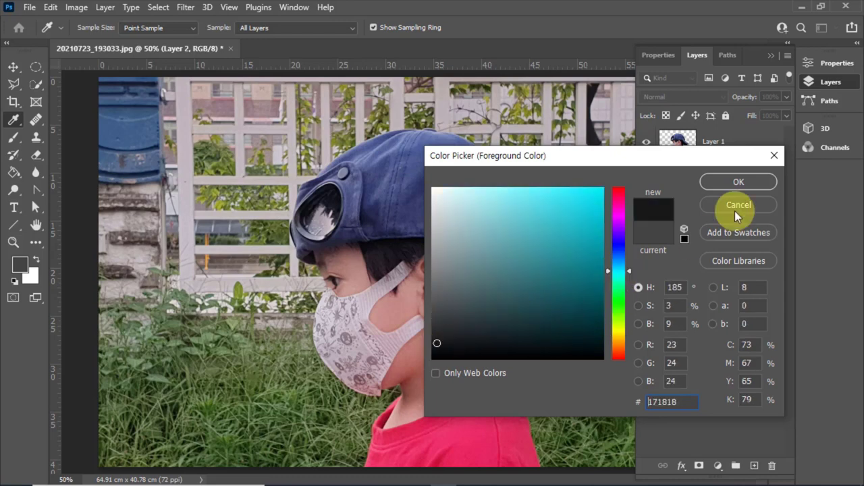
left_click(738, 179)
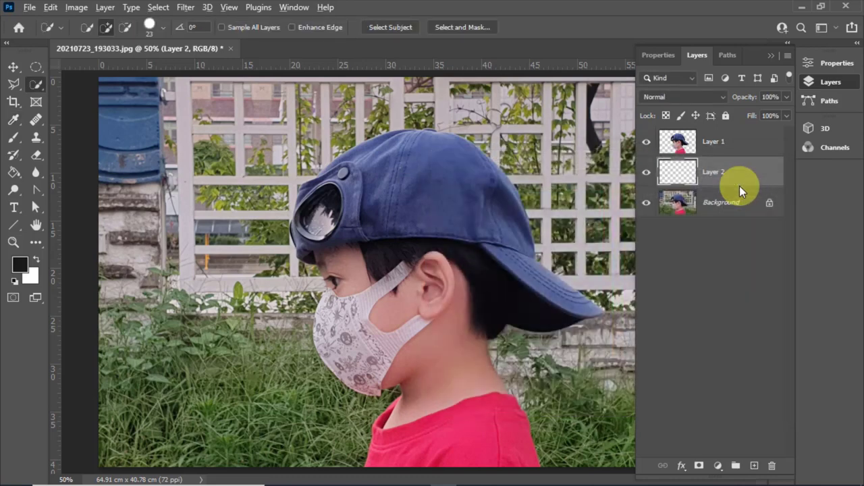
key("alt+BackSpace")
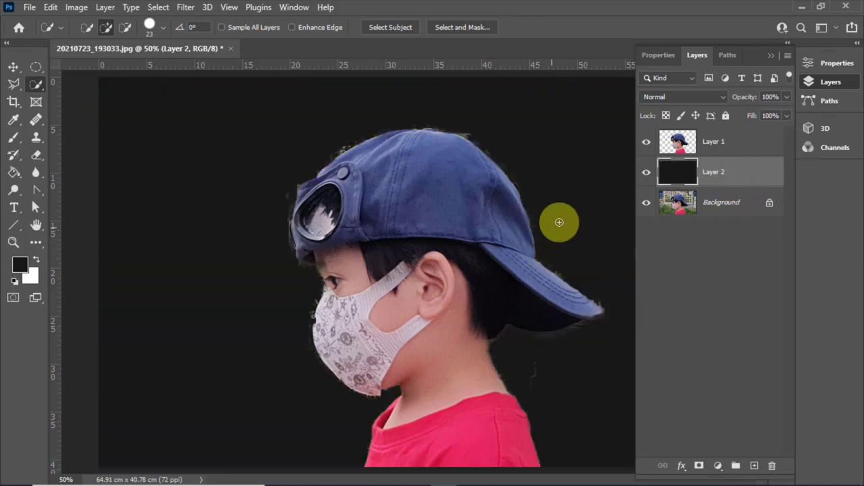
Zoom in and pan over the cap, goggles, face mask and neck to inspect the cut-out edges.
left_click(13, 242)
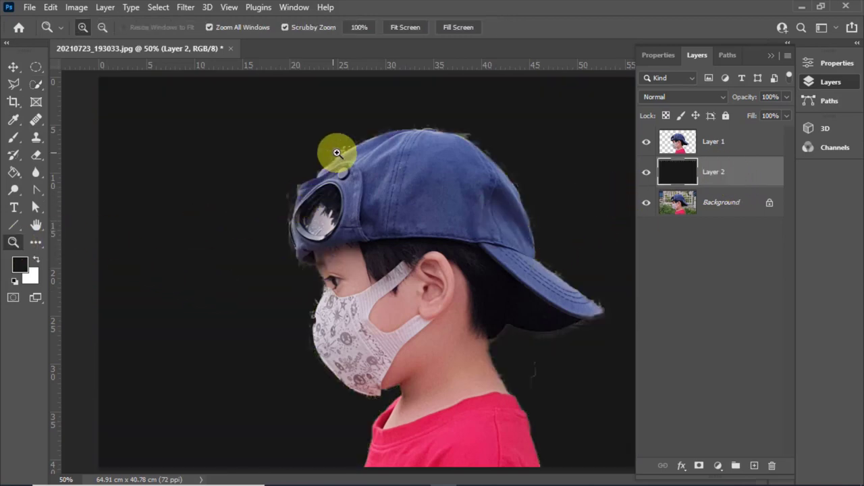
left_click_drag(337, 153, 375, 140)
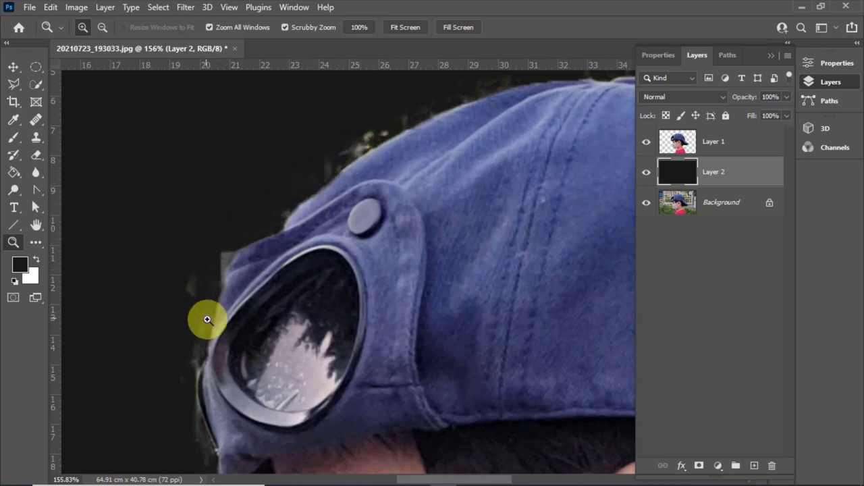
left_click_drag(207, 318, 259, 210)
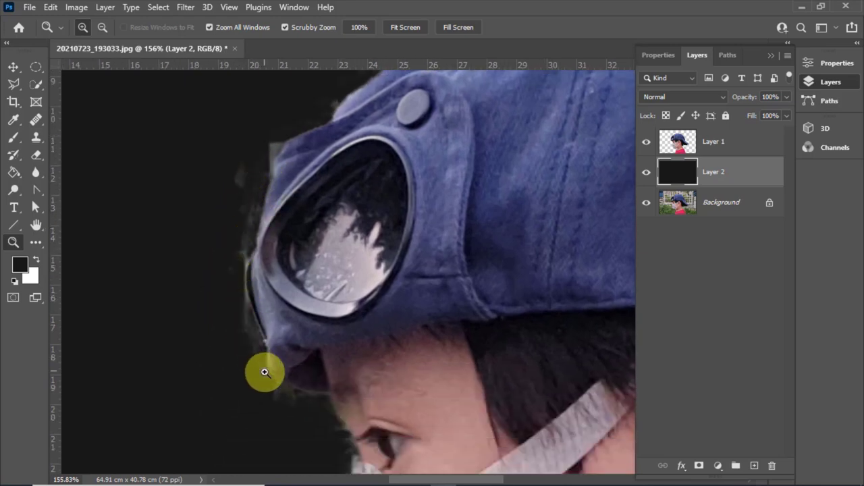
left_click_drag(312, 405, 311, 217)
mouse_move(324, 303)
left_mouse_down()
mouse_move(320, 247)
mouse_move(290, 191)
left_mouse_up()
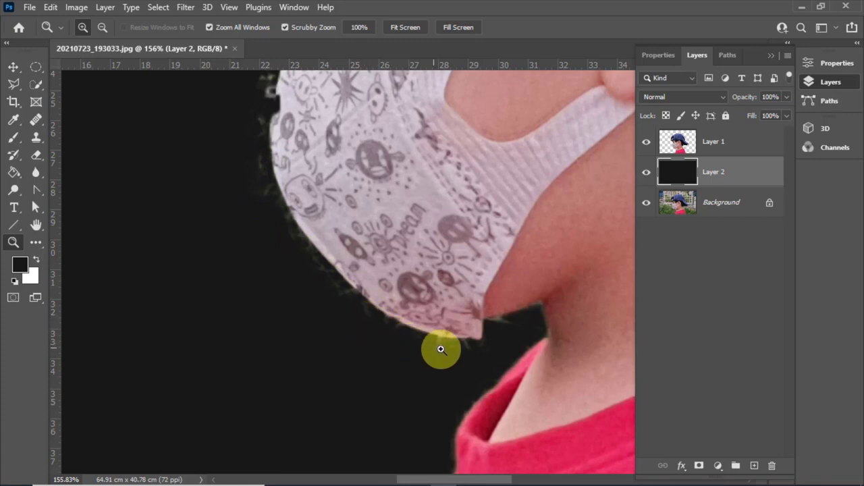
scroll(385, 284, "up", 5)
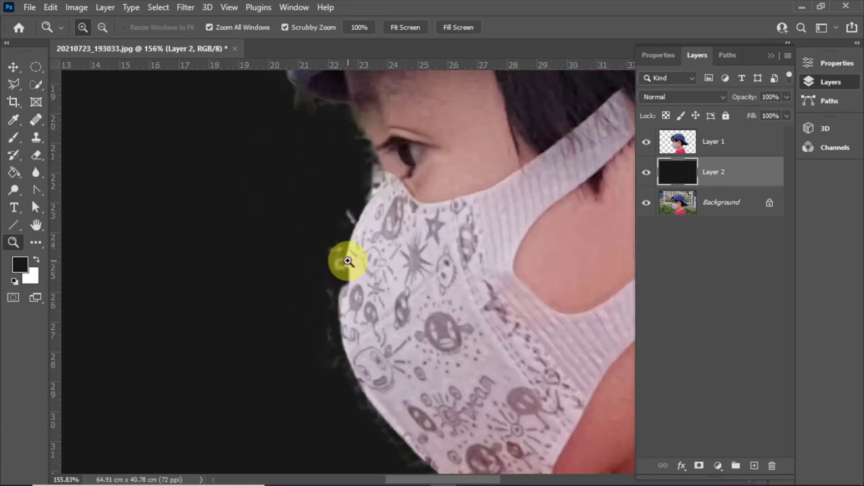
scroll(328, 299, "down", 5)
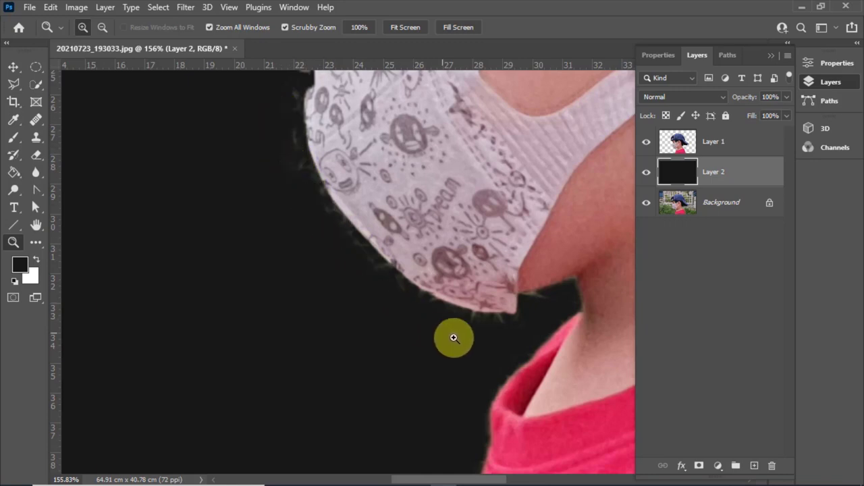
left_click_drag(459, 327, 348, 162)
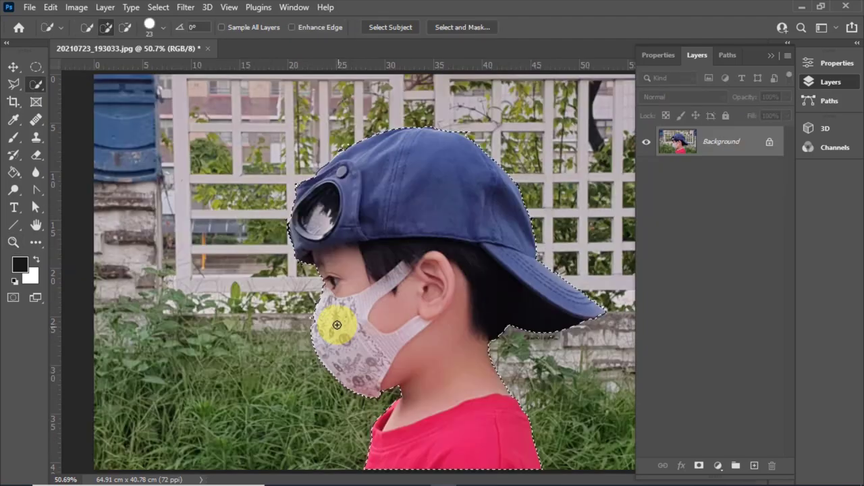
Reopen Select and Mask with the Refine Edge Brush, zoomed in on the top of the cap.
left_click(474, 24)
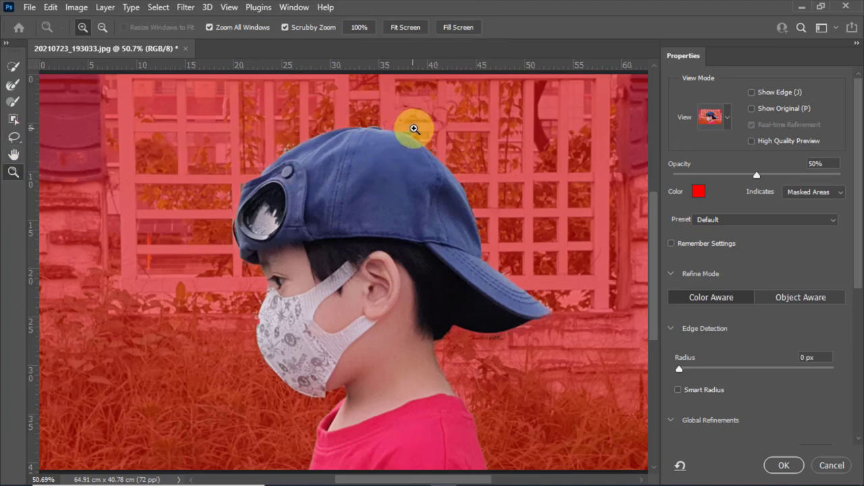
left_click(13, 107)
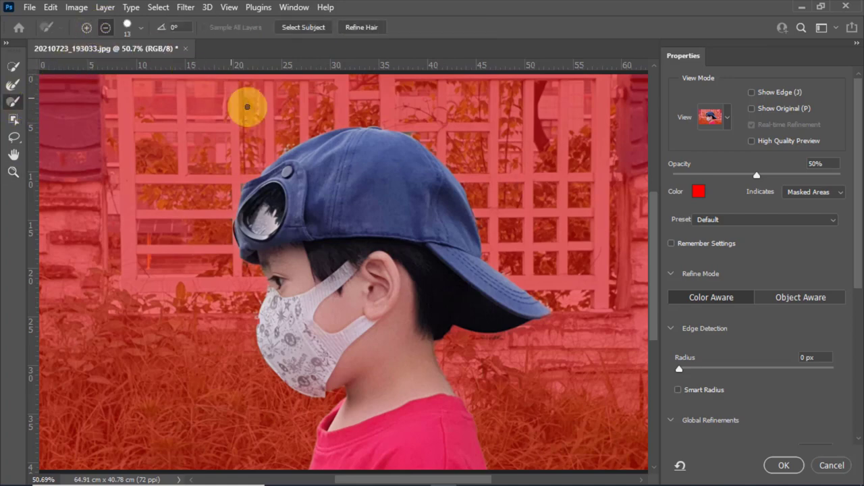
left_click(14, 172)
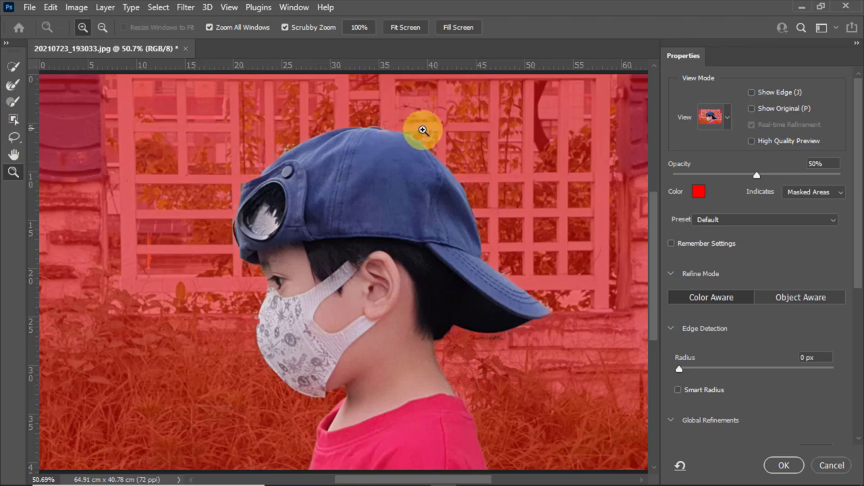
left_click_drag(404, 126, 479, 193)
Trim the fence background off the cap's right edge and left slope in subtract mode.
key("b")
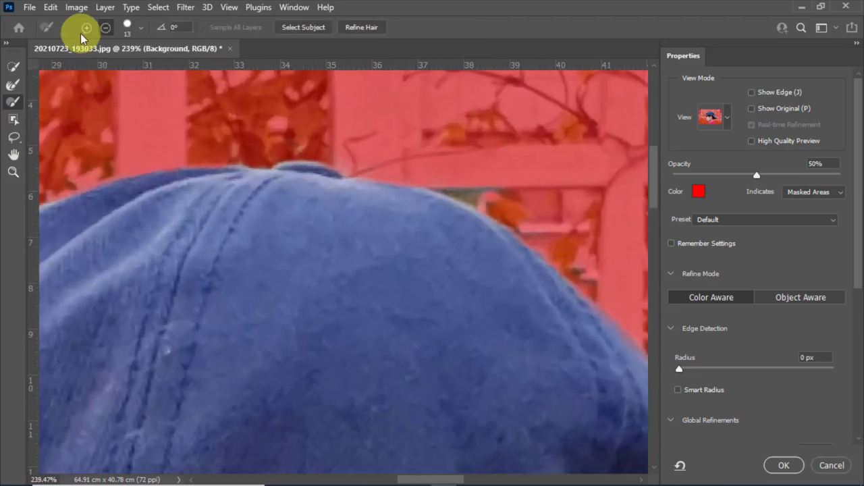
left_click(105, 27)
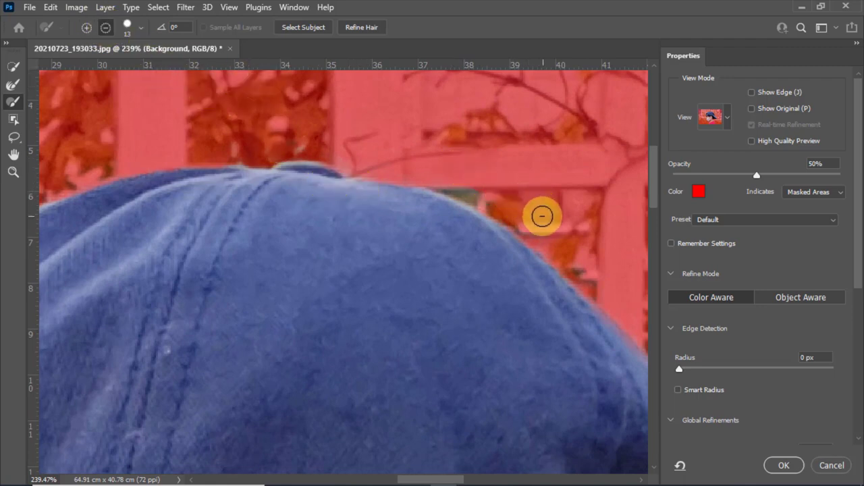
mouse_move(437, 167)
left_mouse_down()
mouse_move(538, 226)
mouse_move(454, 181)
mouse_move(518, 210)
mouse_move(600, 272)
mouse_move(590, 268)
mouse_move(608, 293)
mouse_move(517, 206)
mouse_move(492, 197)
left_mouse_up()
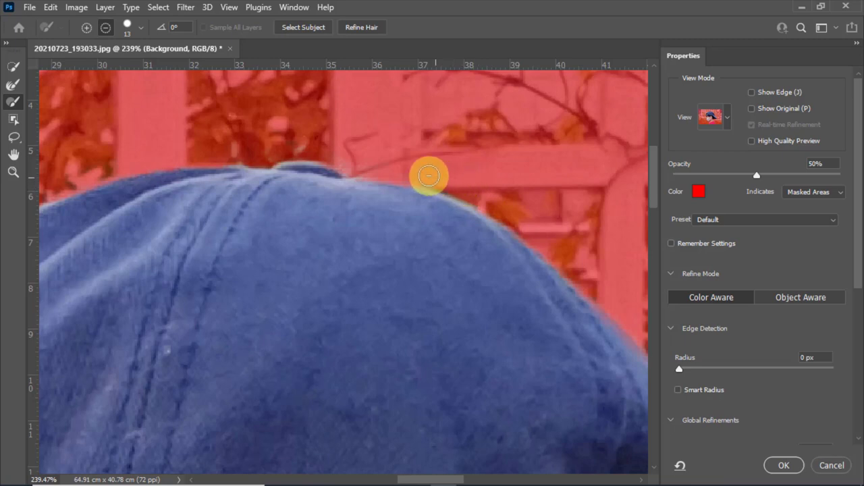
mouse_move(429, 176)
left_mouse_down()
mouse_move(367, 145)
mouse_move(452, 168)
mouse_move(479, 195)
mouse_move(392, 170)
mouse_move(270, 178)
mouse_move(212, 164)
mouse_move(440, 168)
mouse_move(471, 181)
mouse_move(372, 205)
mouse_move(270, 250)
mouse_move(380, 195)
mouse_move(469, 183)
mouse_move(290, 251)
mouse_move(419, 195)
mouse_move(349, 236)
mouse_move(390, 207)
left_mouse_up()
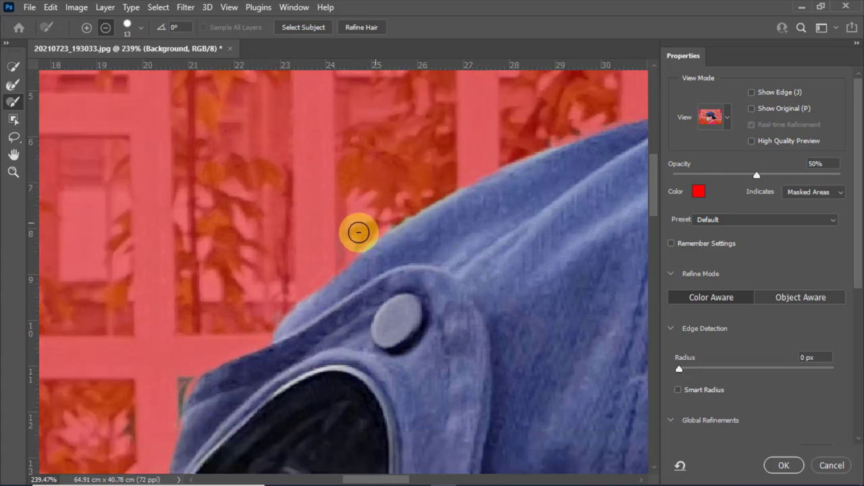
mouse_move(359, 232)
left_mouse_down()
mouse_move(311, 249)
mouse_move(401, 180)
mouse_move(423, 188)
mouse_move(351, 256)
left_mouse_up()
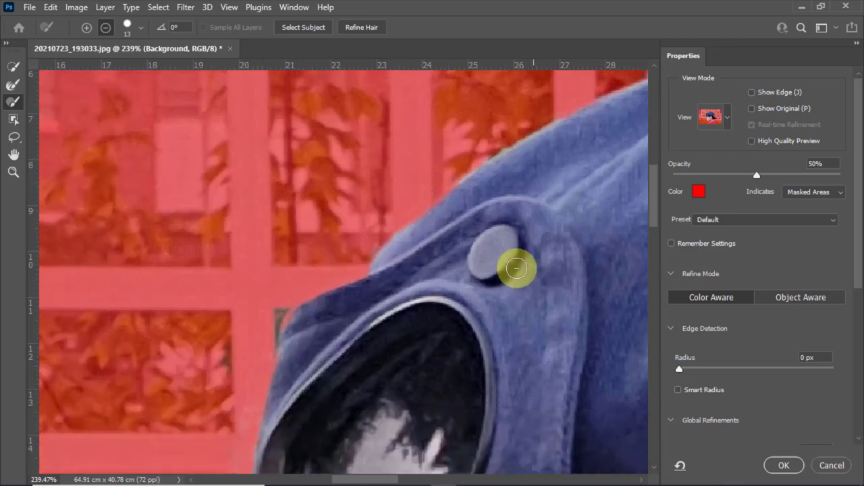
Refine and repaint the cap's selection edge, removing the leftover background along it.
left_click(9, 86)
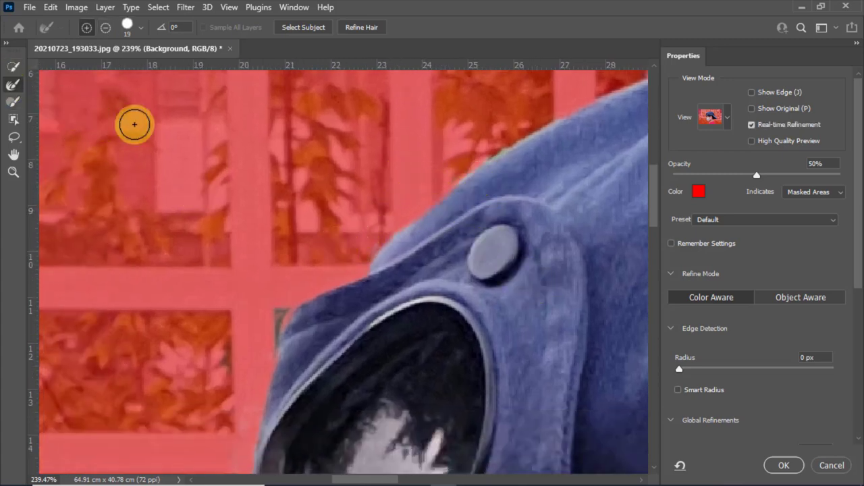
mouse_move(449, 190)
left_mouse_down()
mouse_move(398, 221)
mouse_move(471, 185)
left_mouse_up()
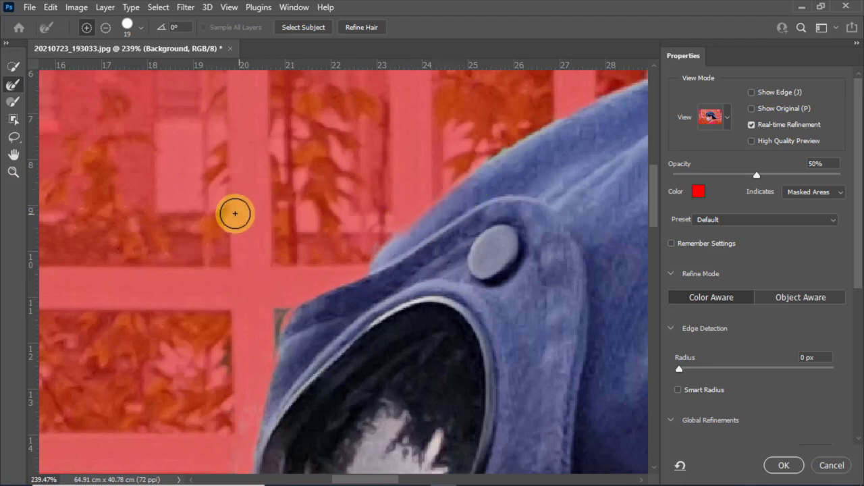
left_click(12, 102)
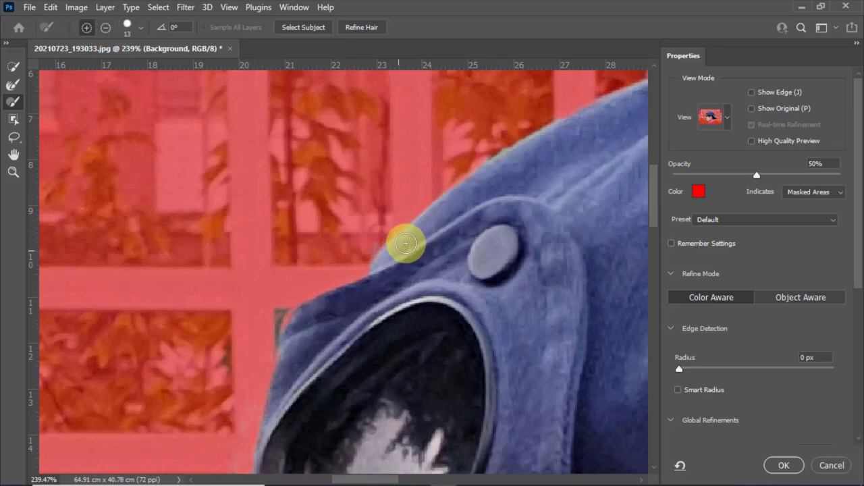
left_click_drag(405, 243, 493, 177)
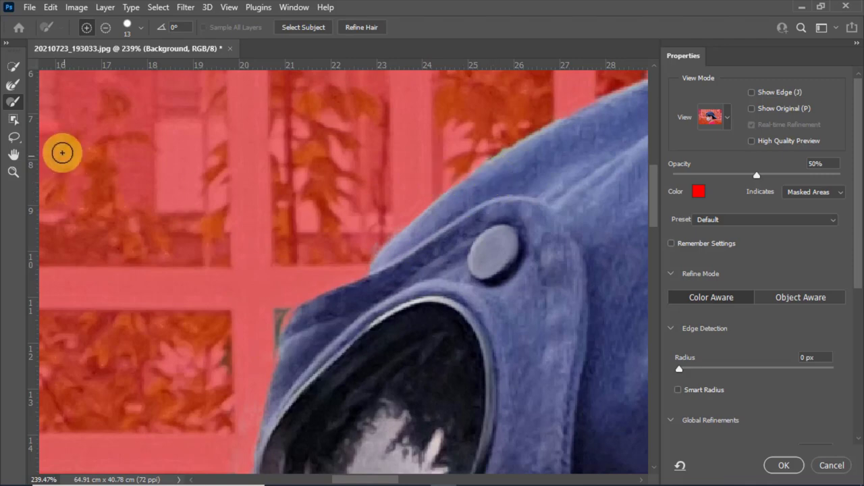
left_click(13, 88)
left_click(19, 106)
left_click(507, 131, "alt")
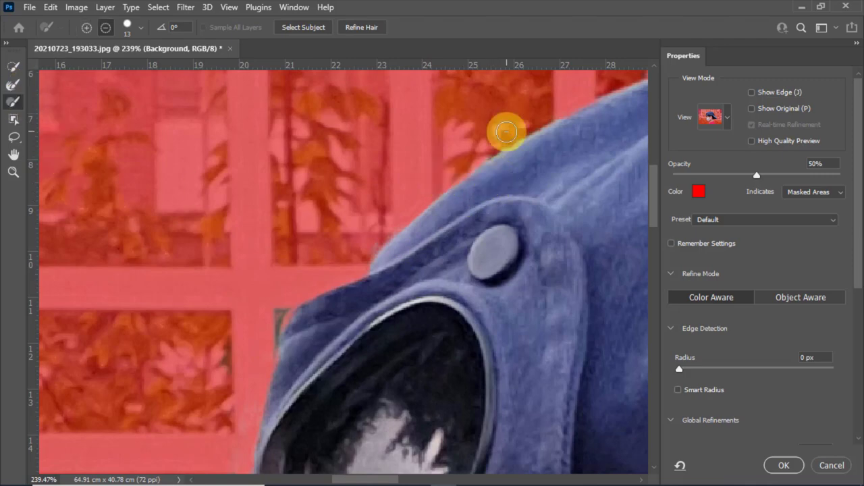
mouse_move(469, 158)
left_mouse_down()
mouse_move(410, 171)
mouse_move(387, 223)
left_mouse_up()
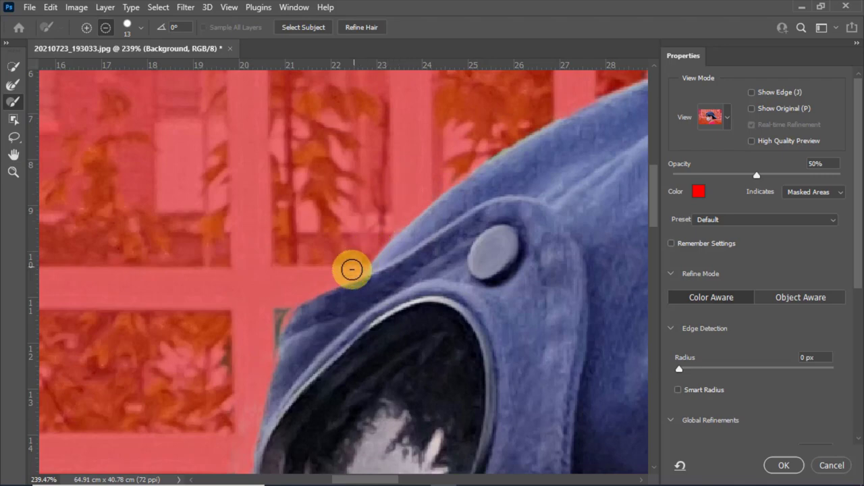
Clean the hood edge beside the fence up to the face and eye, adding and removing selection.
mouse_move(352, 270)
left_mouse_down()
mouse_move(315, 286)
mouse_move(396, 191)
mouse_move(376, 201)
mouse_move(358, 237)
mouse_move(372, 229)
mouse_move(346, 277)
mouse_move(297, 278)
mouse_move(363, 87)
left_mouse_up()
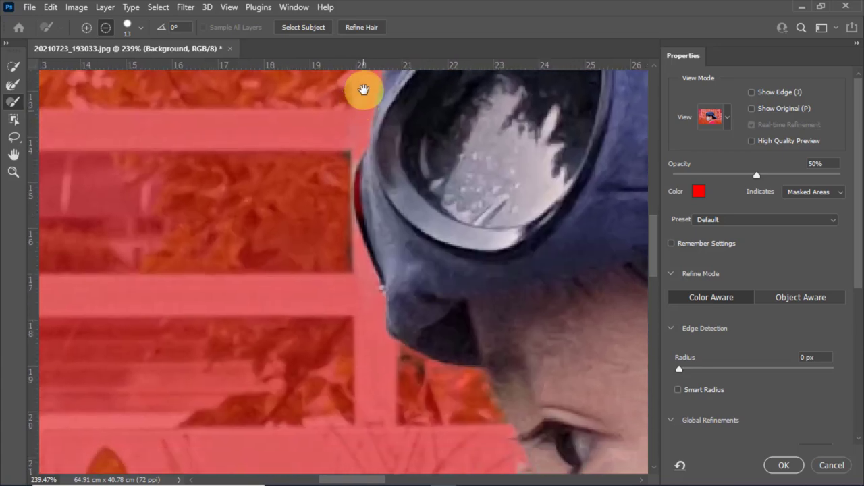
left_click_drag(333, 121, 332, 191)
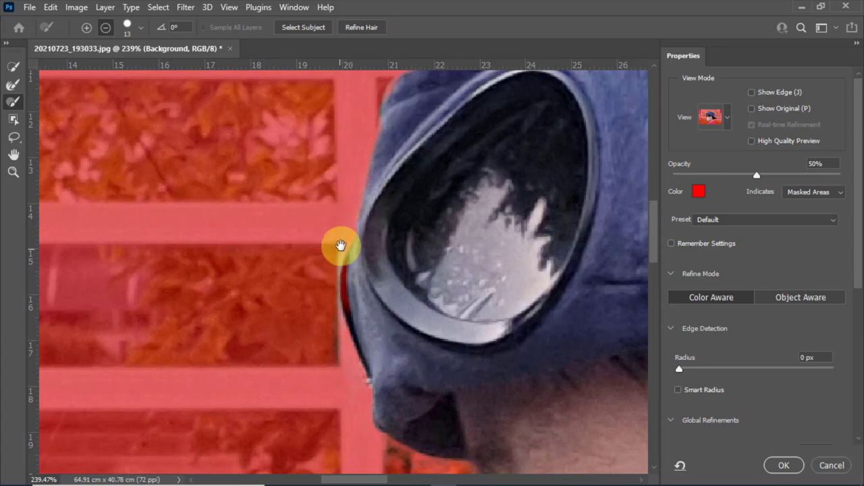
left_click_drag(338, 247, 339, 180)
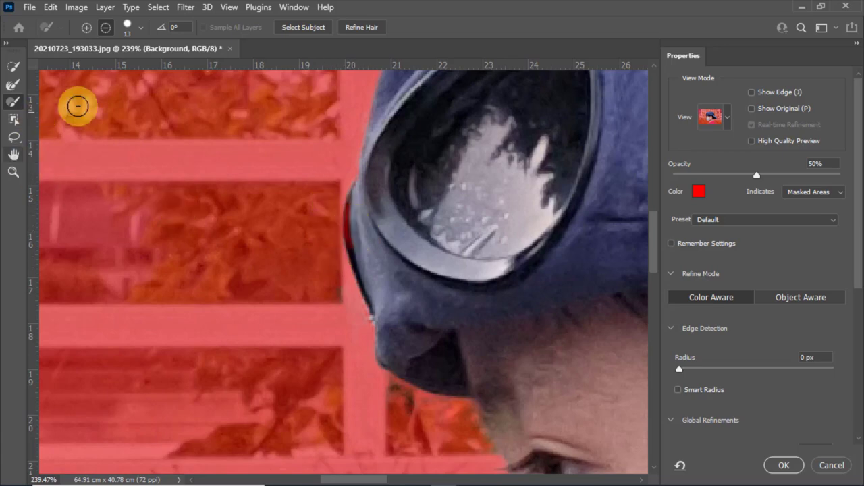
left_click(87, 27)
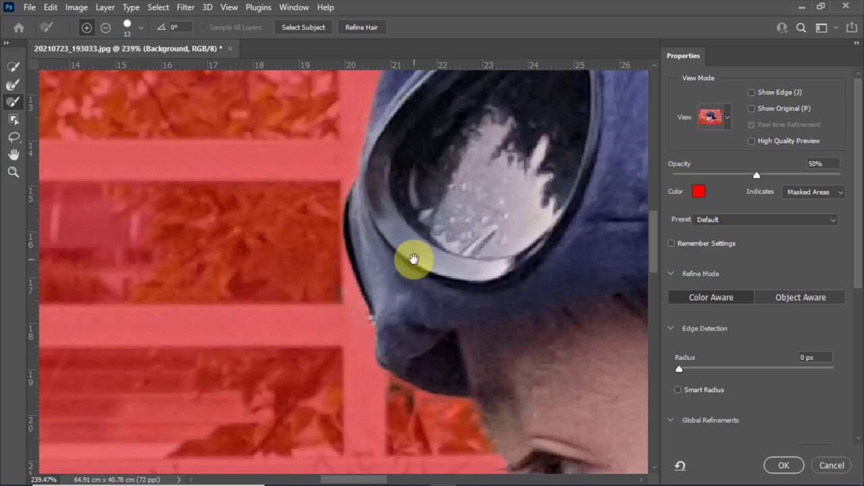
left_click_drag(415, 257, 347, 179)
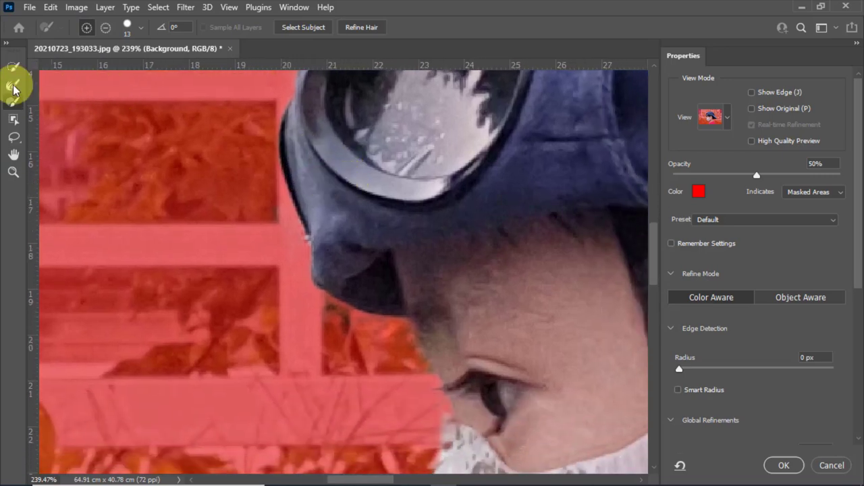
key("alt")
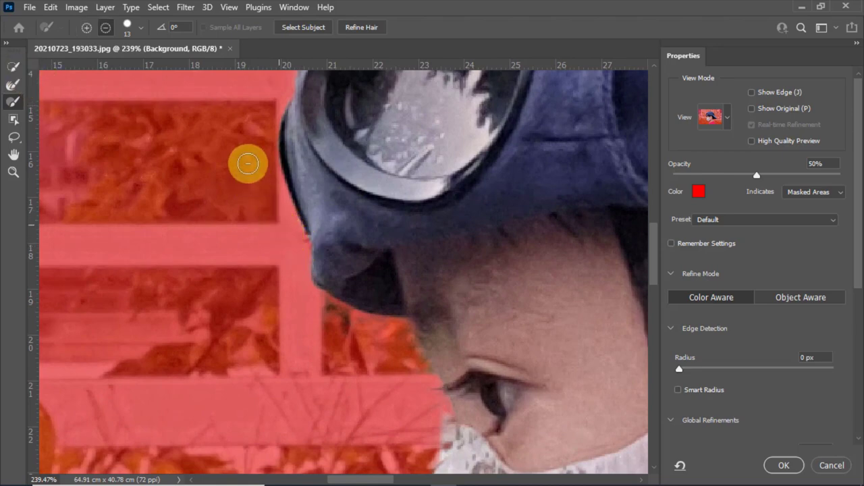
left_click_drag(257, 239, 217, 100)
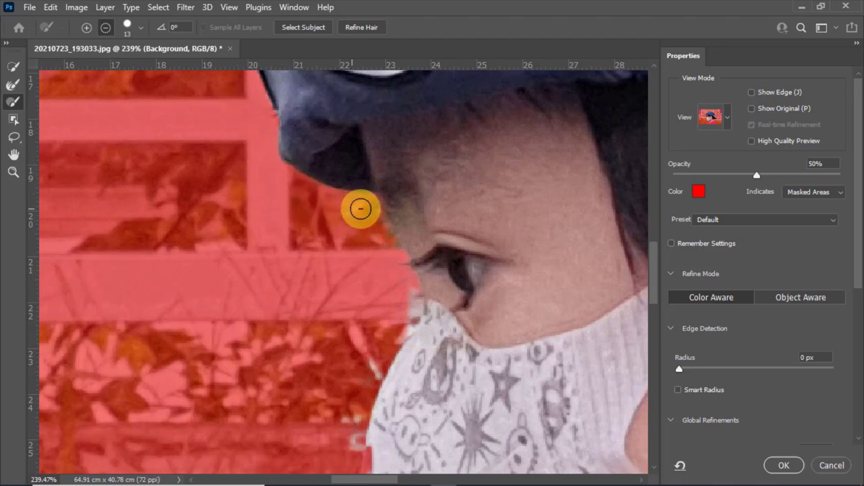
Refine the face mask's edges, alternating the Refine Edge Brush between subtract and add modes.
left_click(13, 84)
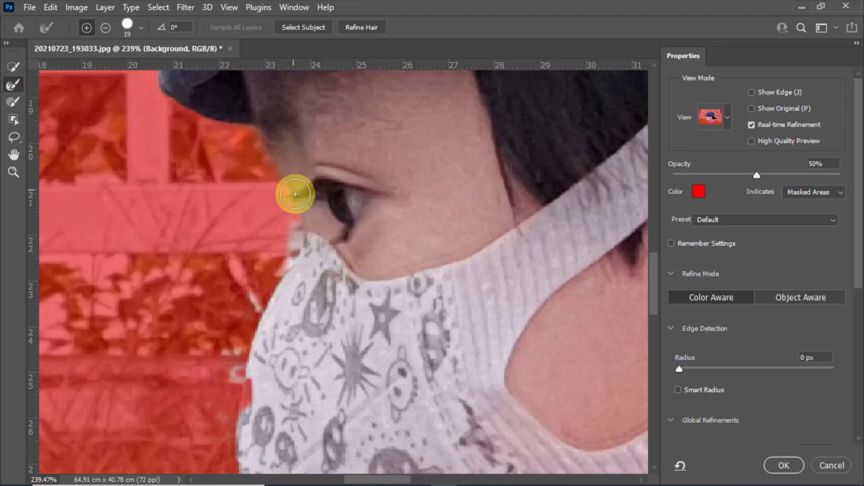
scroll(294, 273, "down", 3)
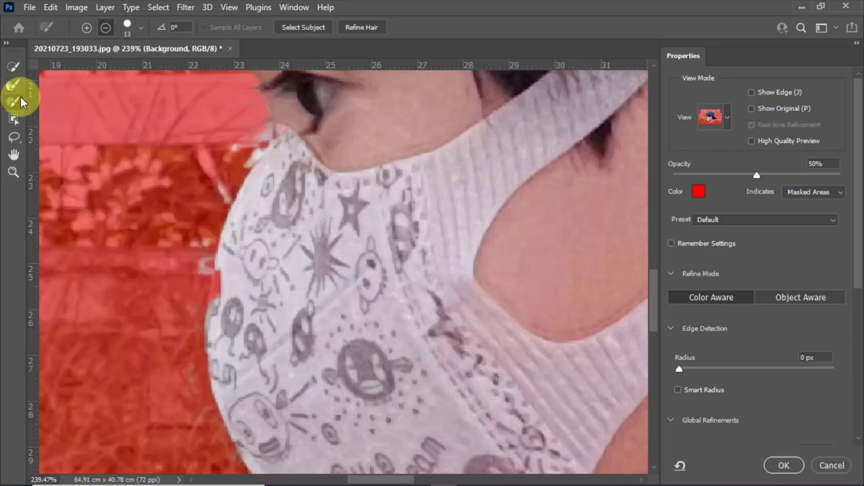
left_click(105, 29)
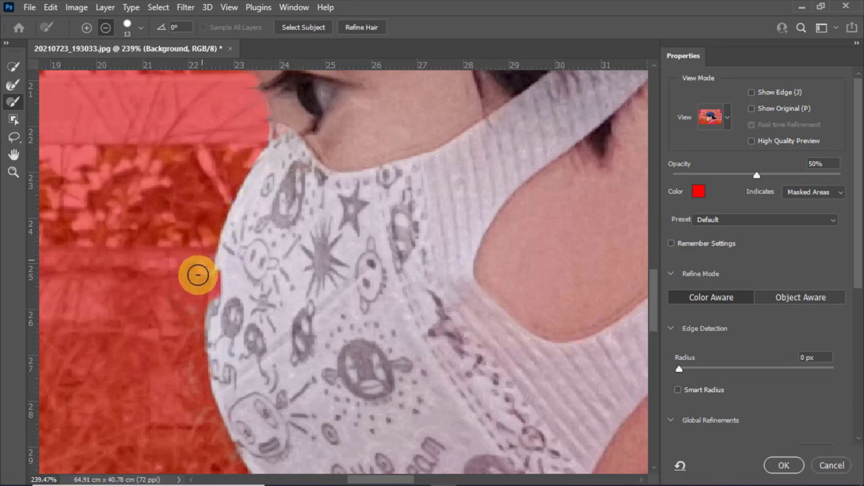
scroll(189, 345, "down", 2)
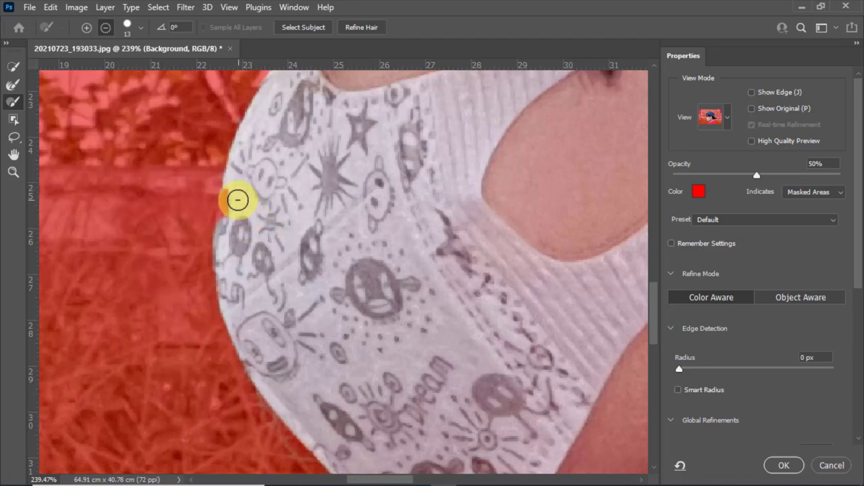
left_click(86, 27)
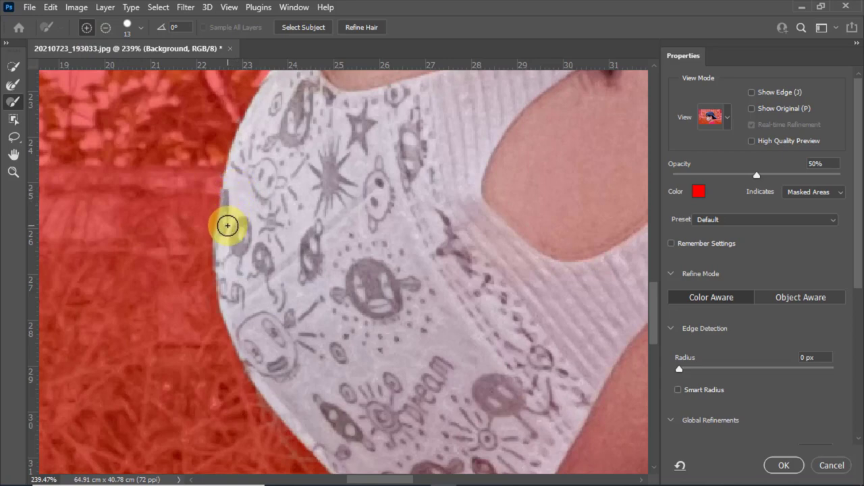
scroll(247, 160, "down", 5)
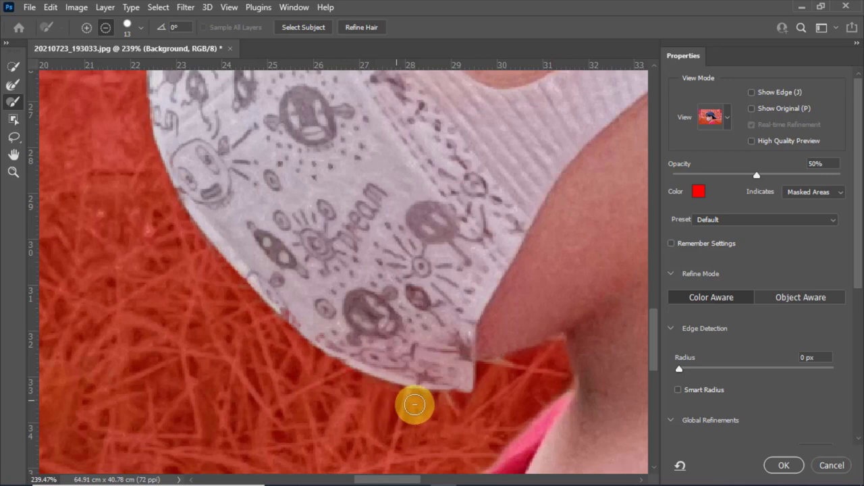
Remove the grass below the face mask, then clean along the shirt collar, neck and hair toward the hat brim.
left_click_drag(490, 371, 545, 359)
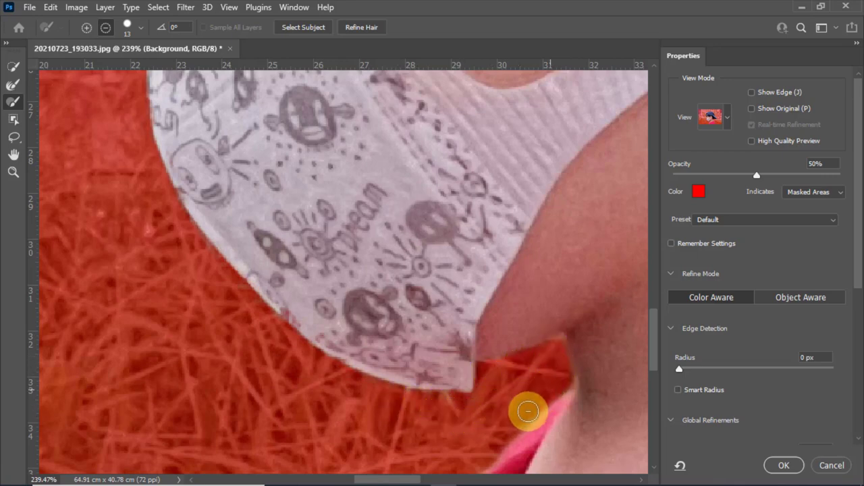
mouse_move(513, 409)
left_mouse_down()
mouse_move(502, 286)
mouse_move(515, 264)
left_mouse_up()
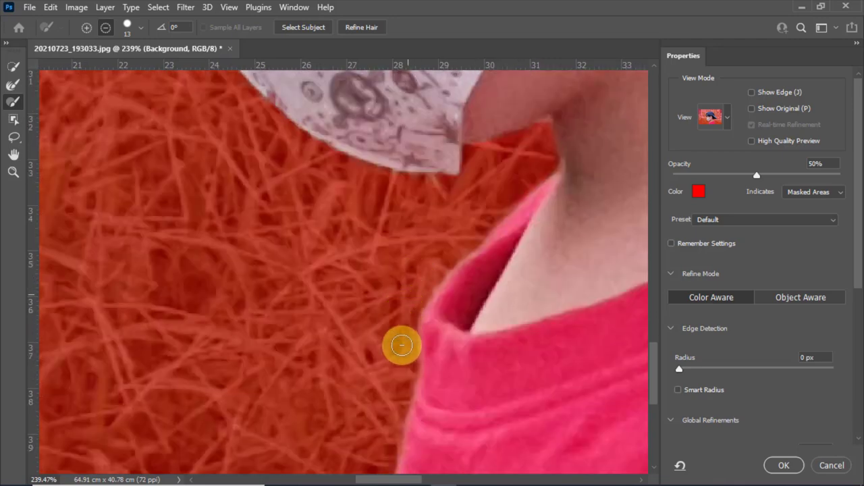
scroll(382, 392, "down", 2)
scroll(374, 307, "right", 5)
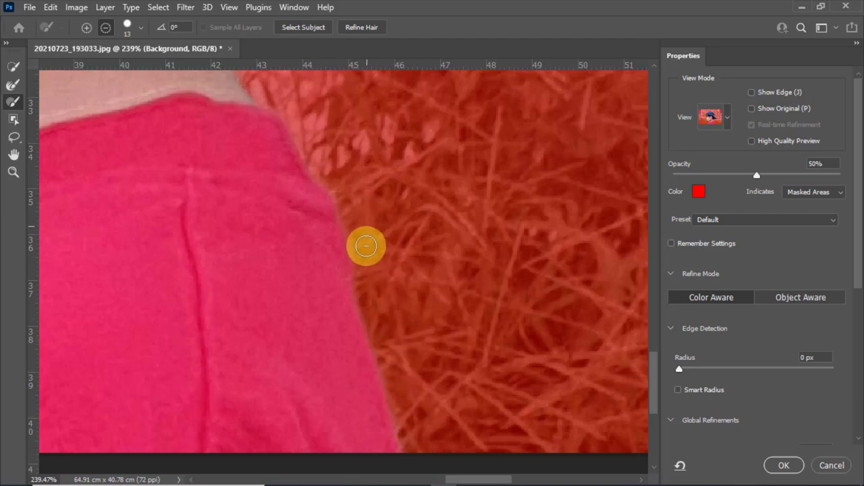
left_click_drag(321, 132, 415, 353)
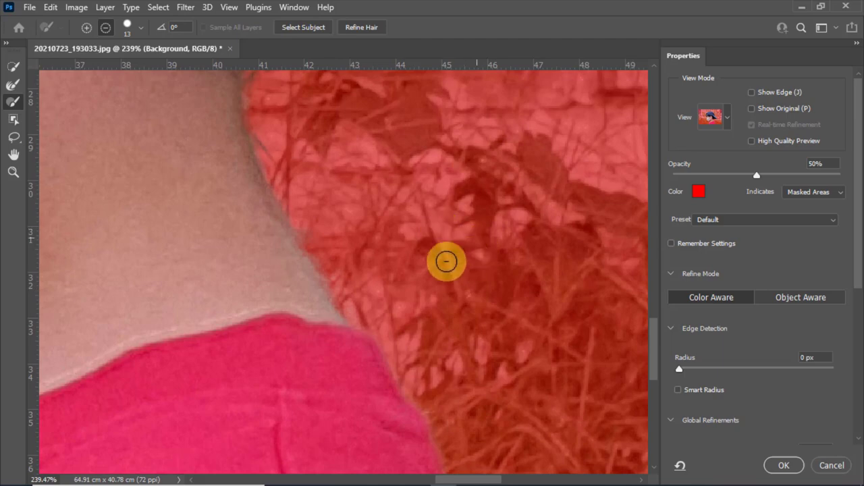
left_click_drag(297, 203, 355, 351)
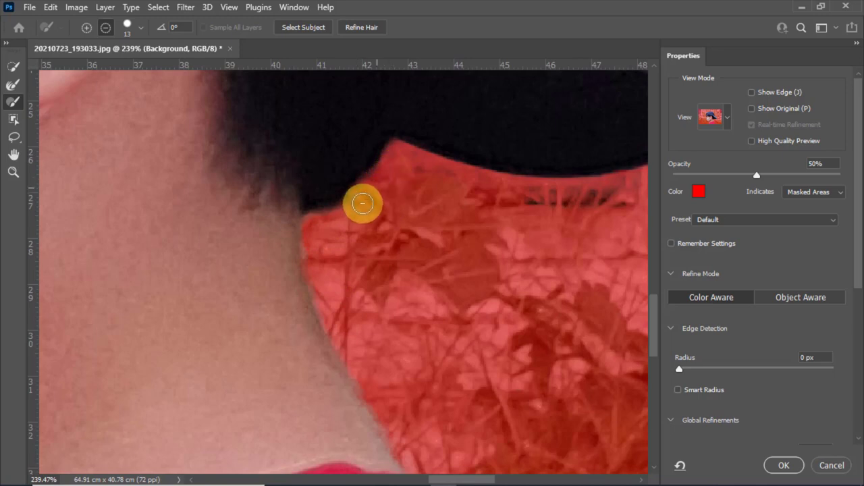
mouse_move(423, 195)
left_mouse_down()
mouse_move(338, 309)
mouse_move(325, 304)
mouse_move(527, 296)
mouse_move(412, 303)
mouse_move(359, 288)
mouse_move(263, 311)
left_mouse_up()
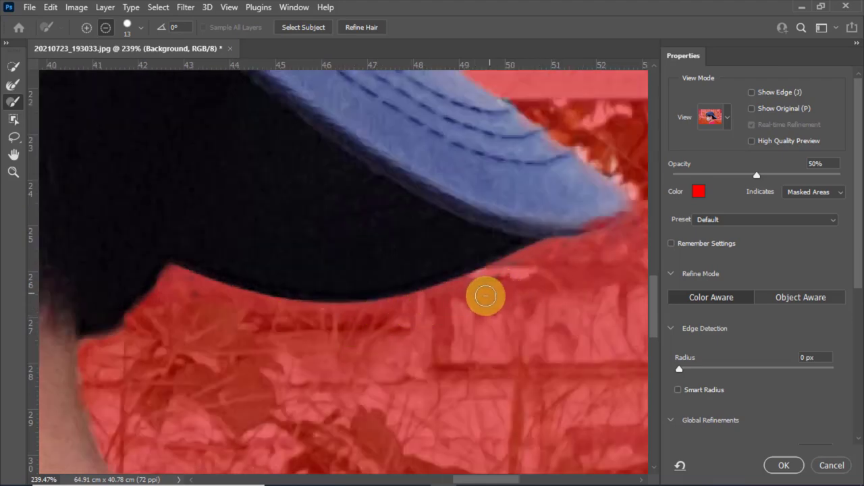
Add the hat brim's tip and lower edge to the selection and refine the brim's mask edge.
left_click_drag(473, 295, 328, 373)
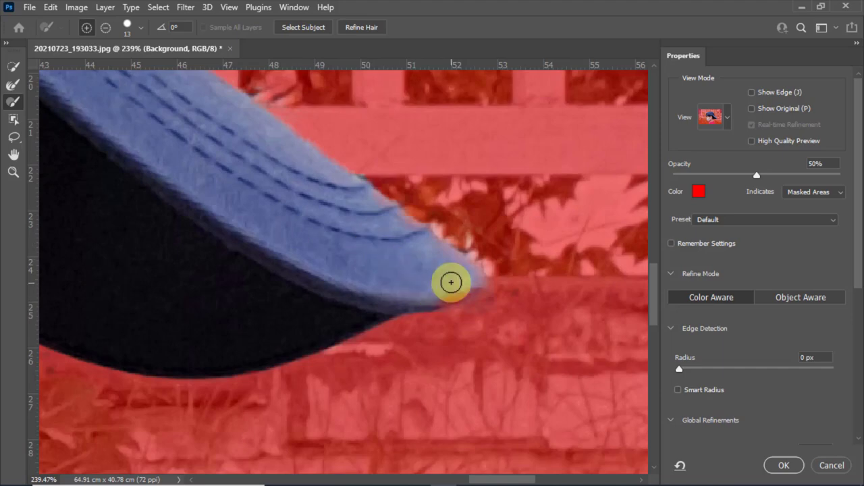
left_click_drag(451, 282, 429, 294)
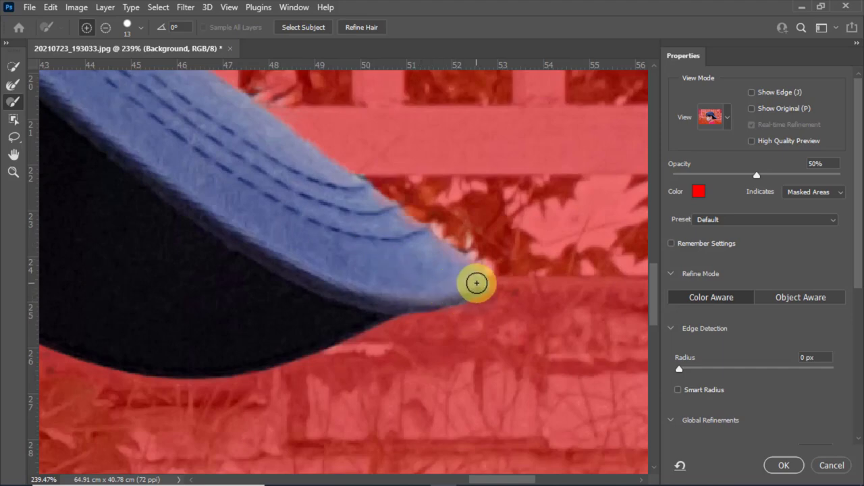
mouse_move(451, 295)
left_mouse_down()
mouse_move(413, 299)
mouse_move(451, 294)
left_mouse_up()
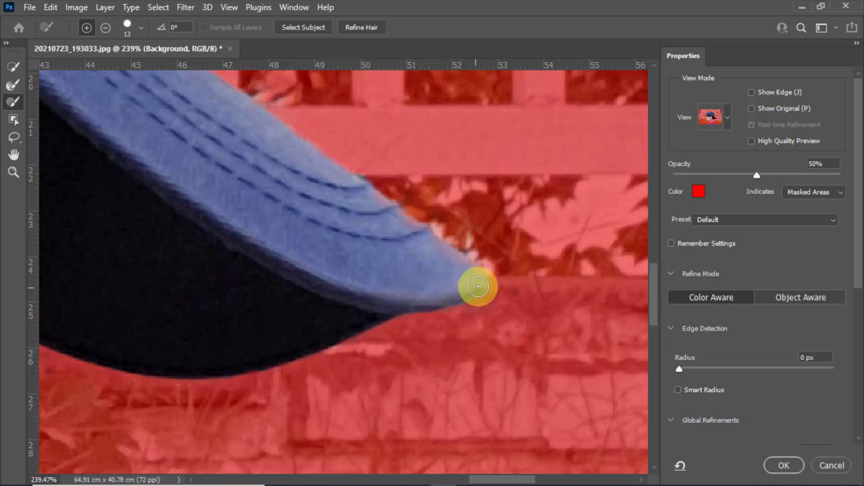
key("b")
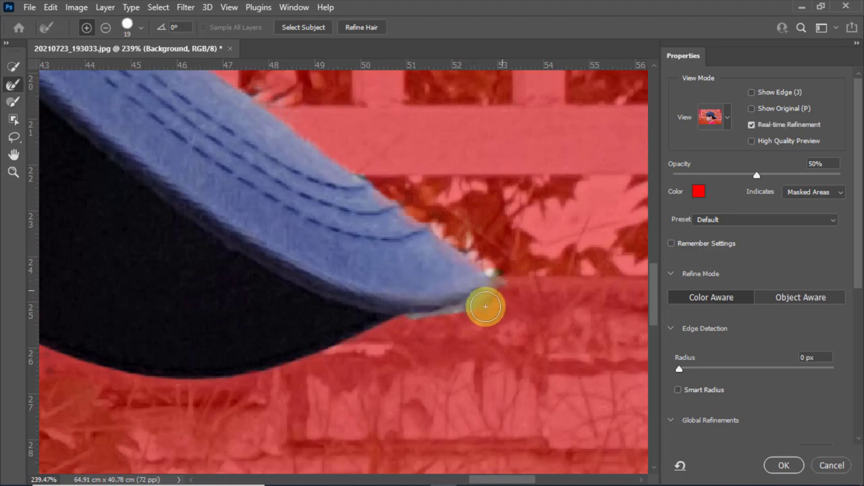
mouse_move(486, 307)
left_mouse_down()
mouse_move(448, 331)
mouse_move(486, 309)
mouse_move(419, 334)
mouse_move(464, 322)
mouse_move(527, 280)
mouse_move(443, 209)
mouse_move(505, 273)
left_mouse_up()
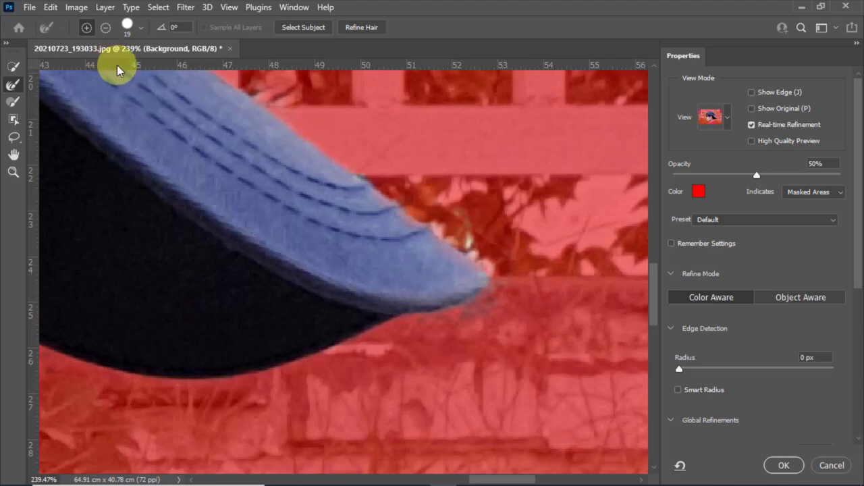
Paint out the grey fringe below the brim and along the cap top, then fit the image on screen.
left_click(106, 28)
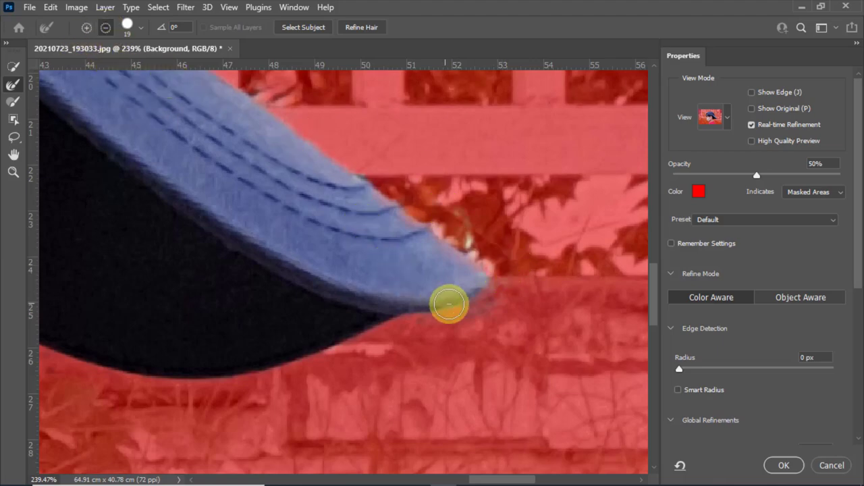
key("b")
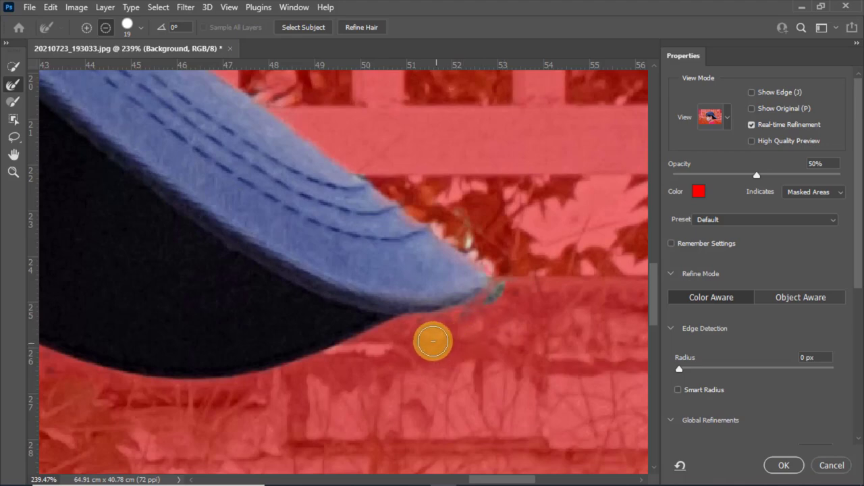
left_click_drag(436, 329, 512, 285)
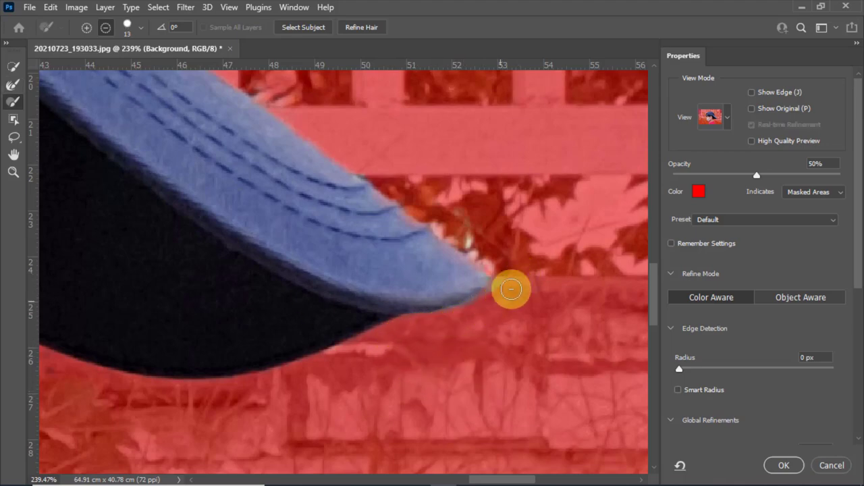
mouse_move(511, 289)
left_mouse_down()
mouse_move(476, 222)
mouse_move(511, 303)
left_mouse_up()
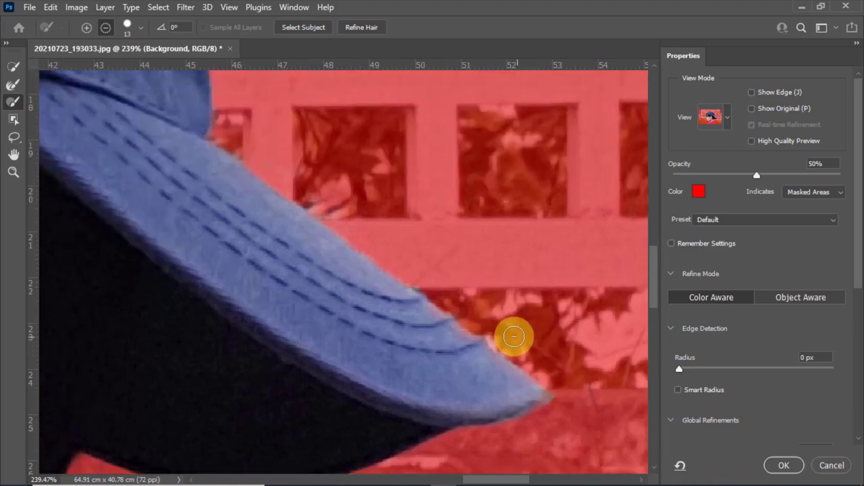
mouse_move(513, 336)
left_mouse_down()
mouse_move(501, 336)
mouse_move(411, 256)
mouse_move(450, 318)
mouse_move(399, 288)
mouse_move(442, 322)
mouse_move(401, 299)
mouse_move(374, 218)
mouse_move(421, 293)
mouse_move(430, 365)
mouse_move(395, 347)
mouse_move(457, 378)
mouse_move(467, 365)
mouse_move(385, 328)
mouse_move(396, 273)
mouse_move(378, 160)
mouse_move(381, 212)
mouse_move(387, 208)
mouse_move(414, 360)
mouse_move(411, 328)
mouse_move(361, 206)
mouse_move(347, 217)
mouse_move(341, 206)
mouse_move(428, 376)
mouse_move(434, 349)
mouse_move(339, 215)
mouse_move(305, 225)
mouse_move(359, 266)
mouse_move(315, 224)
mouse_move(458, 381)
mouse_move(346, 286)
mouse_move(130, 153)
left_mouse_up()
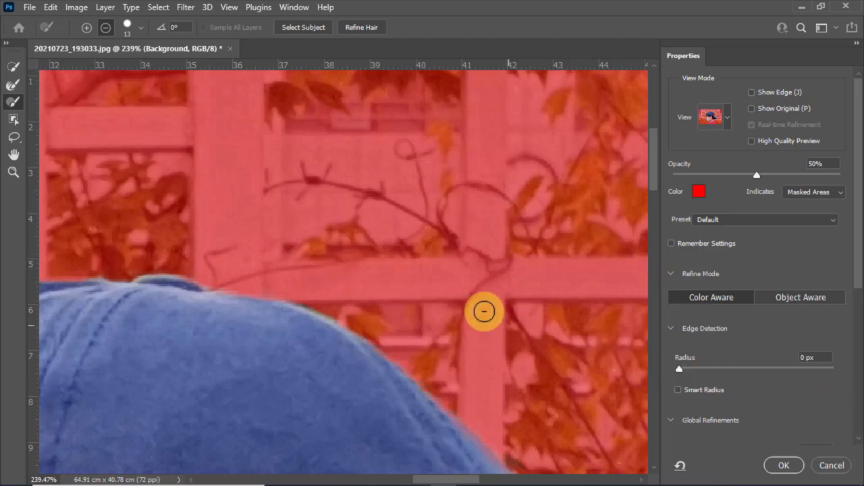
double_click(14, 154)
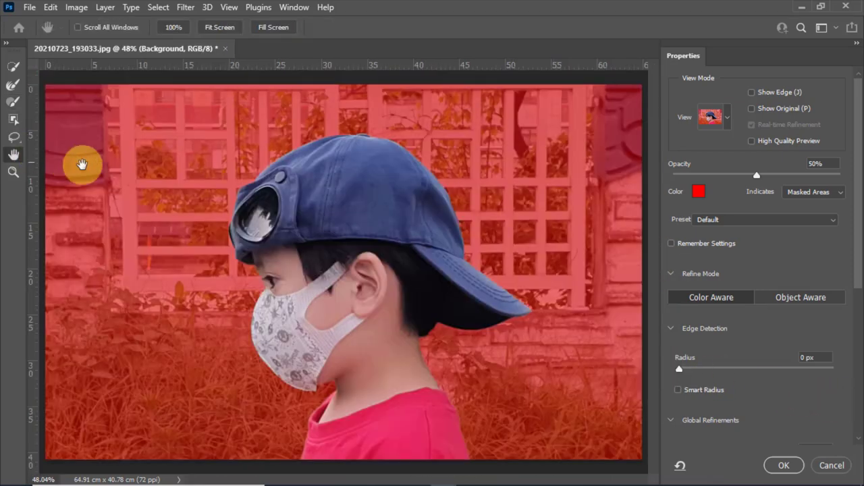
Apply the refined selection and copy the boy onto a new Layer 1, checking it against the Background.
left_click(783, 466)
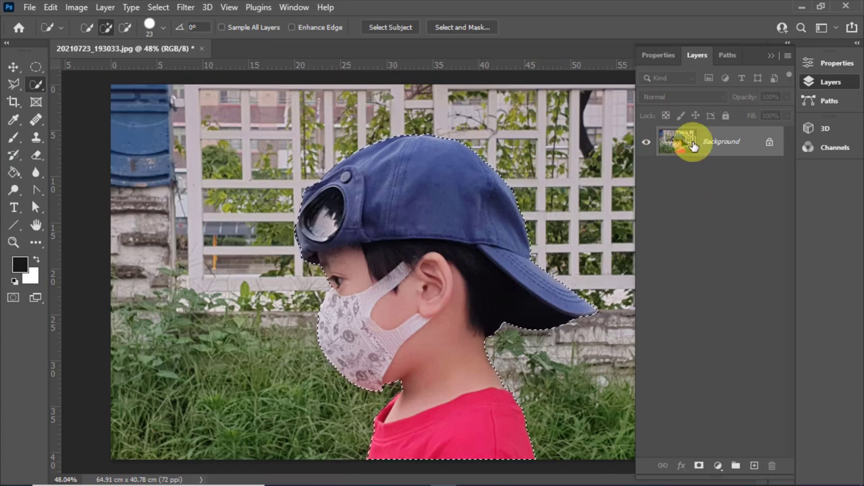
left_click_drag(691, 147, 682, 141)
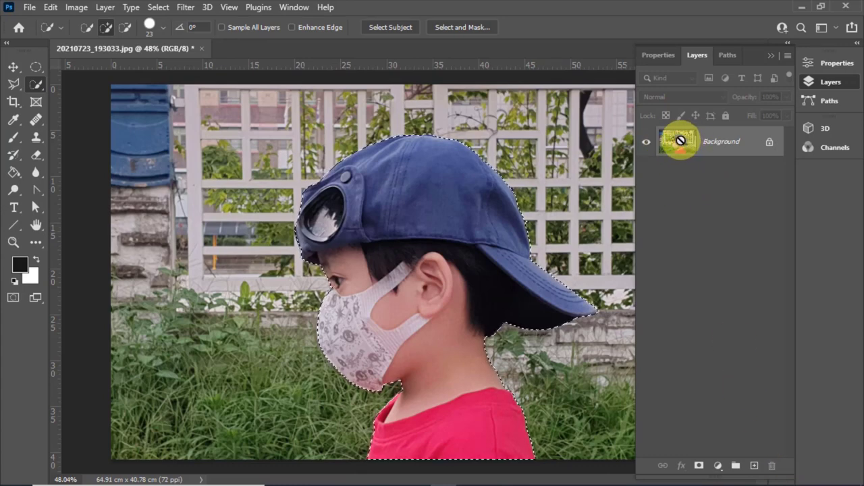
key("ctrl+j")
left_click(646, 172)
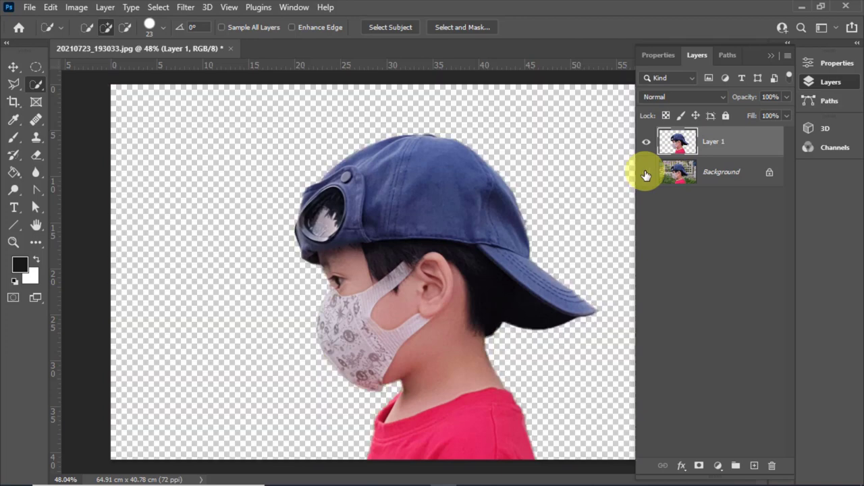
left_click(646, 173)
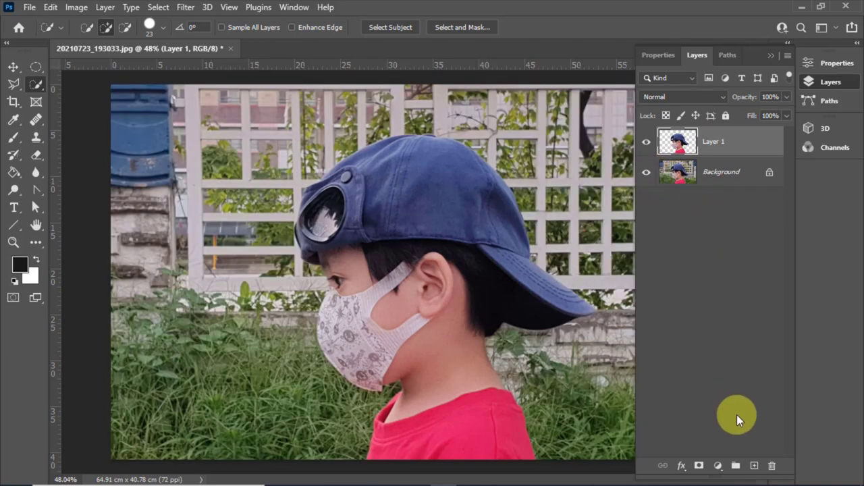
Add a black-filled Layer 2 beneath Layer 1 to preview the cut-out, then delete it.
left_click(754, 465)
left_click_drag(713, 142, 716, 192)
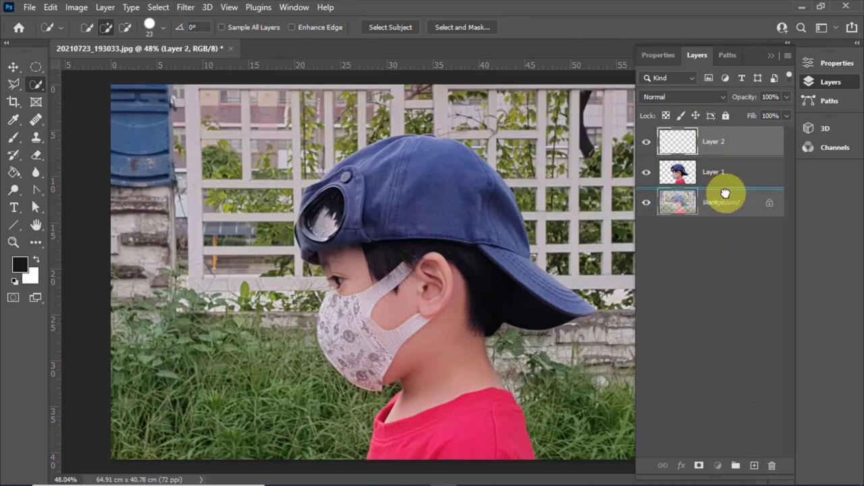
key("alt+BackSpace")
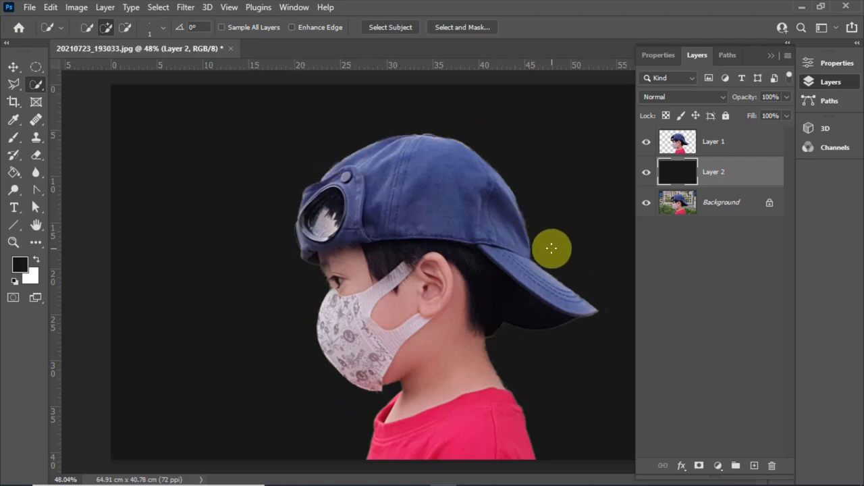
mouse_move(678, 172)
left_mouse_down()
mouse_move(752, 439)
mouse_move(772, 465)
left_mouse_up()
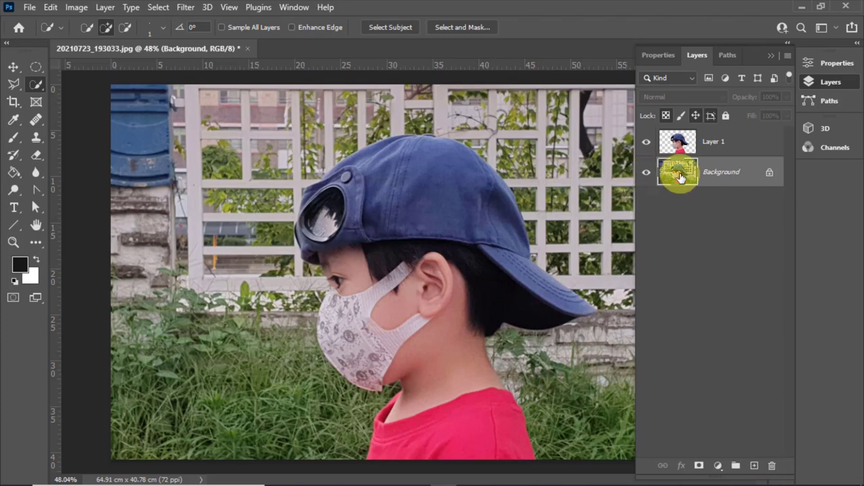
Zoom out and hide the Background layer, glancing at the Image menu without choosing anything.
key("z")
key("ctrl+minus")
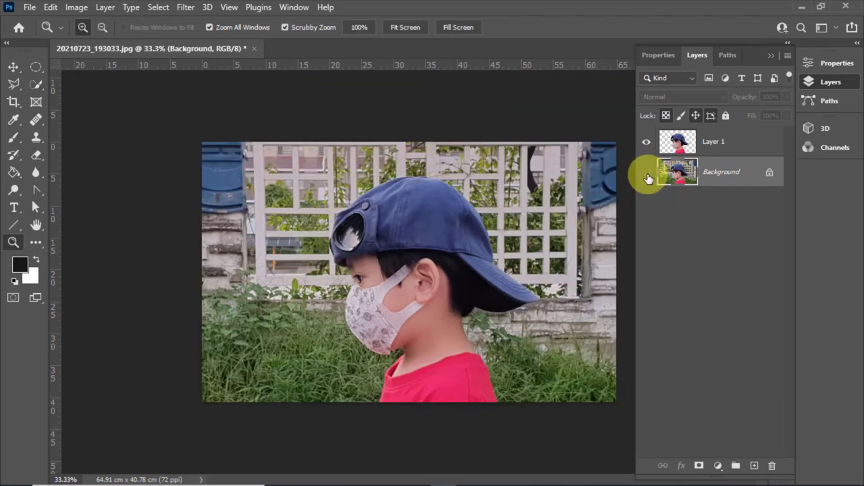
left_click(646, 173)
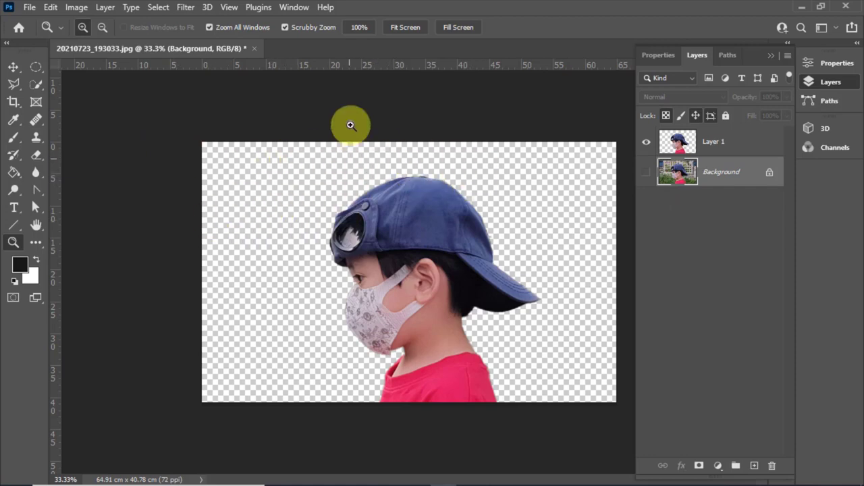
left_click(77, 8)
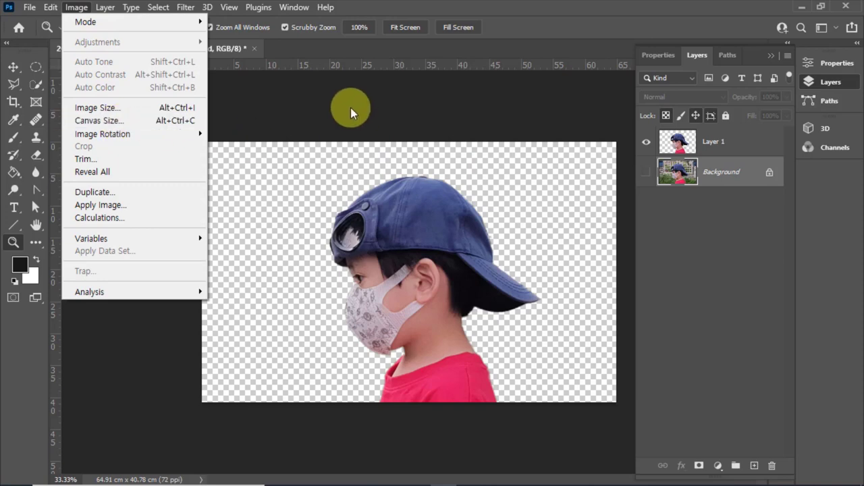
left_click(324, 102)
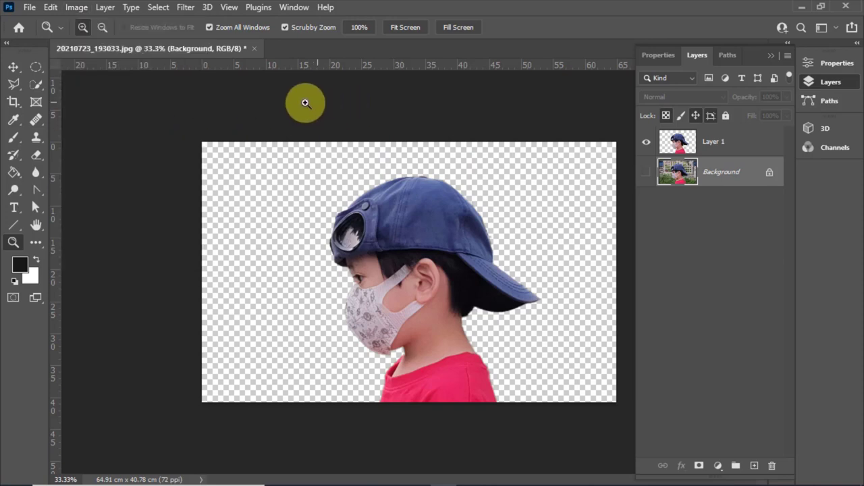
Crop outward to enlarge the canvas to 82.9 × 45.23 cm around the boy.
left_click(13, 103)
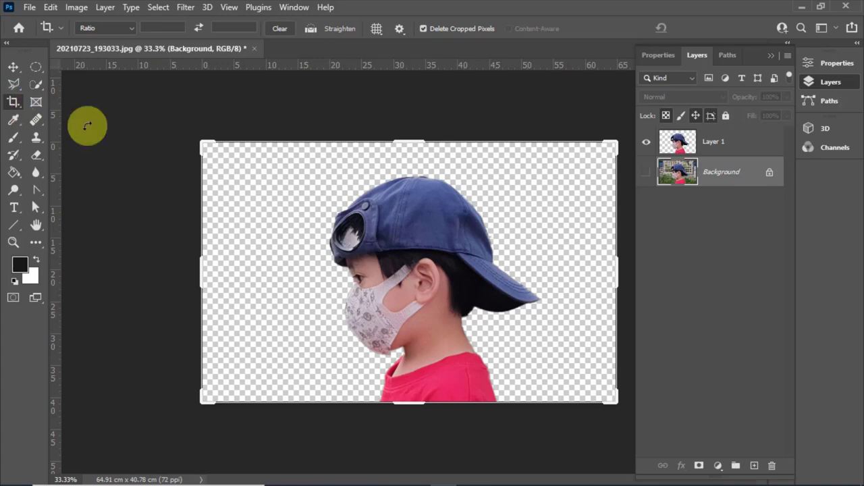
left_click_drag(203, 140, 174, 139)
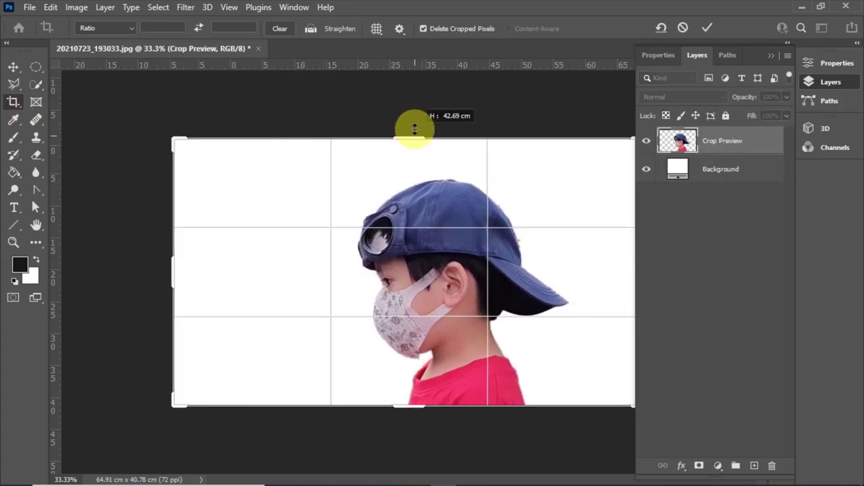
left_click_drag(415, 128, 416, 116)
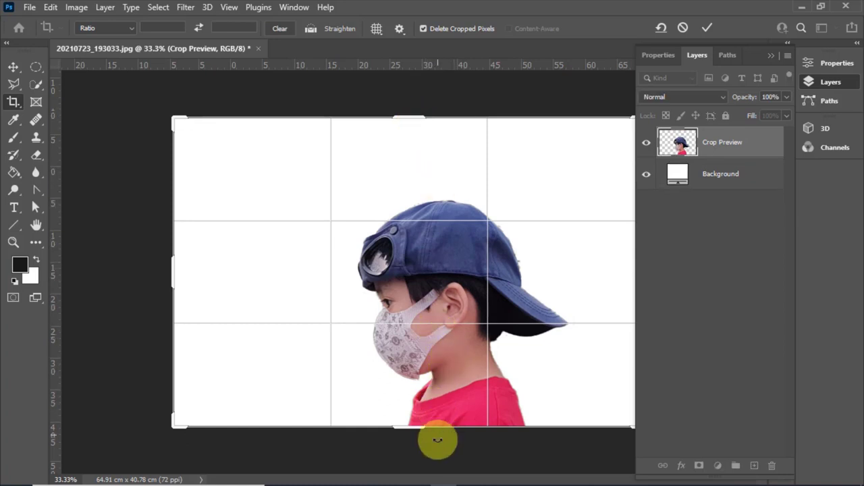
left_click_drag(635, 273, 667, 277)
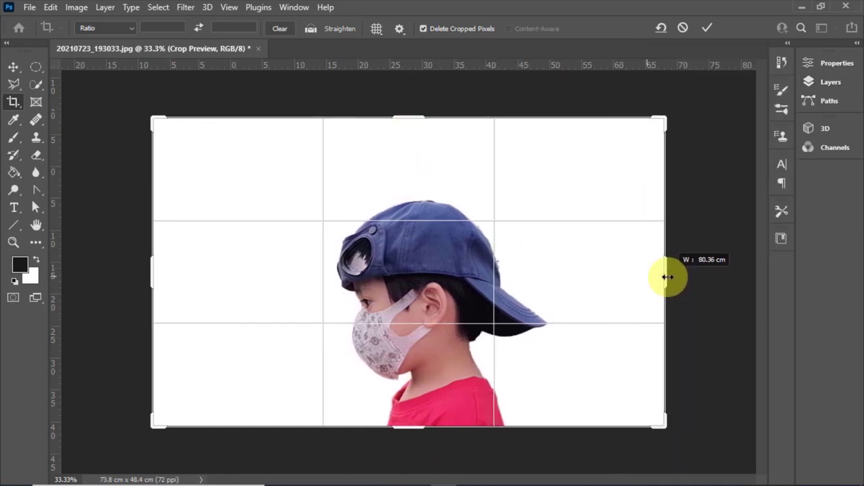
left_click_drag(412, 116, 418, 128)
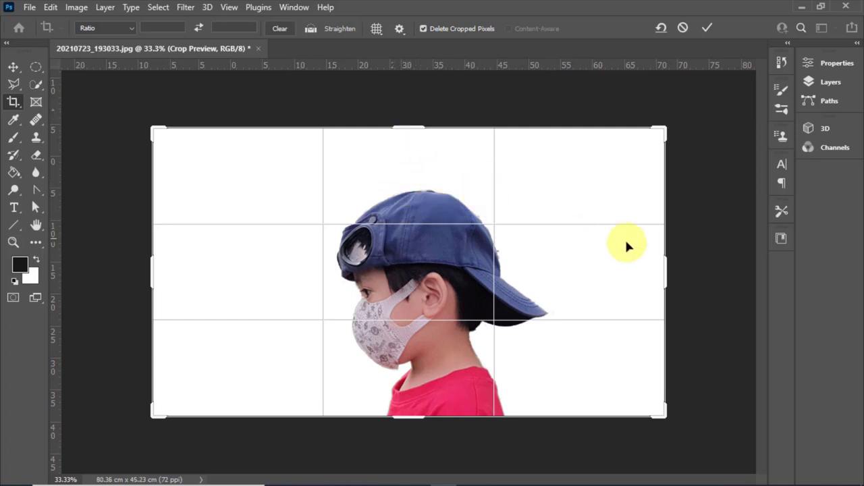
left_click_drag(665, 278, 676, 279)
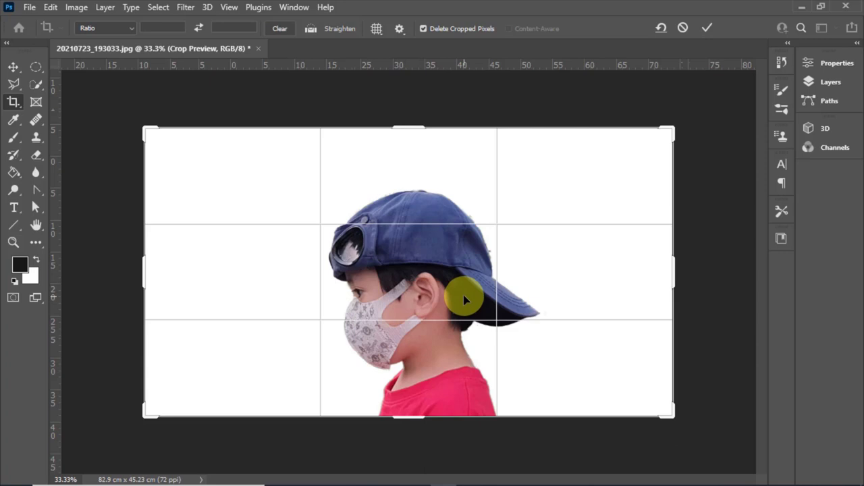
key("Return")
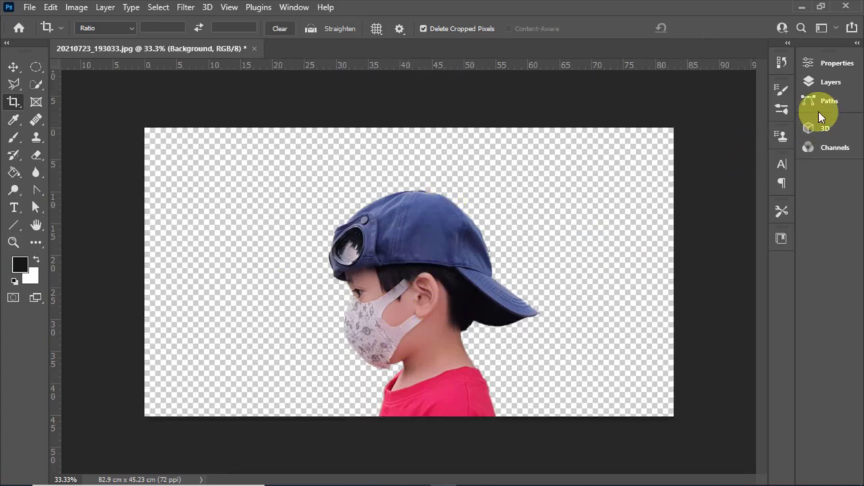
Make Layer 1 active and add a default Curves adjustment layer above it.
left_click(823, 82)
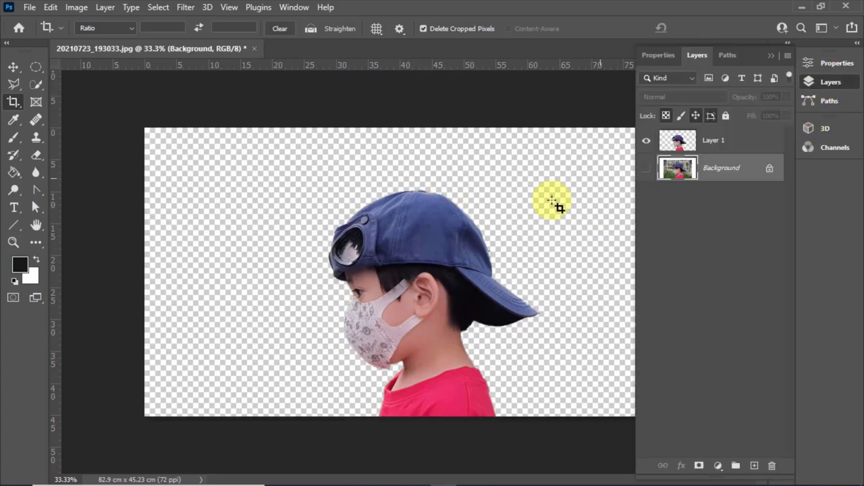
left_click(13, 67)
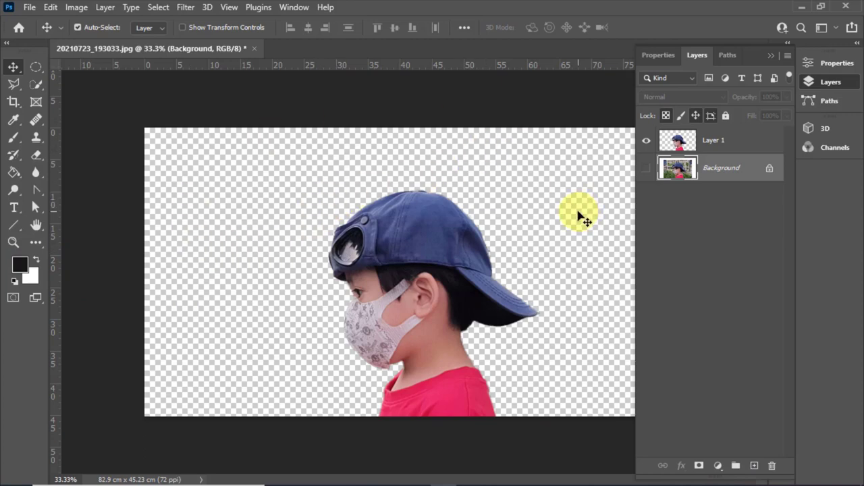
key("alt+bracketright")
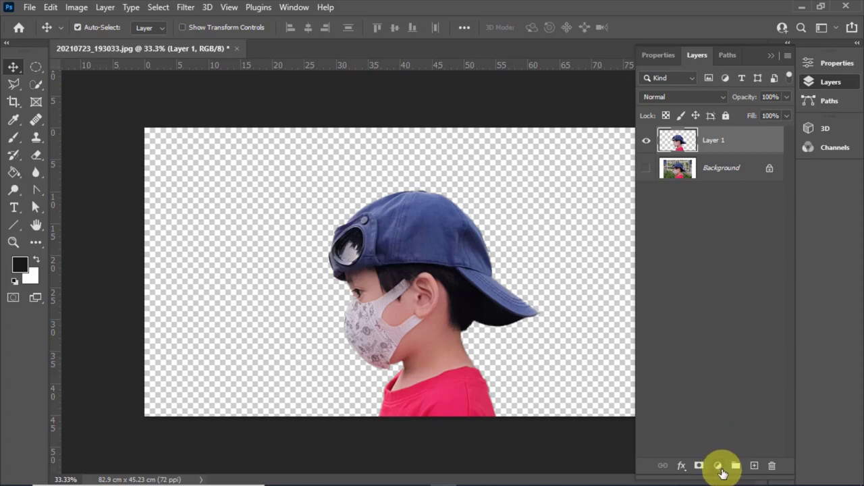
left_click(719, 466)
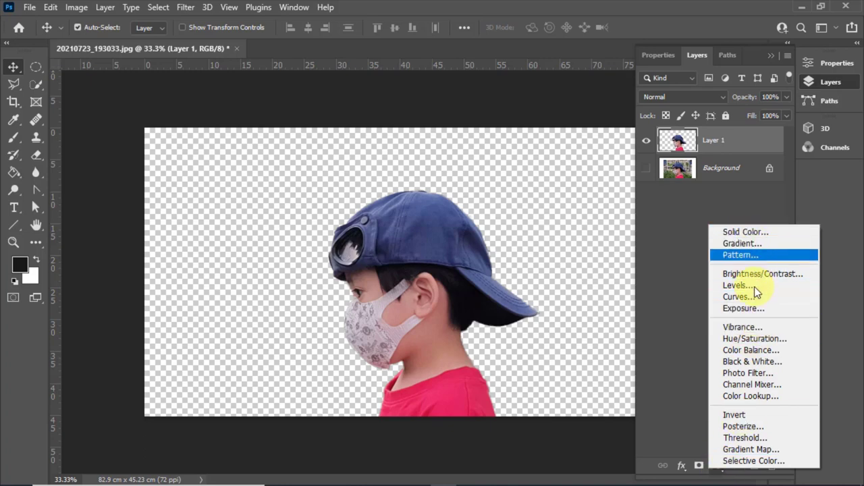
left_click(73, 8)
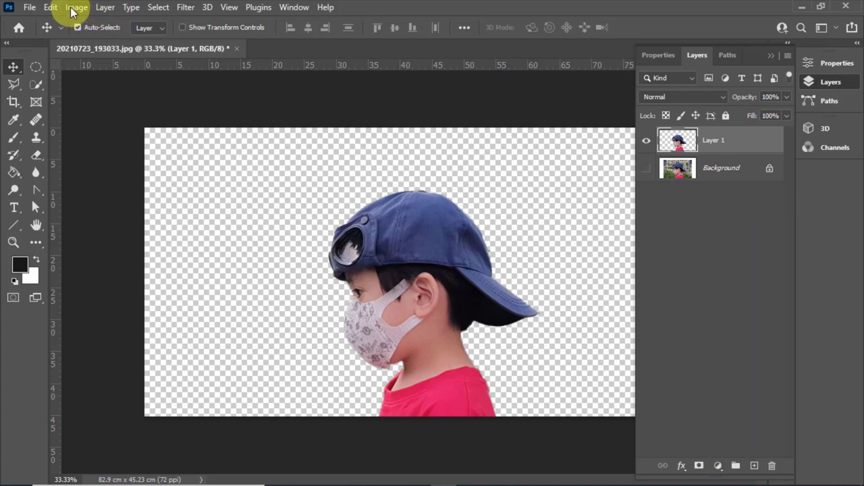
left_click(73, 8)
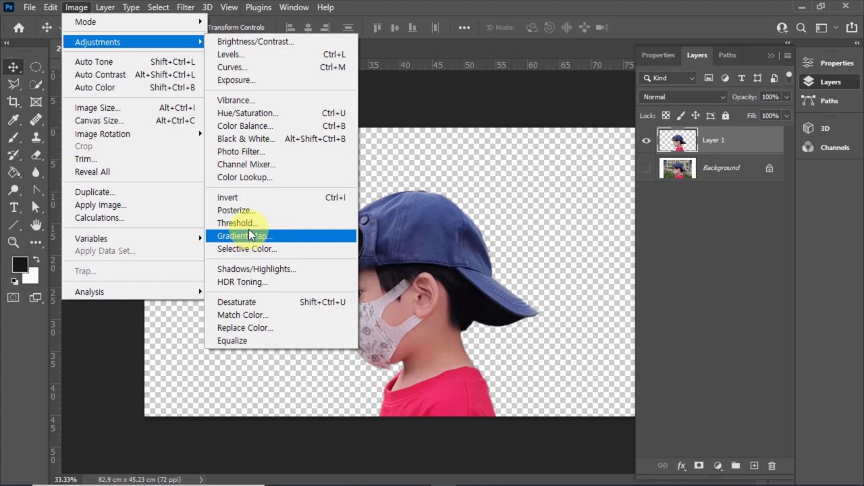
left_click(718, 449)
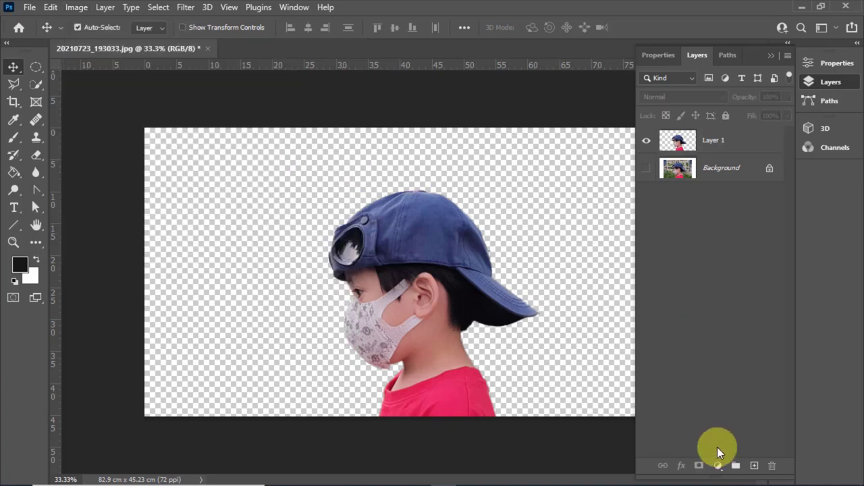
left_click(718, 465)
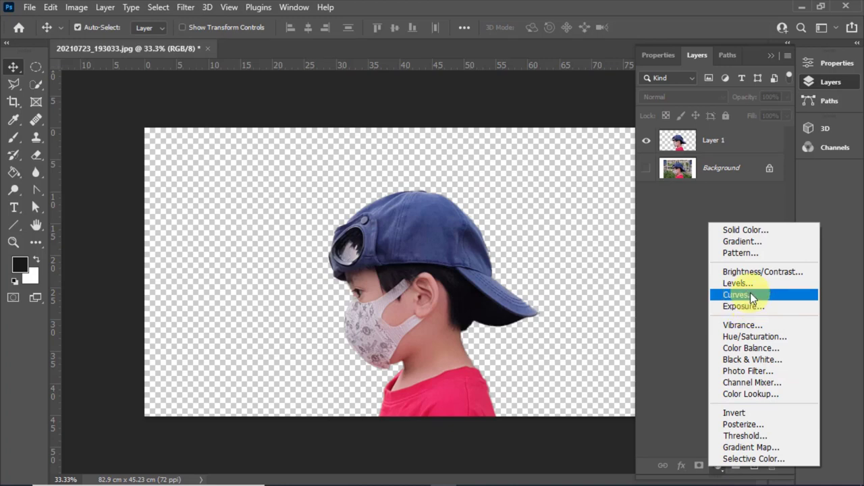
left_click(753, 297)
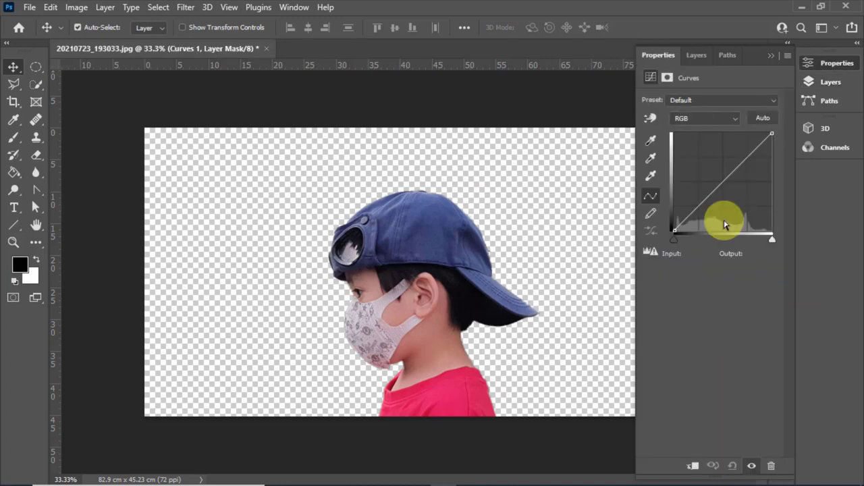
Return to the Layers list showing Curves 1 above the cut-out boy.
left_click(696, 56)
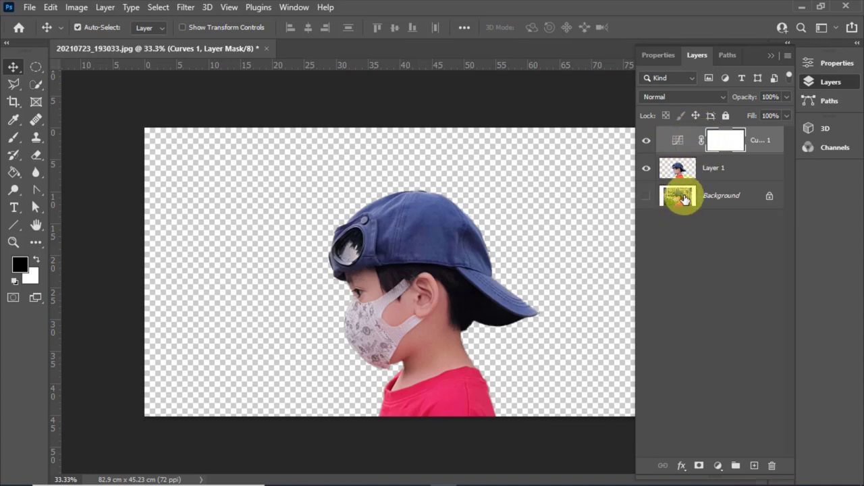
Remove the Curves layer and add a mid-grey Solid Color fill layer beneath the boy's layer.
left_click_drag(682, 140, 772, 466)
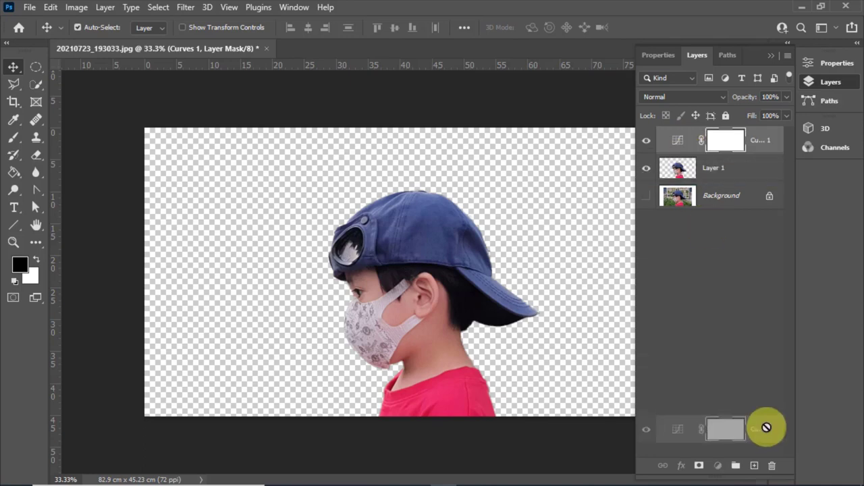
left_click(717, 466)
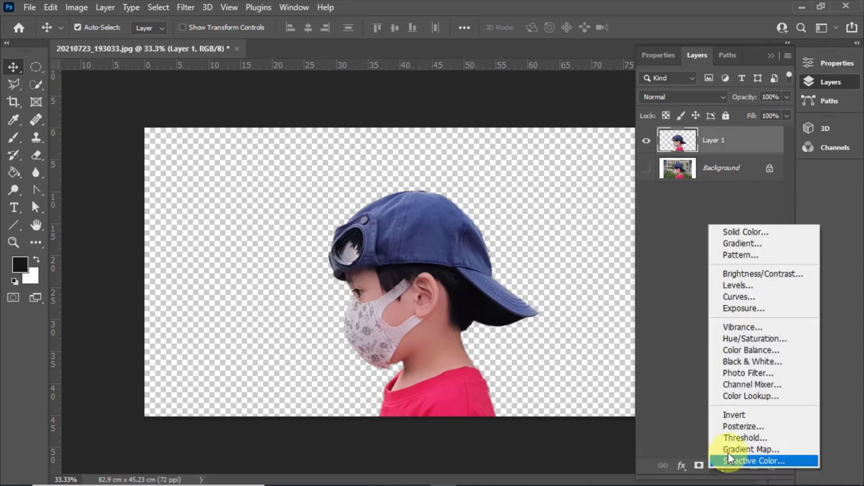
left_click(748, 232)
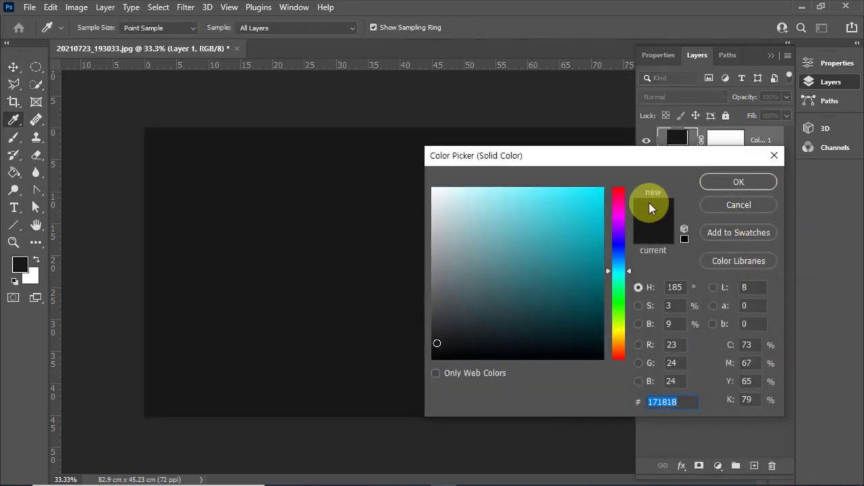
left_click(439, 261)
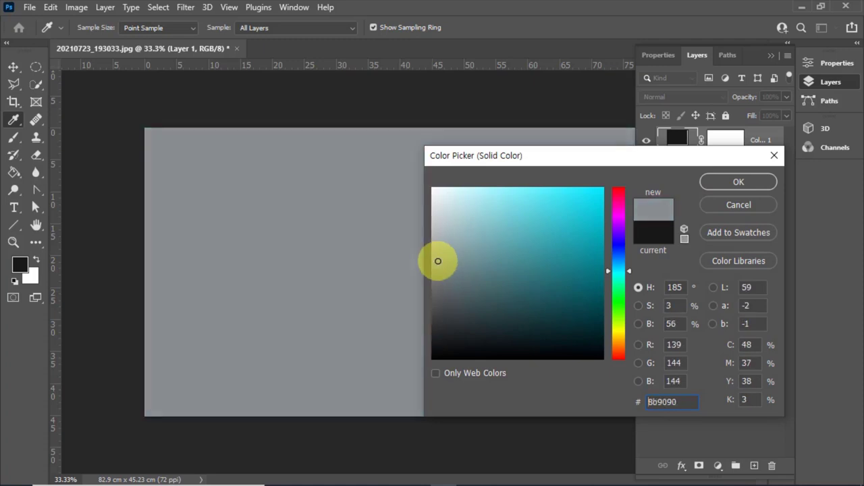
left_click(726, 181)
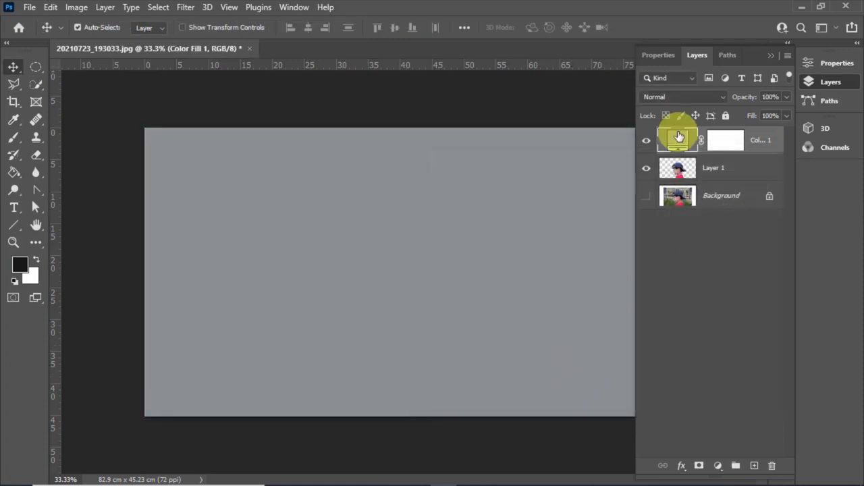
left_click_drag(679, 137, 677, 180)
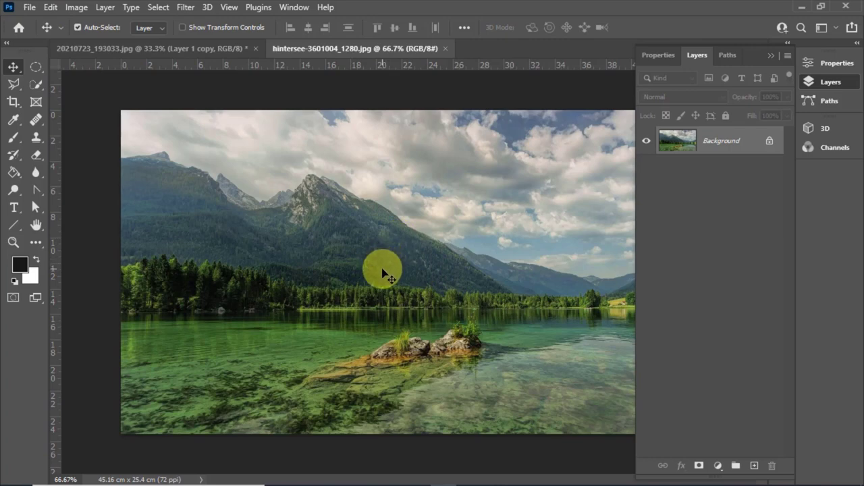
Copy the whole landscape into the boy portrait and move it up over his cap.
key("ctrl+a")
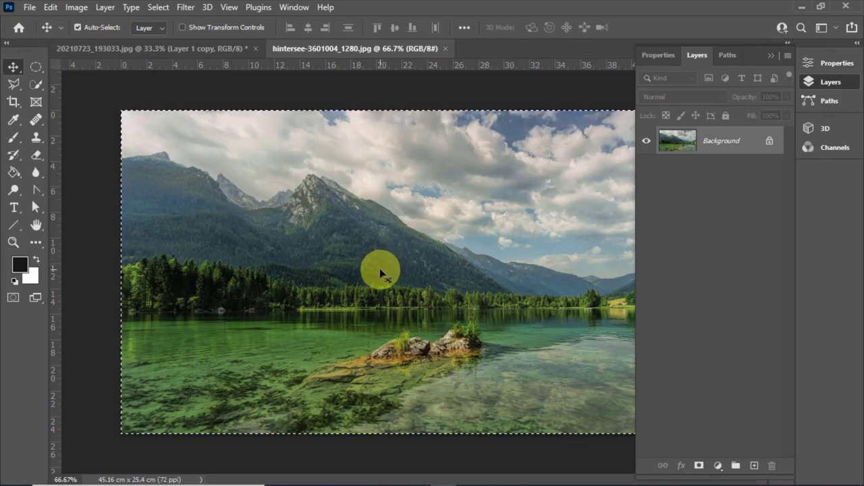
key("ctrl")
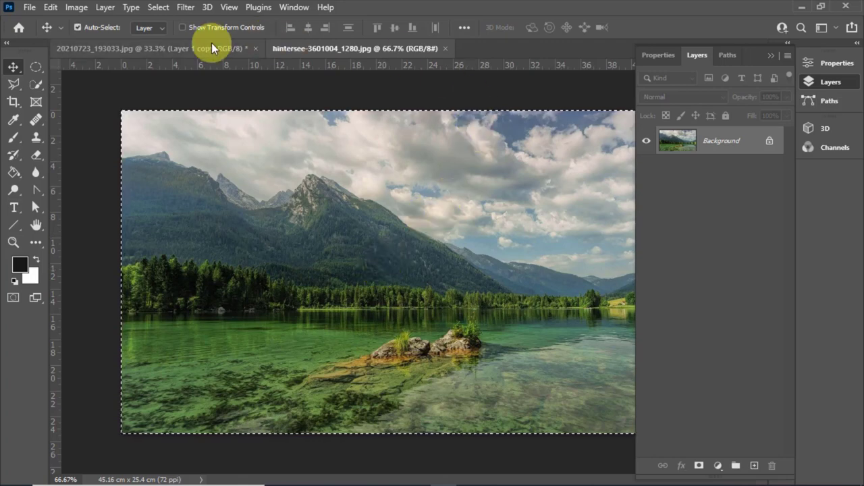
left_click(211, 46)
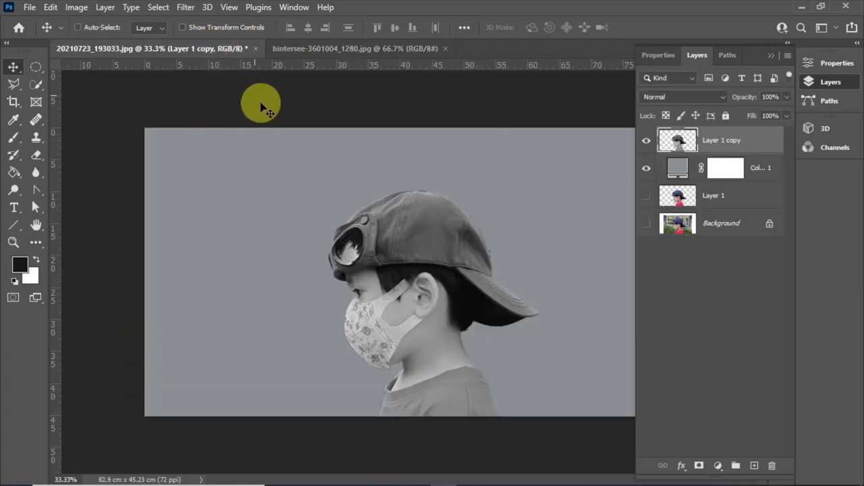
key("ctrl+v")
mouse_move(357, 245)
left_mouse_down()
mouse_move(431, 238)
mouse_move(405, 210)
mouse_move(512, 330)
left_mouse_up()
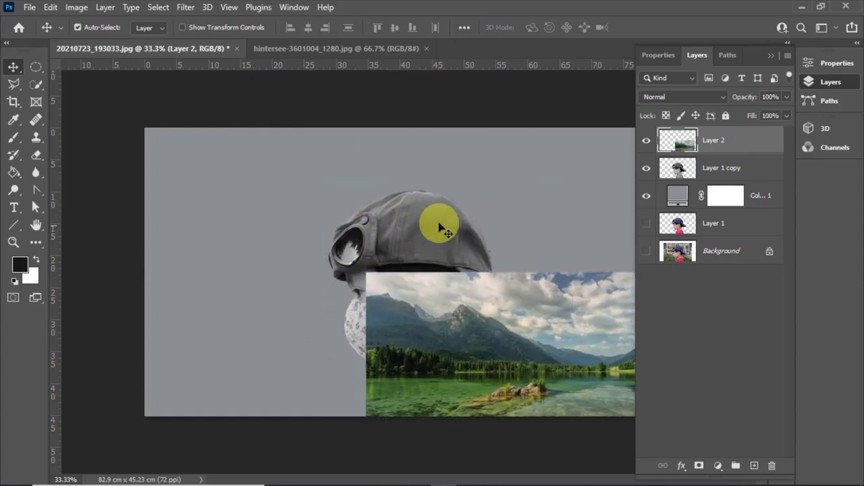
left_click_drag(448, 304, 362, 204)
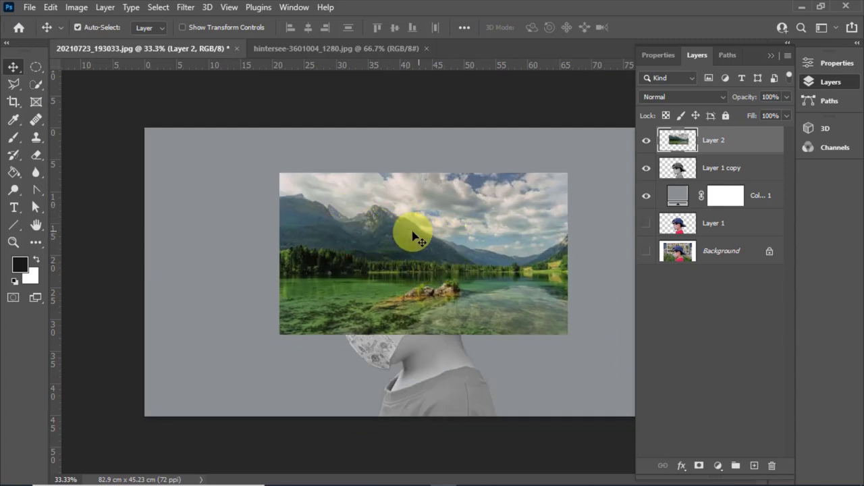
Drag the landscape layer around until it sits over the boy's head and cap.
mouse_move(395, 233)
left_mouse_down()
mouse_move(414, 341)
mouse_move(412, 332)
left_mouse_up()
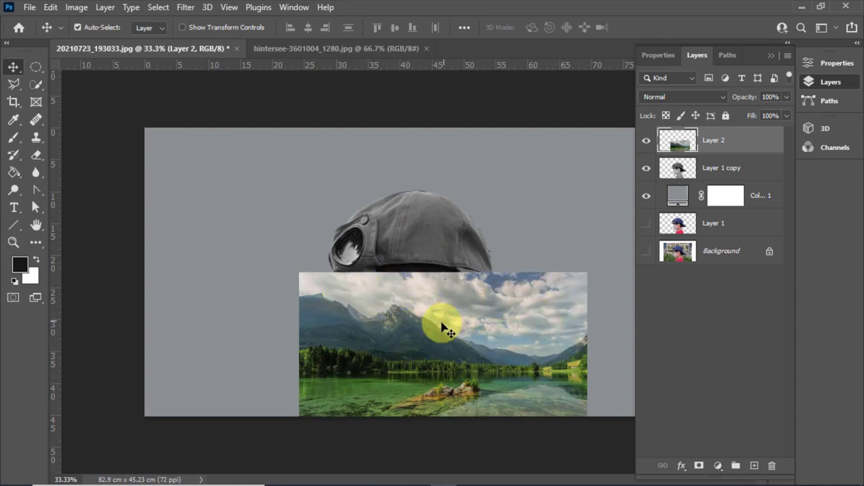
mouse_move(444, 327)
left_mouse_down()
mouse_move(464, 278)
mouse_move(454, 391)
mouse_move(444, 401)
left_mouse_up()
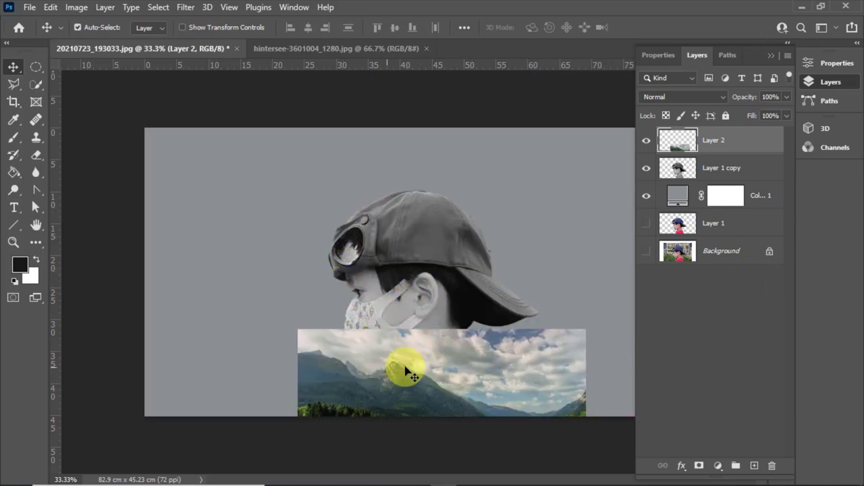
left_click_drag(415, 356, 413, 226)
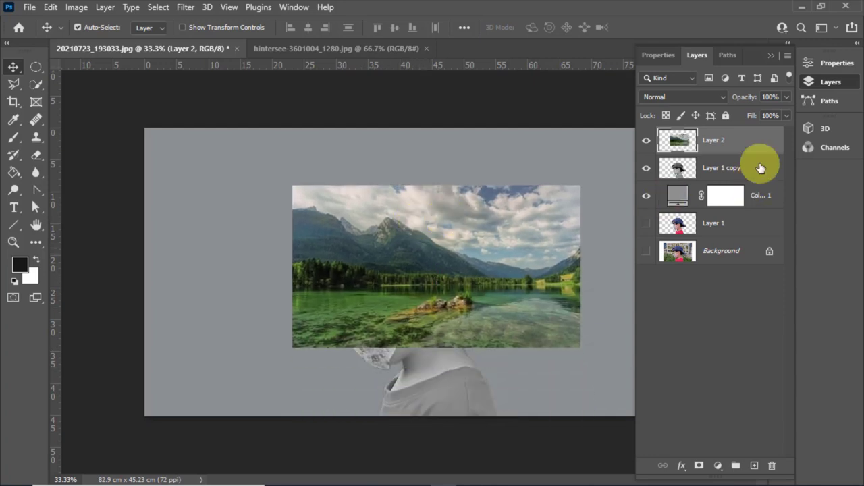
Lower Layer 2's opacity to 40% so the boy shows through.
left_click(786, 96)
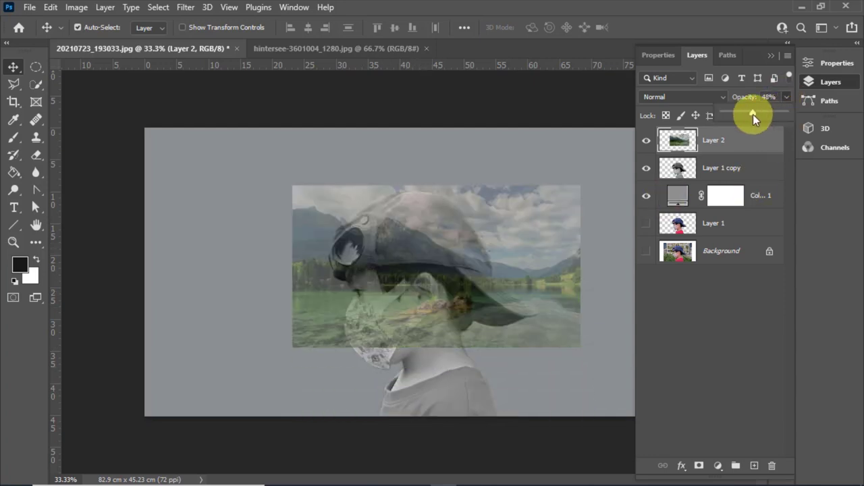
mouse_move(753, 114)
left_mouse_down()
mouse_move(761, 114)
mouse_move(753, 114)
left_mouse_up()
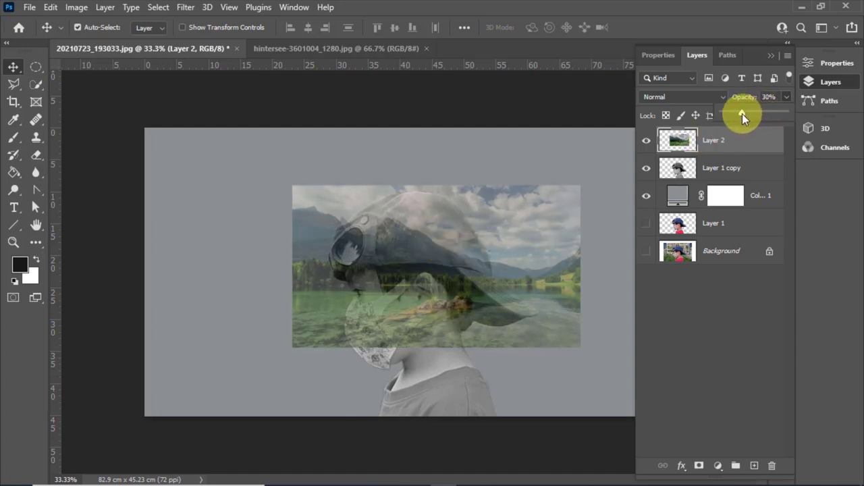
left_click_drag(742, 114, 748, 117)
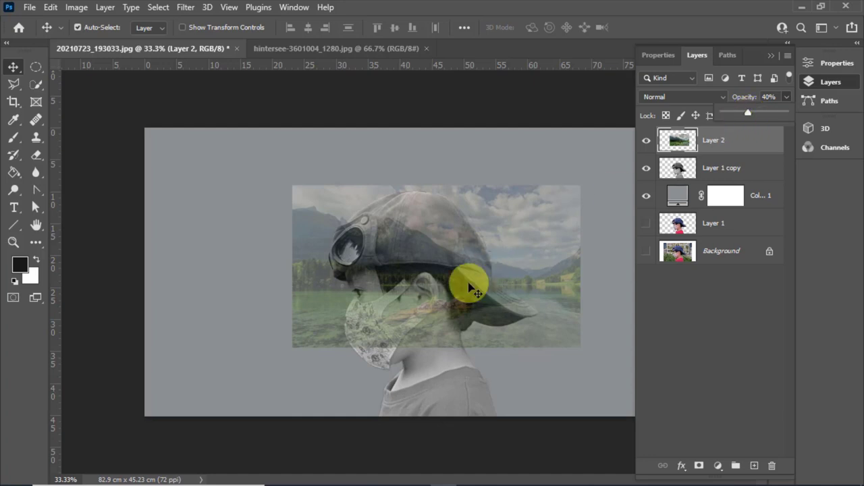
mouse_move(461, 288)
left_mouse_down()
mouse_move(484, 294)
mouse_move(440, 278)
left_mouse_up()
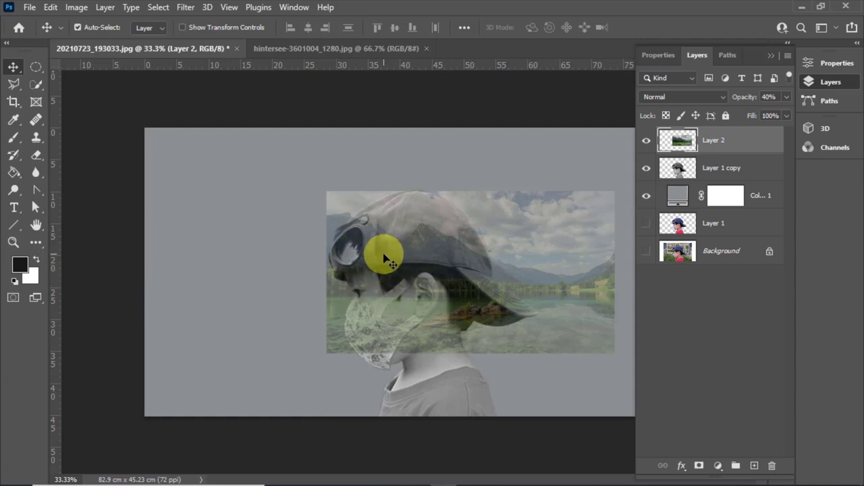
Flip the landscape layer horizontally.
left_click(719, 145, "ctrl")
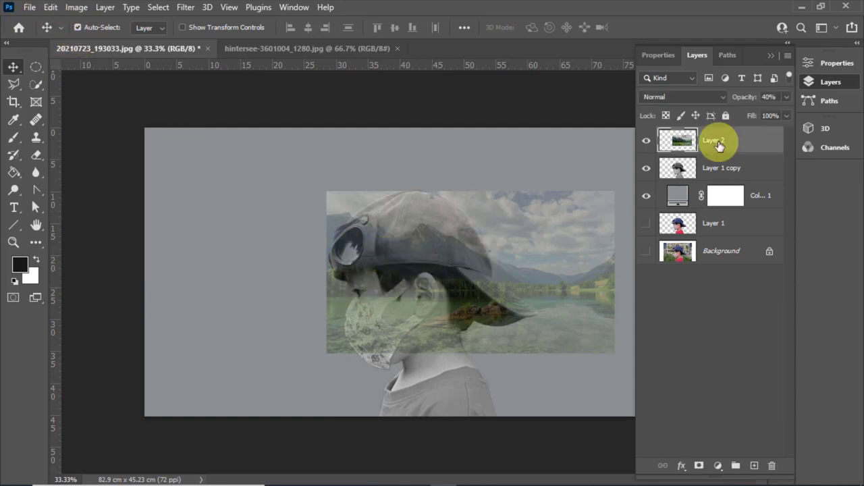
left_click(80, 54)
left_click(51, 8)
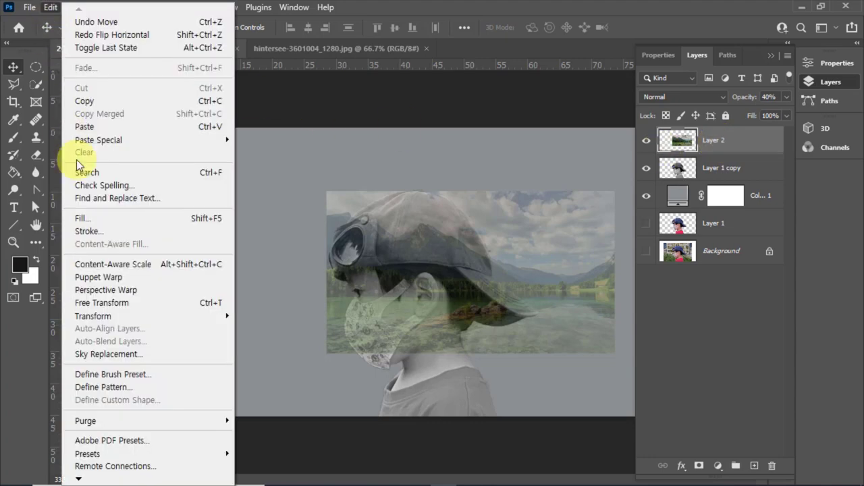
mouse_move(148, 316)
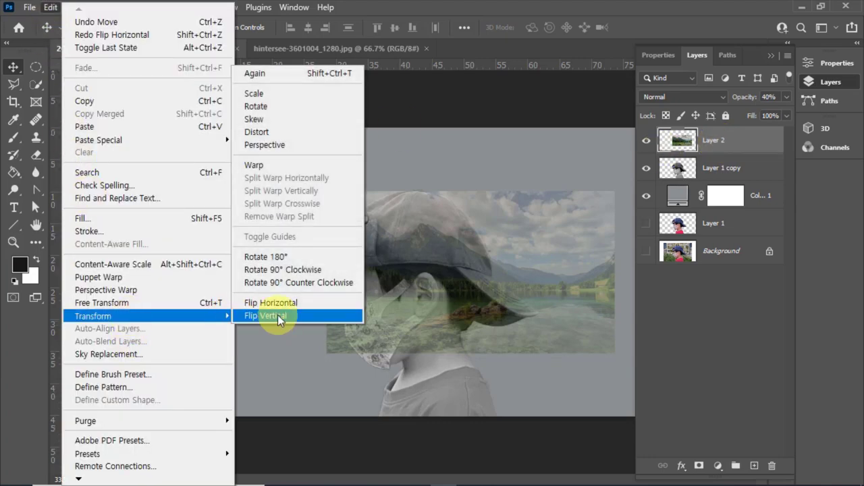
left_click(282, 305)
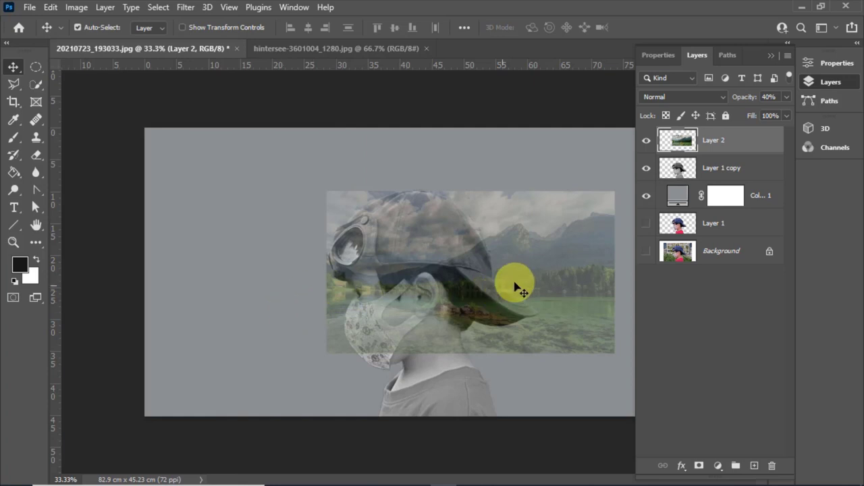
Slide the flipped landscape left so it centres over the boy's head and face.
left_click_drag(556, 280, 505, 285)
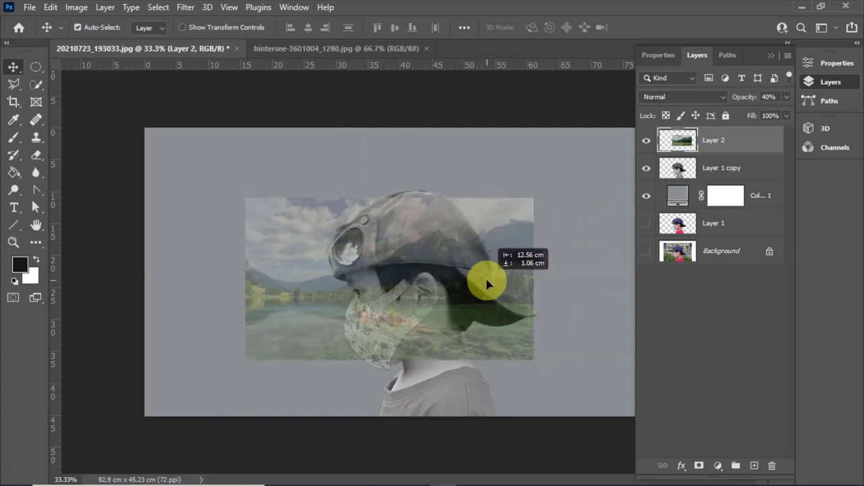
left_click_drag(505, 285, 484, 285)
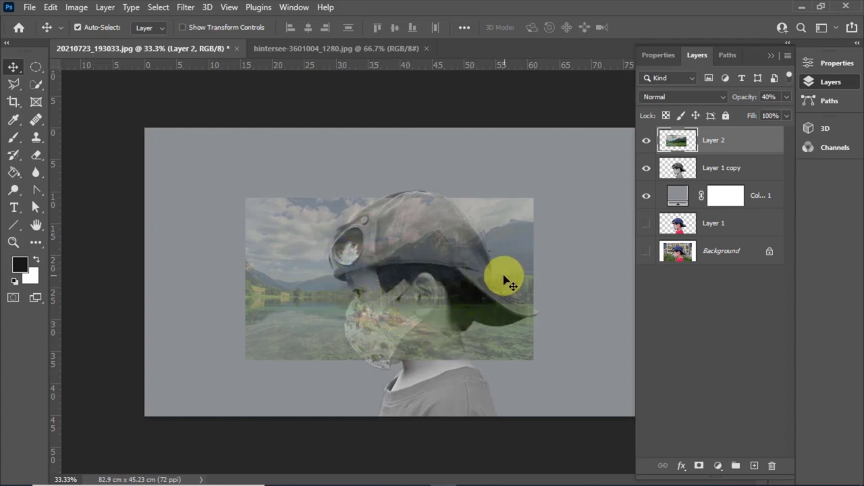
left_click_drag(505, 282, 530, 277)
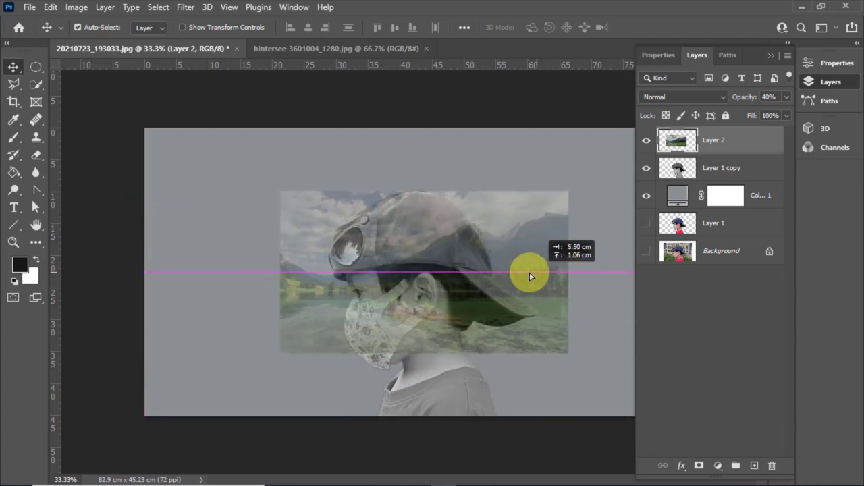
left_click_drag(530, 277, 501, 276)
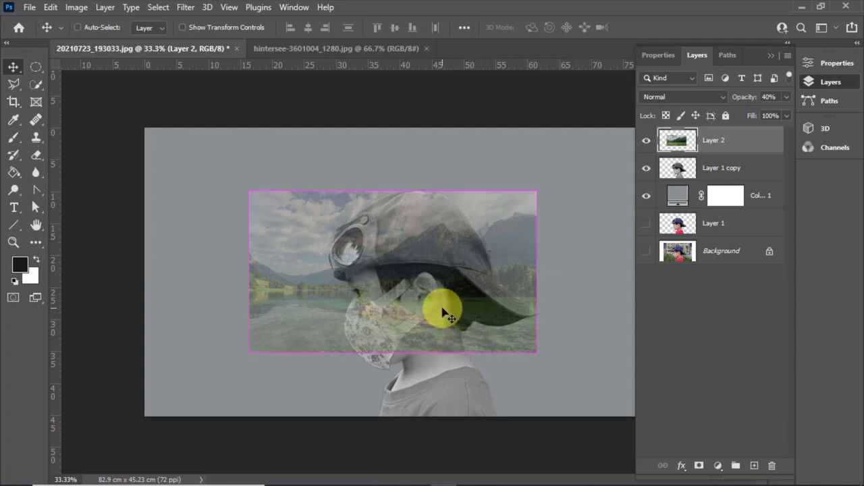
Scale the landscape to about 120.42% and nudge it into place over the boy.
key("ctrl+t")
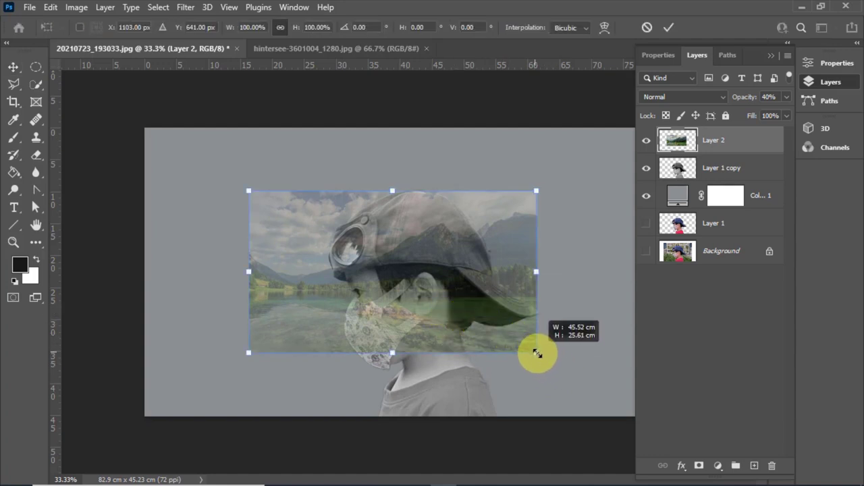
left_click_drag(536, 353, 579, 409)
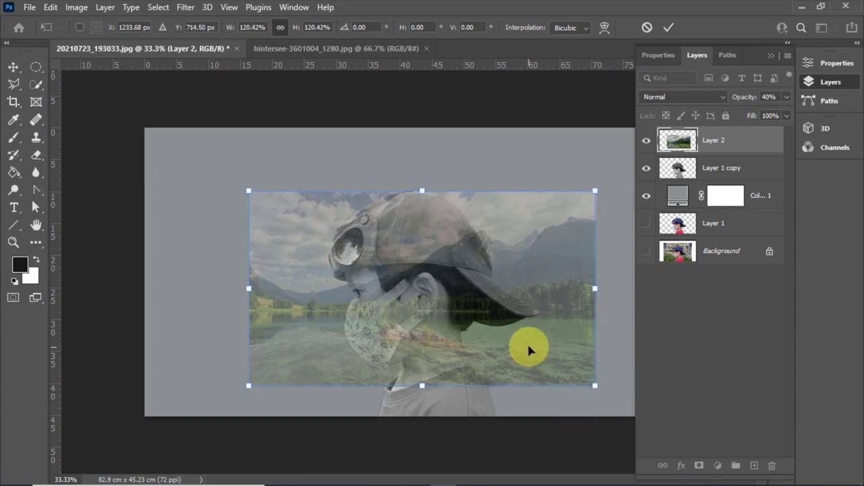
left_click_drag(529, 348, 497, 339)
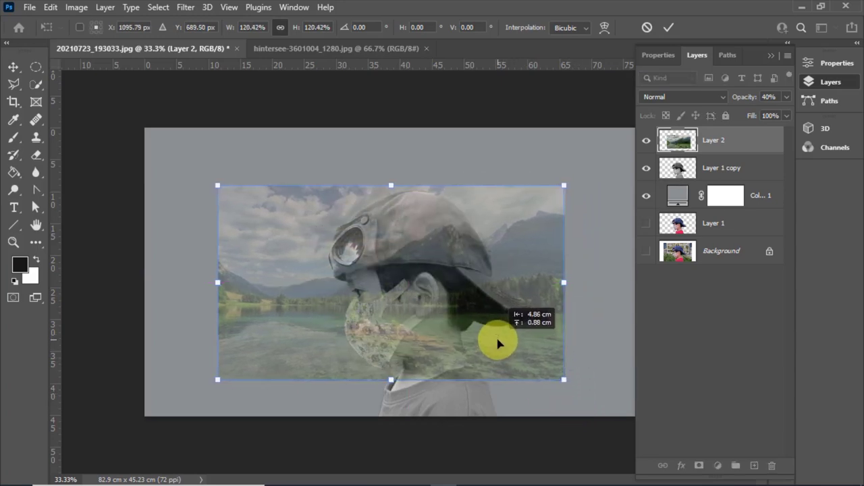
left_click_drag(497, 340, 502, 341)
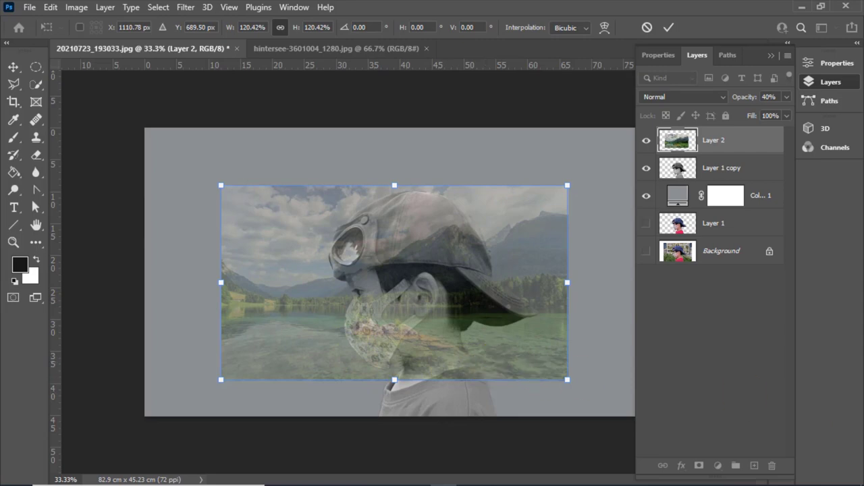
Commit the transform, restore the landscape to 100% opacity, and load the boy's outline as a selection.
left_click(787, 97)
left_click_drag(770, 111, 804, 117)
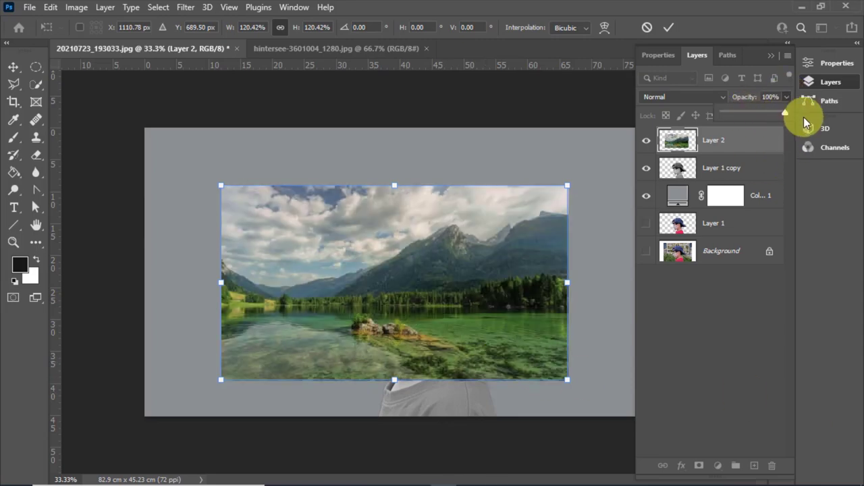
left_click(678, 173, "ctrl")
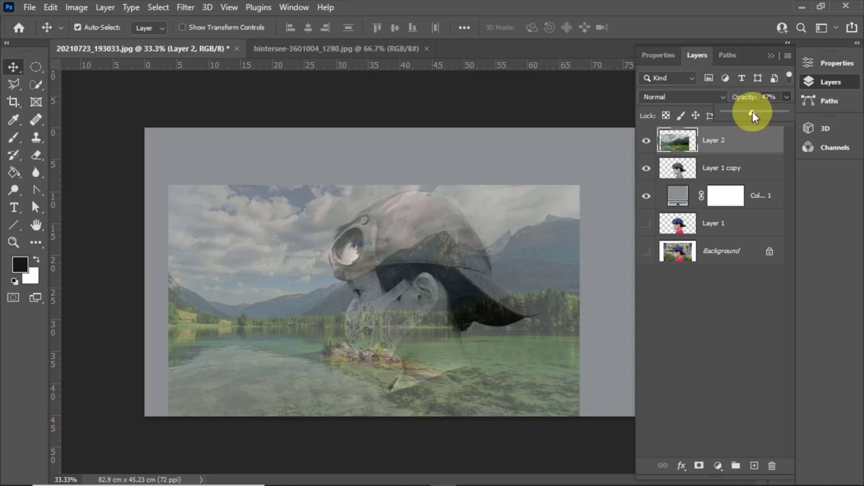
left_click_drag(769, 112, 796, 118)
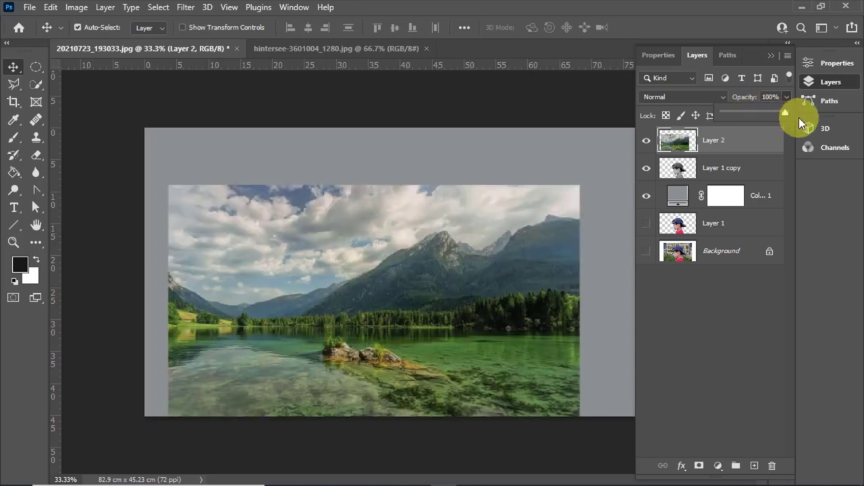
left_click(646, 140)
left_click(646, 140)
left_click(646, 139)
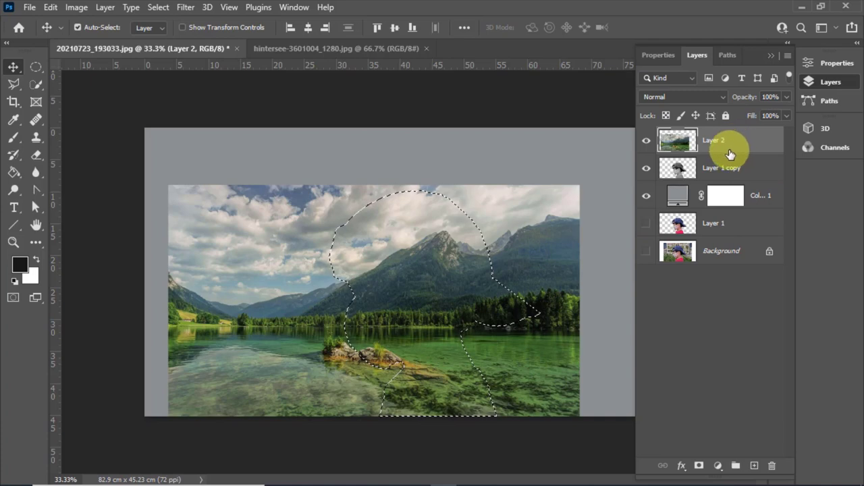
Add a layer mask to Layer 2 from the boy's silhouette selection.
left_click(697, 468)
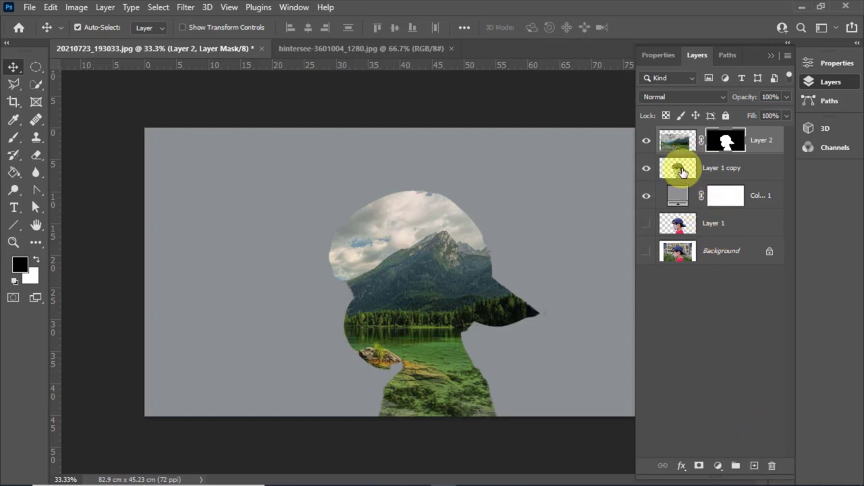
Duplicate the Layer 1 copy and move the duplicate above the landscape Layer 2.
mouse_move(680, 167)
left_mouse_down()
mouse_move(742, 296)
mouse_move(755, 465)
left_mouse_up()
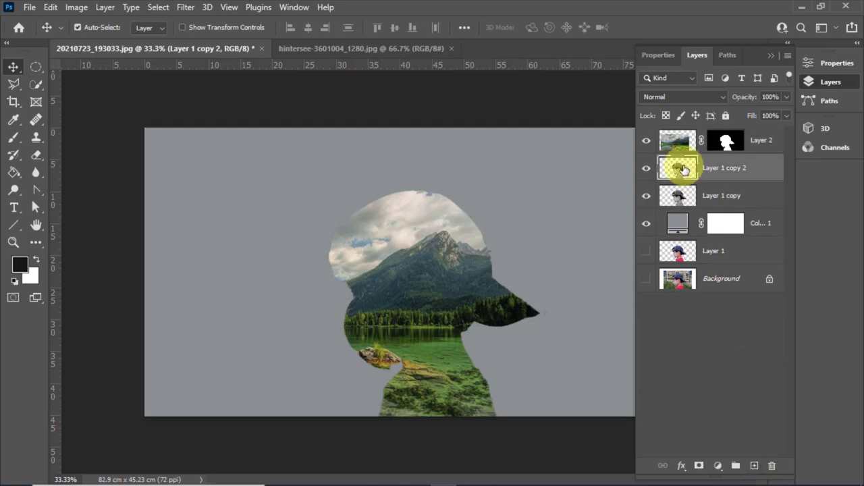
left_click_drag(685, 161, 696, 135)
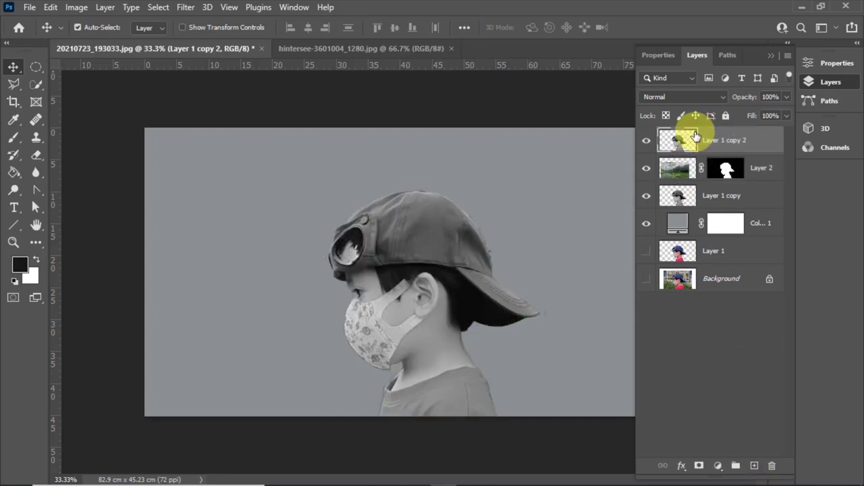
left_click(723, 96)
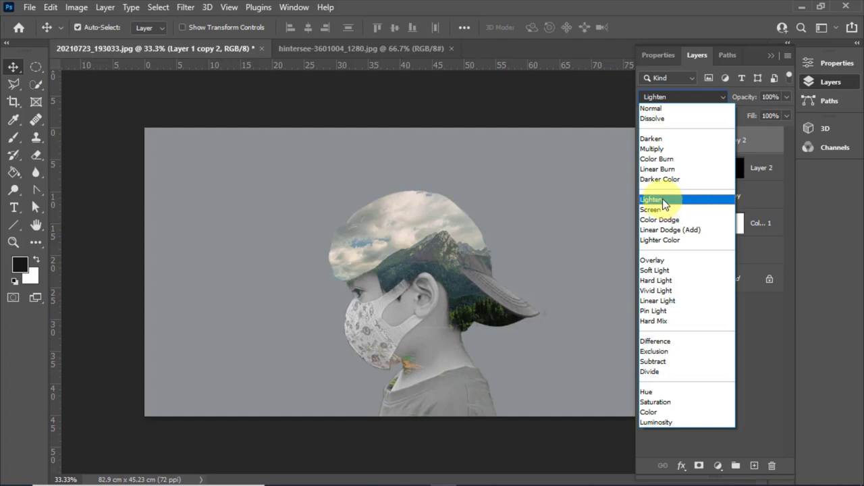
Set the top boy copy to Lighten blend mode at 88% opacity.
left_click(662, 198)
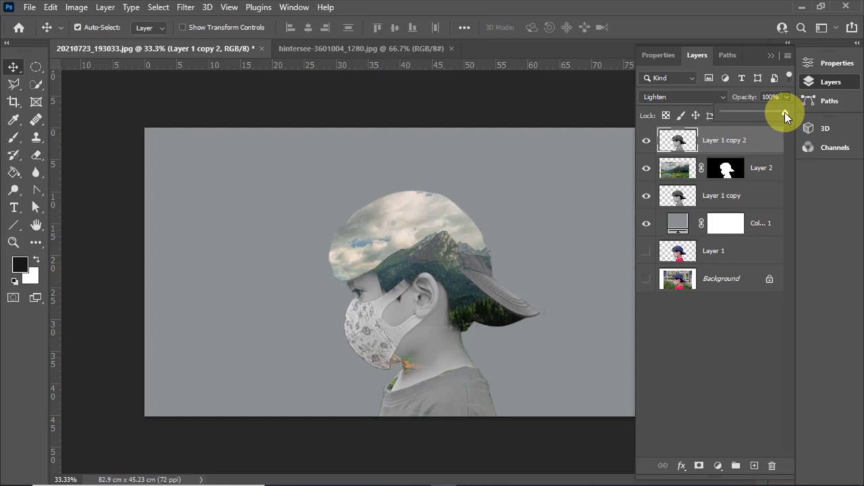
left_click_drag(778, 112, 769, 111)
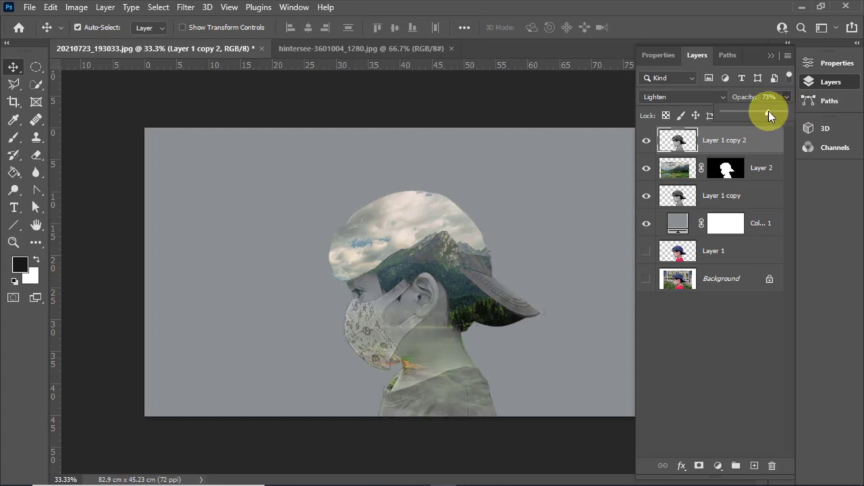
left_click_drag(770, 111, 775, 114)
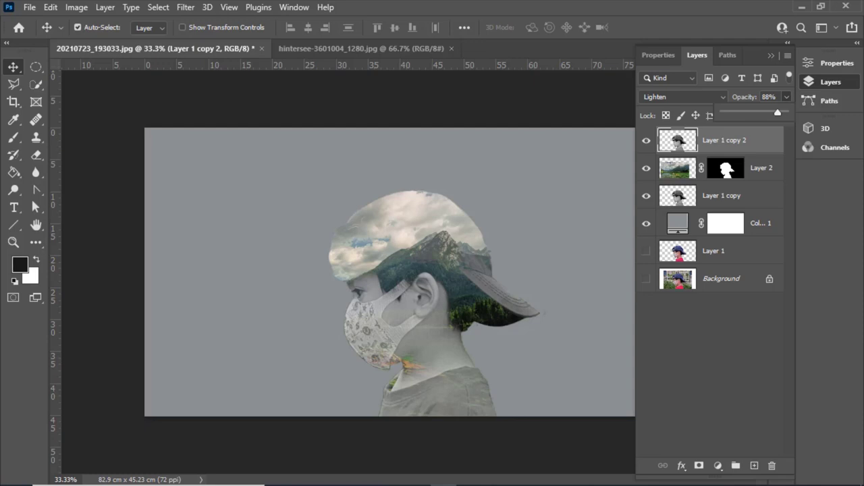
left_click(461, 334)
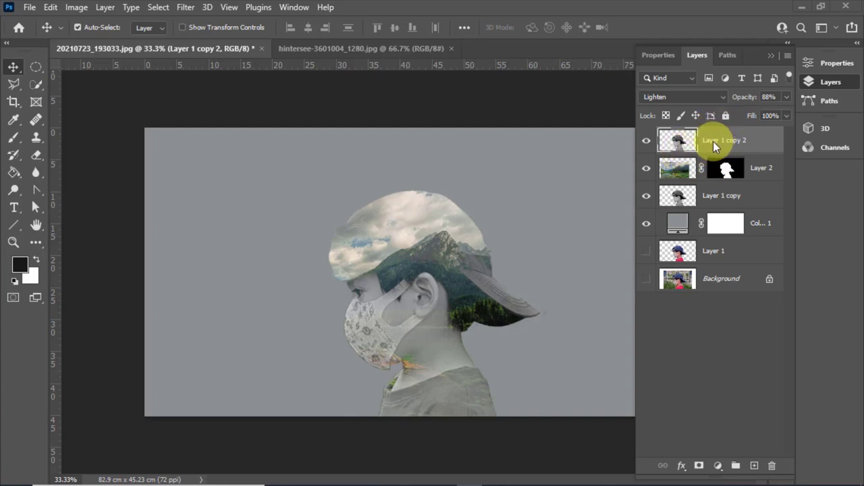
Add a mask to the boy copy and paint around the neck with a 25%-opacity brush.
left_click(699, 467)
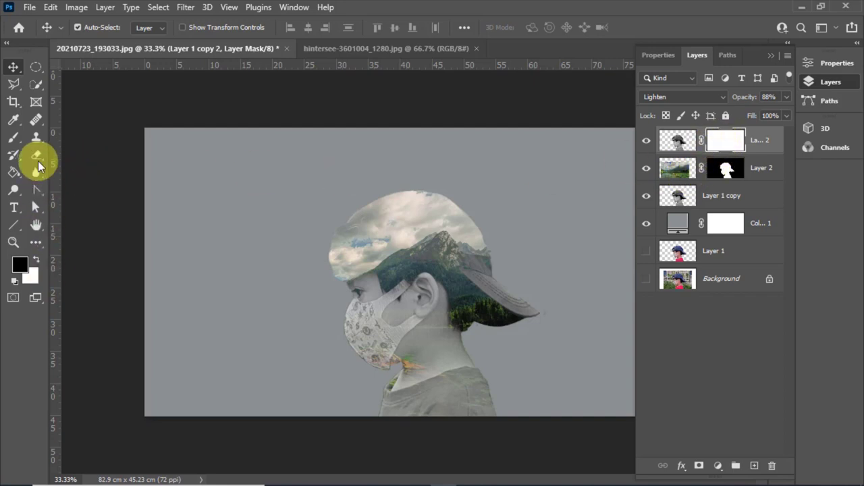
left_click(16, 136)
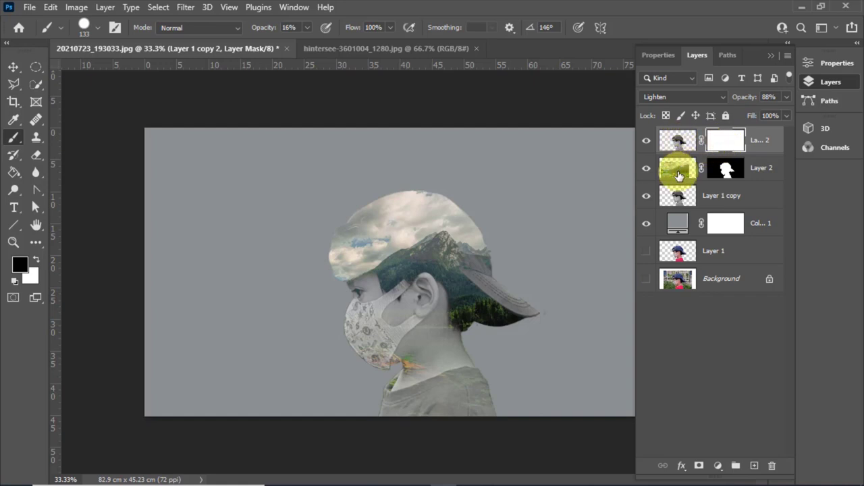
left_click(308, 28)
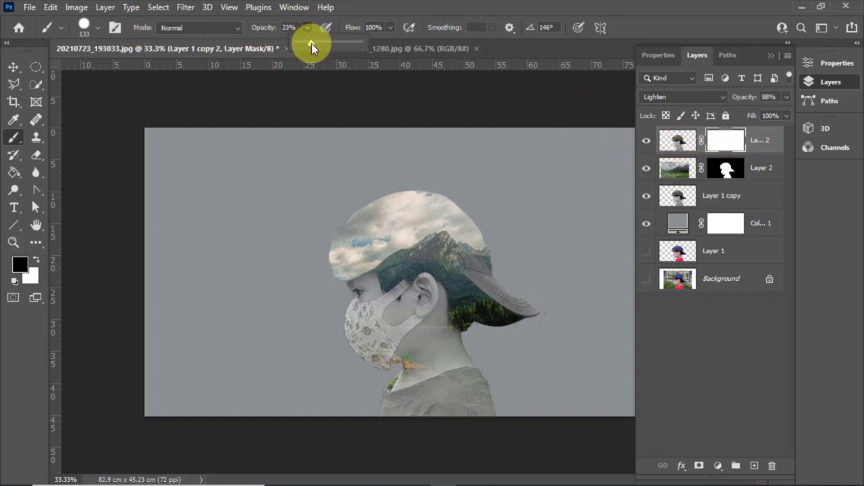
left_click_drag(311, 44, 313, 44)
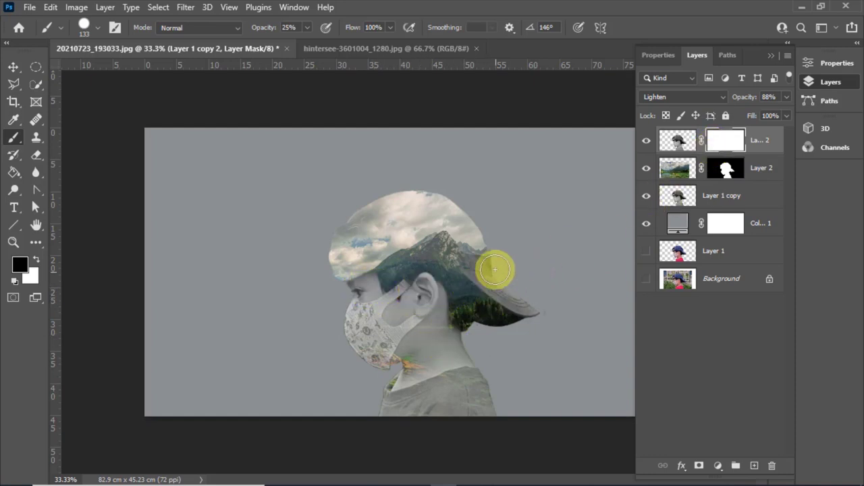
mouse_move(453, 335)
left_mouse_down()
mouse_move(473, 401)
mouse_move(455, 333)
mouse_move(464, 362)
left_mouse_up()
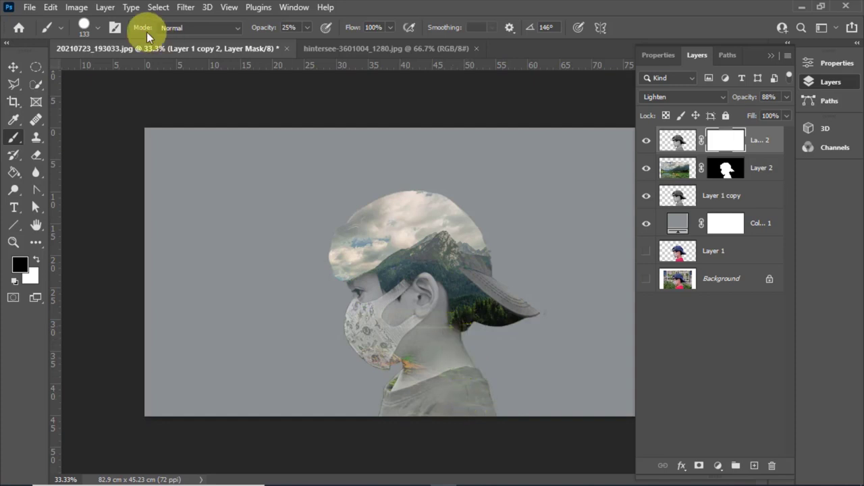
Switch to a 0%-hardness, 196 px brush and paint away the neck and cap brim.
left_click(83, 26)
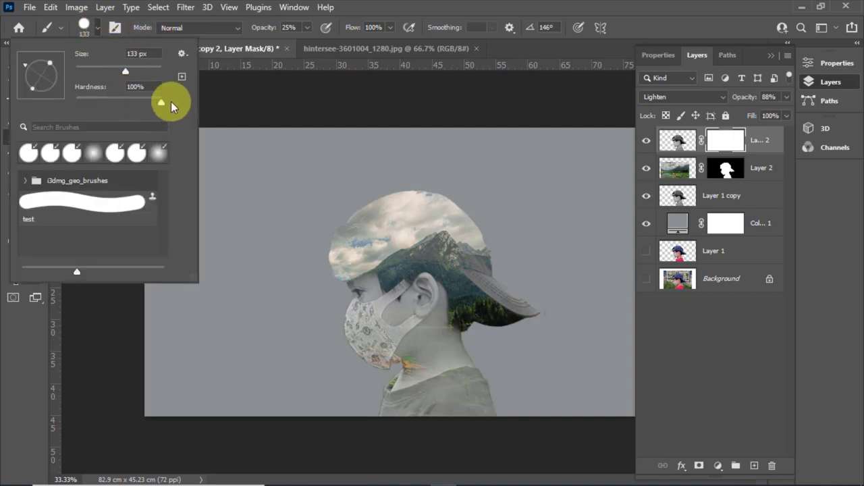
left_click_drag(160, 103, 54, 104)
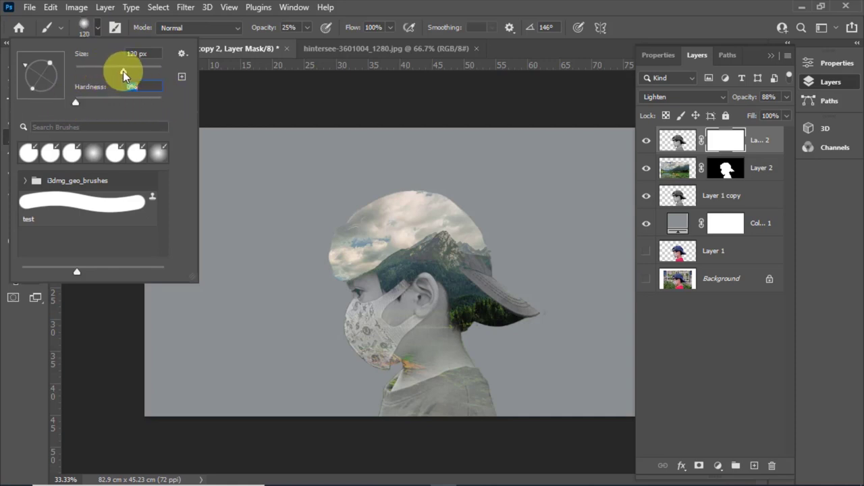
left_click_drag(129, 75, 142, 73)
left_click(451, 11)
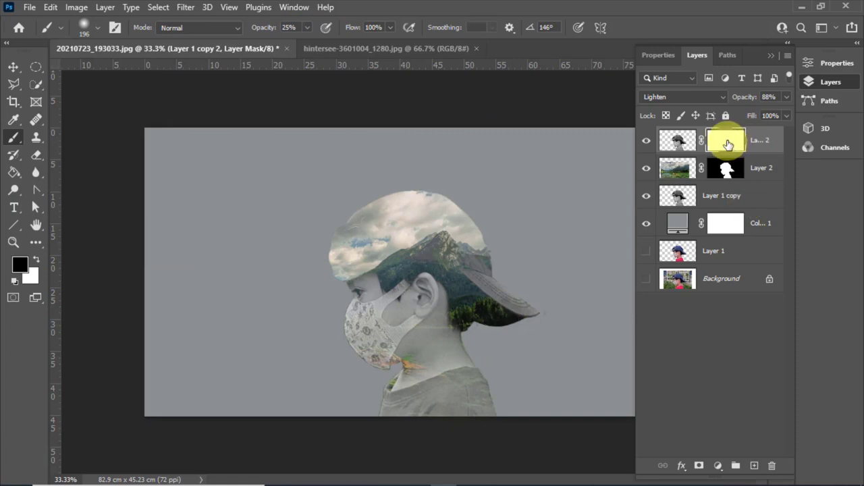
mouse_move(469, 324)
left_mouse_down()
mouse_move(464, 314)
mouse_move(486, 411)
mouse_move(482, 367)
mouse_move(468, 434)
mouse_move(477, 419)
mouse_move(455, 315)
mouse_move(428, 266)
mouse_move(459, 360)
mouse_move(438, 417)
mouse_move(433, 409)
mouse_move(451, 371)
mouse_move(430, 396)
mouse_move(470, 359)
mouse_move(482, 285)
mouse_move(506, 324)
mouse_move(521, 305)
mouse_move(505, 298)
mouse_move(516, 295)
mouse_move(550, 328)
mouse_move(505, 300)
left_mouse_up()
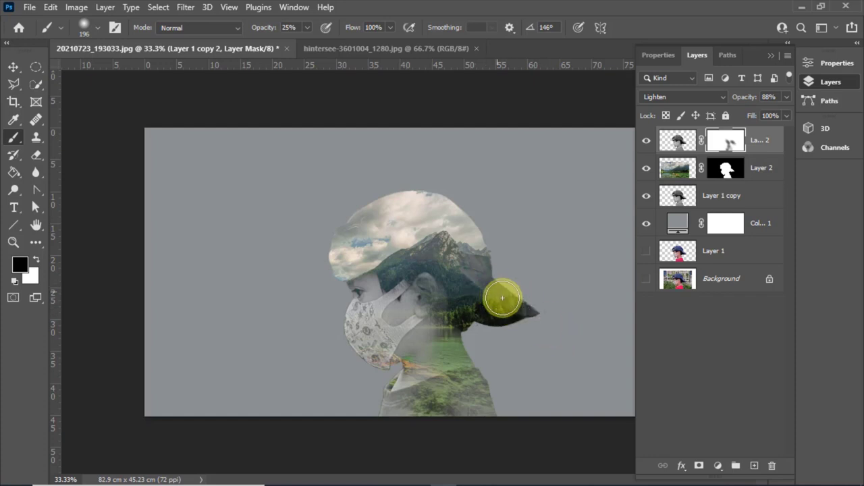
left_click(675, 173)
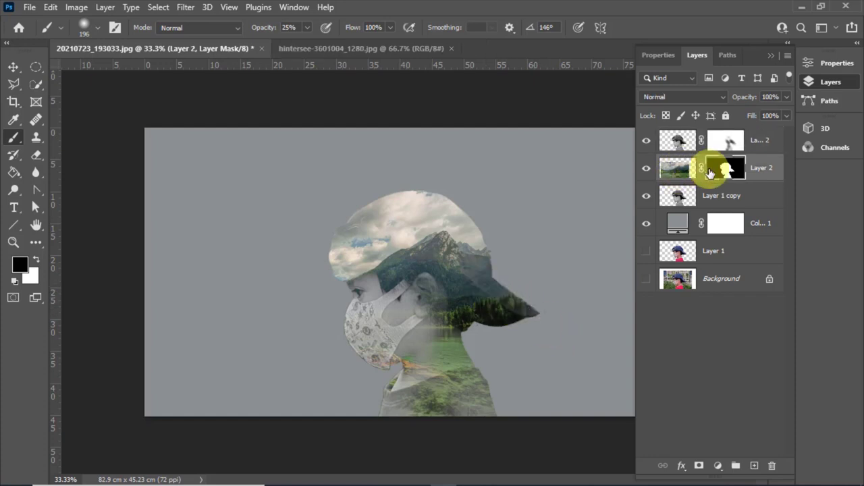
Paint Layer 2's mask softly around the face edge to blend the landscape in.
left_click(728, 172)
left_click(674, 174)
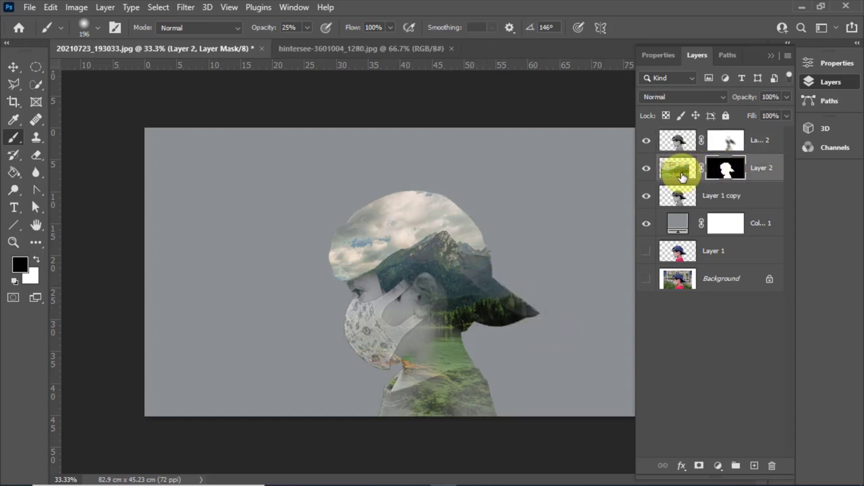
left_click(727, 171)
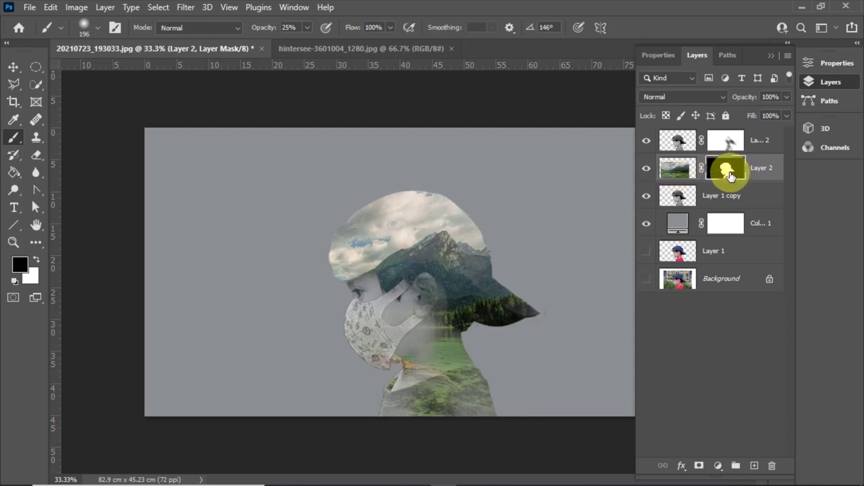
left_click(673, 170)
left_click(727, 170)
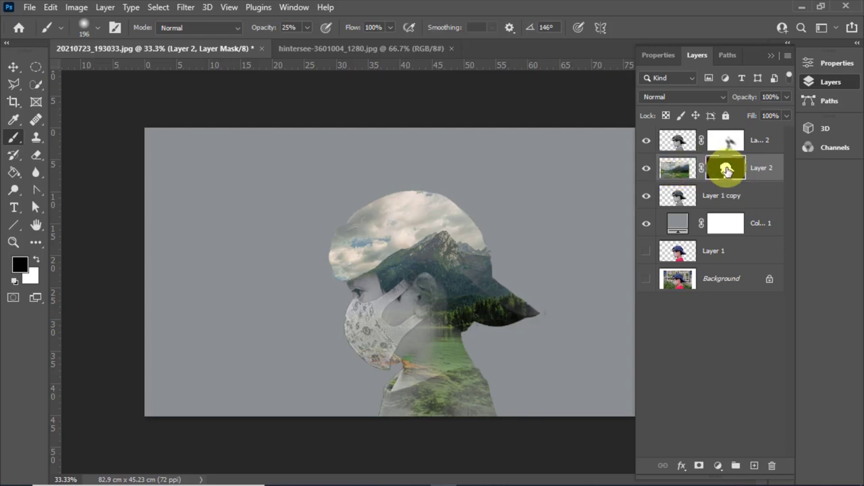
left_click(686, 174)
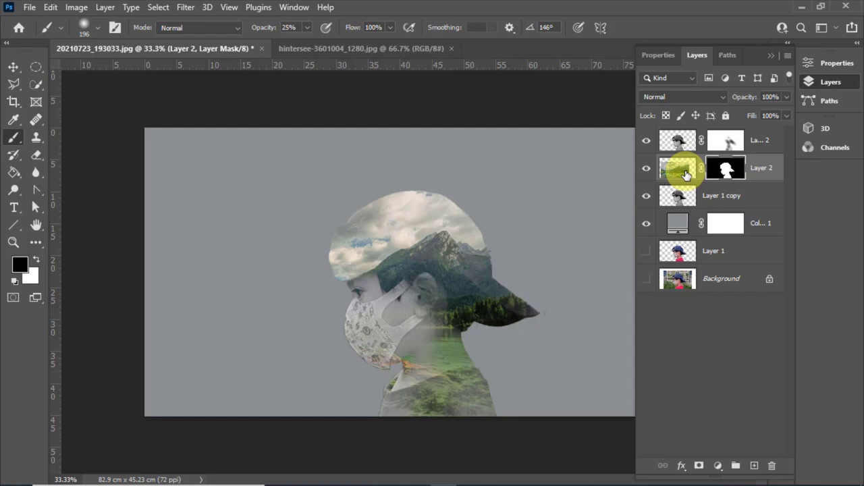
left_click(724, 171)
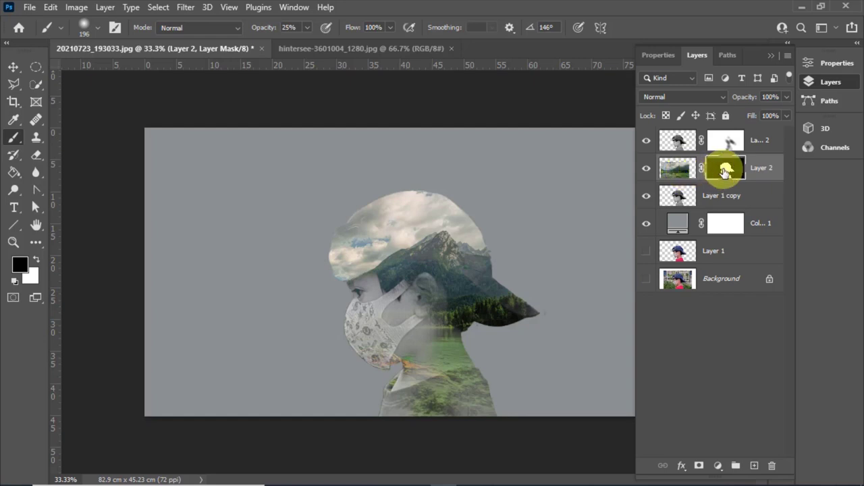
left_click(675, 172)
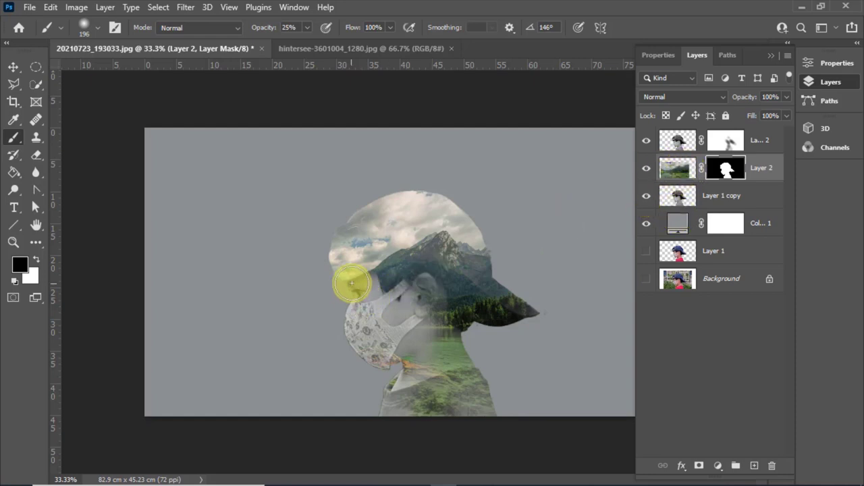
mouse_move(376, 370)
left_mouse_down()
mouse_move(366, 280)
mouse_move(372, 299)
mouse_move(347, 256)
mouse_move(353, 274)
left_mouse_up()
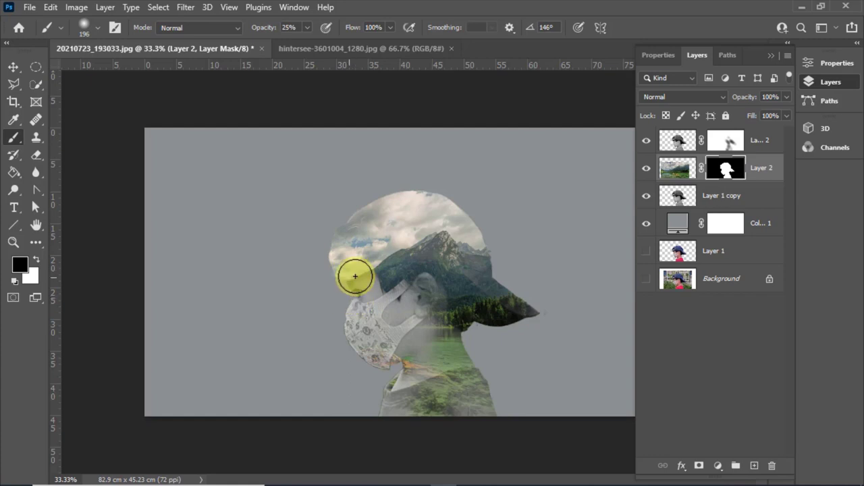
left_click(646, 225)
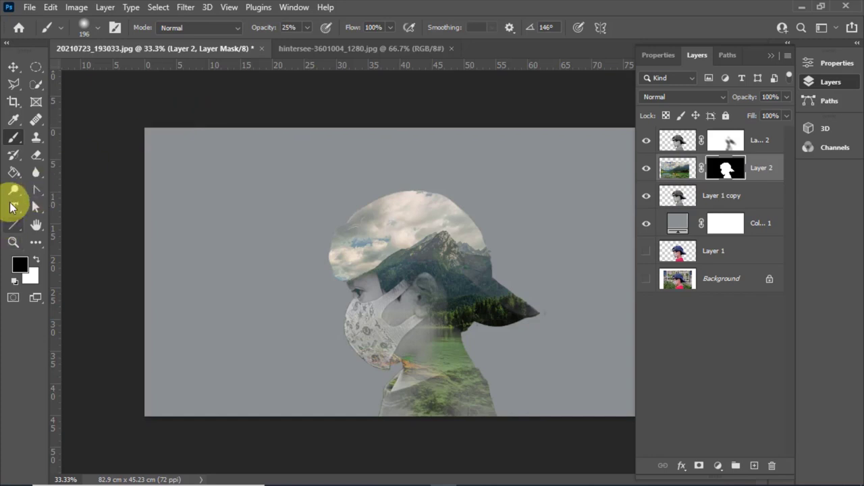
mouse_move(344, 297)
left_mouse_down()
mouse_move(332, 280)
mouse_move(355, 312)
mouse_move(337, 286)
mouse_move(342, 253)
mouse_move(332, 254)
mouse_move(353, 329)
mouse_move(398, 359)
mouse_move(390, 378)
mouse_move(407, 338)
mouse_move(367, 325)
mouse_move(384, 311)
mouse_move(380, 295)
mouse_move(331, 245)
mouse_move(351, 221)
mouse_move(372, 252)
left_mouse_up()
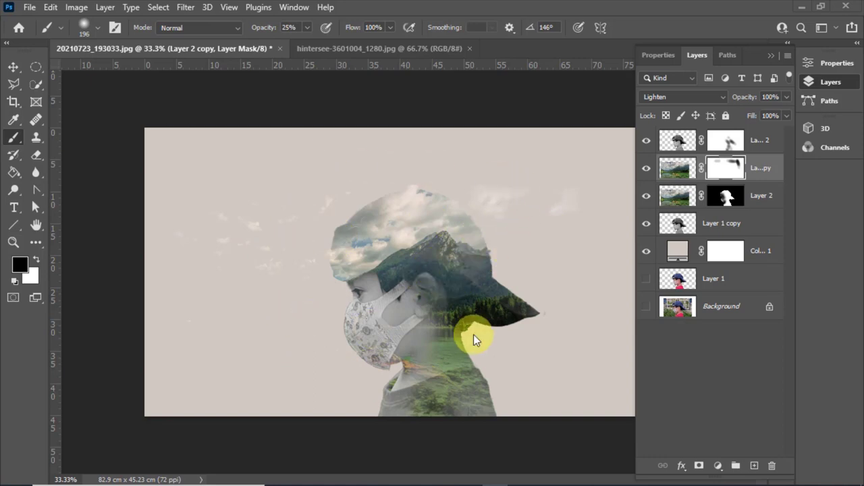
Add a Hue/Saturation adjustment layer above the top portrait layer.
left_click(683, 145)
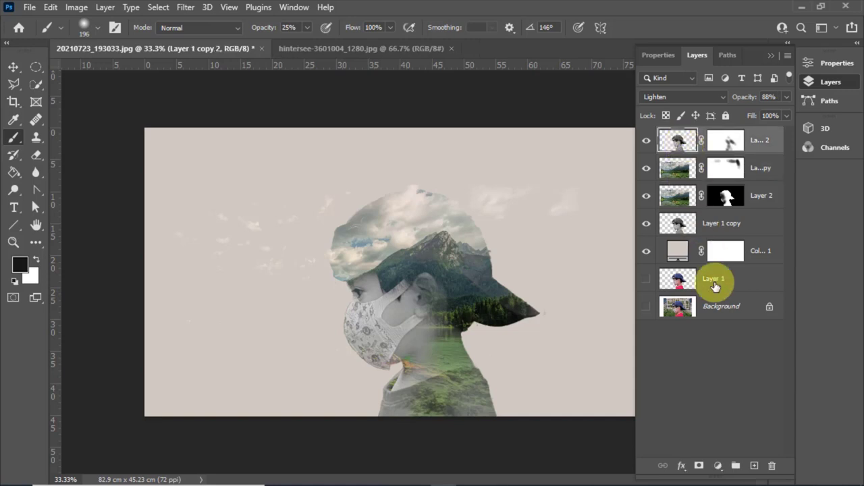
left_click(718, 466)
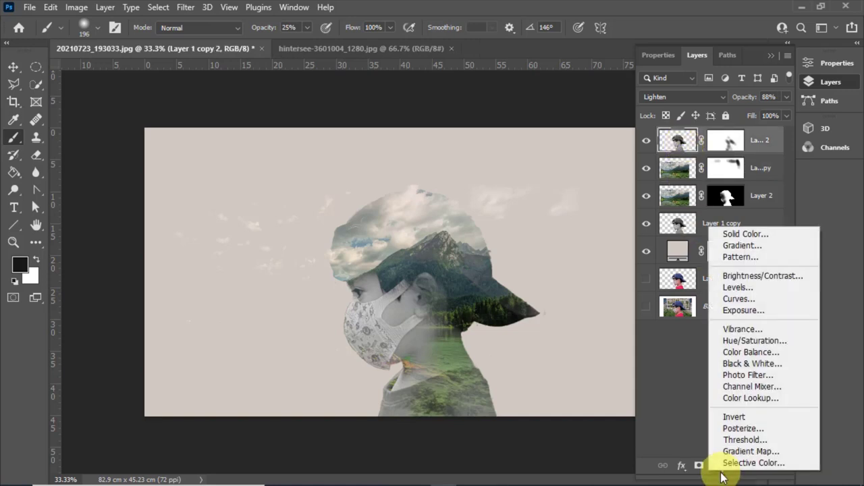
left_click(760, 341)
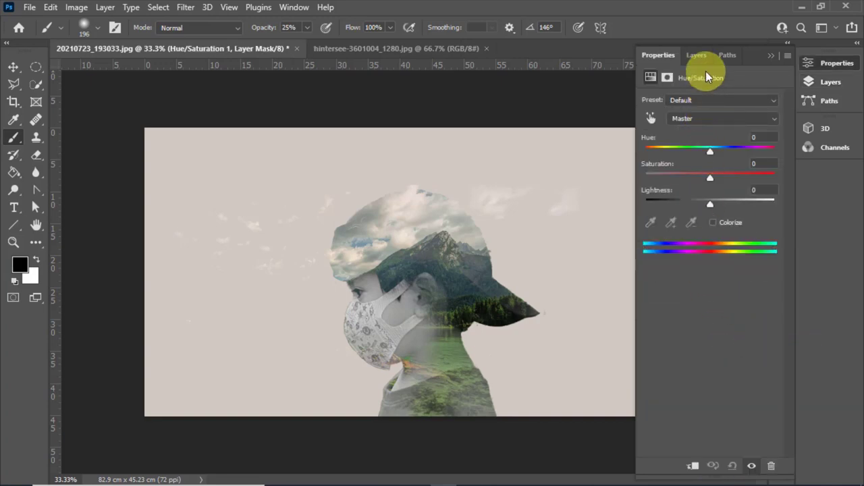
left_click(698, 55)
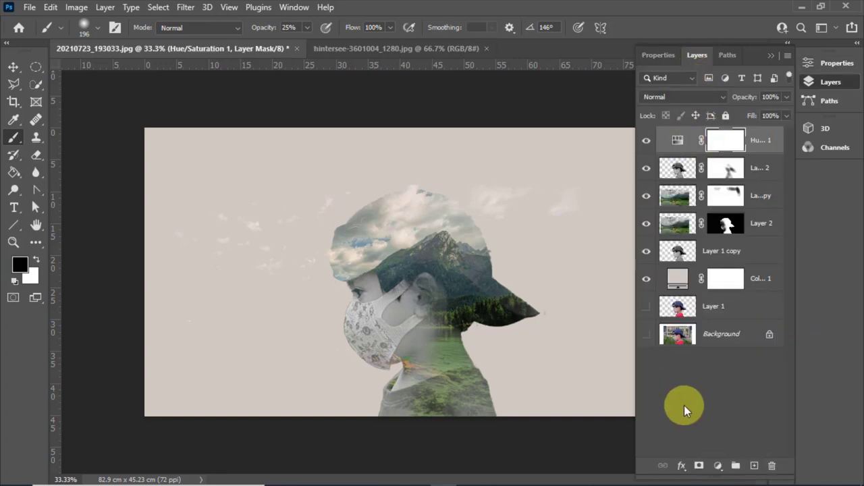
Try Colorize on Hue/Saturation 1, reset it to defaults, and hide the layer.
double_click(678, 140)
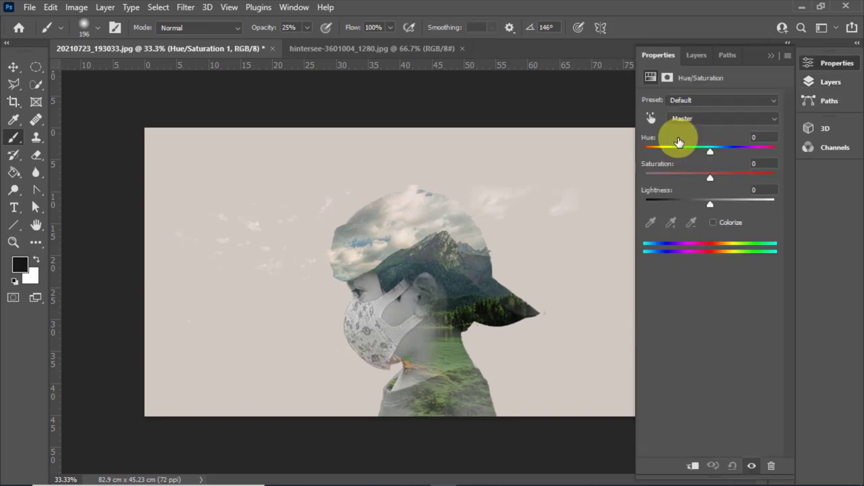
left_click(713, 223)
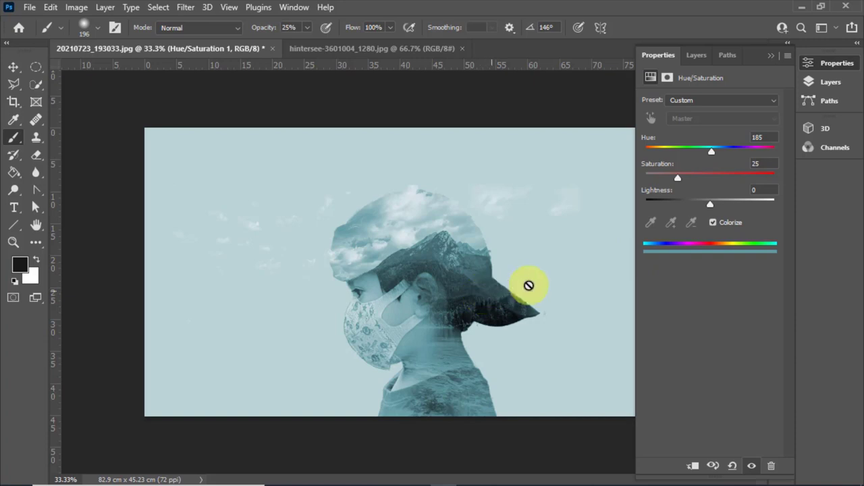
left_click(713, 223)
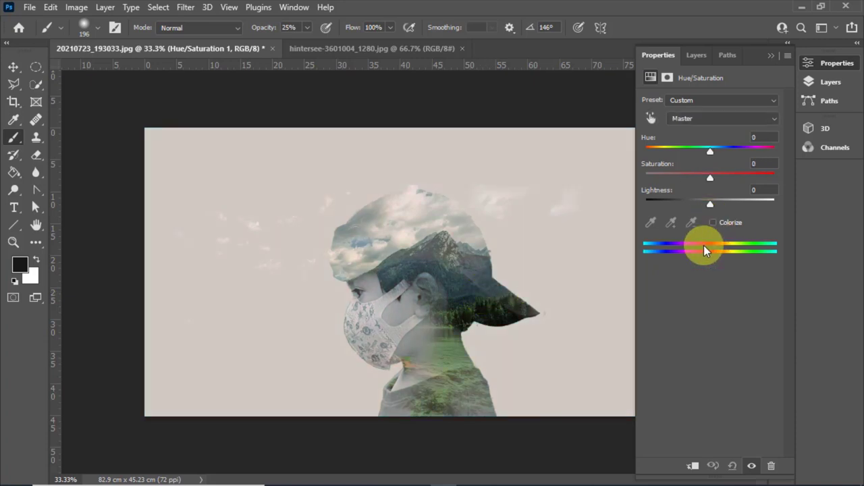
left_click(772, 466)
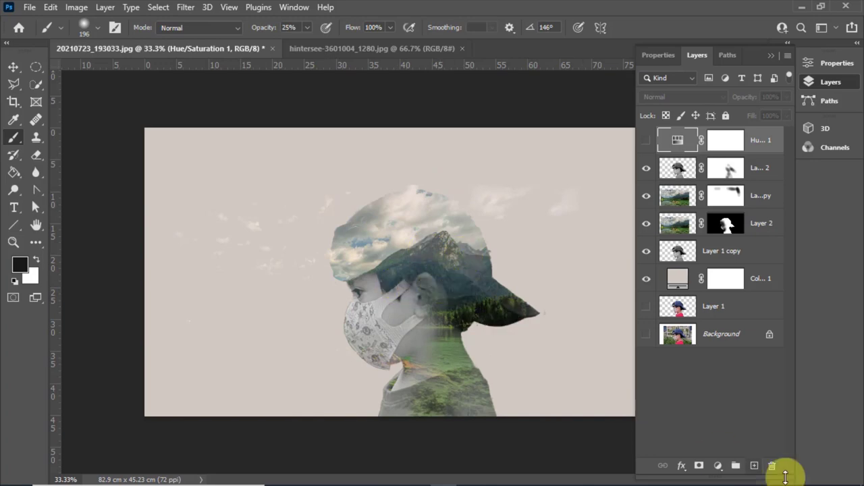
Add a Solid Color fill layer on top of the stack, filled with an orange shade.
left_click(719, 466)
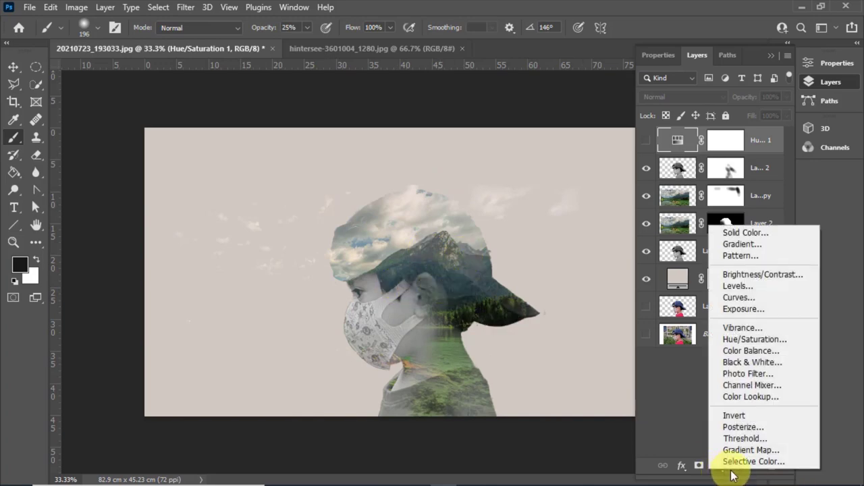
left_click(753, 233)
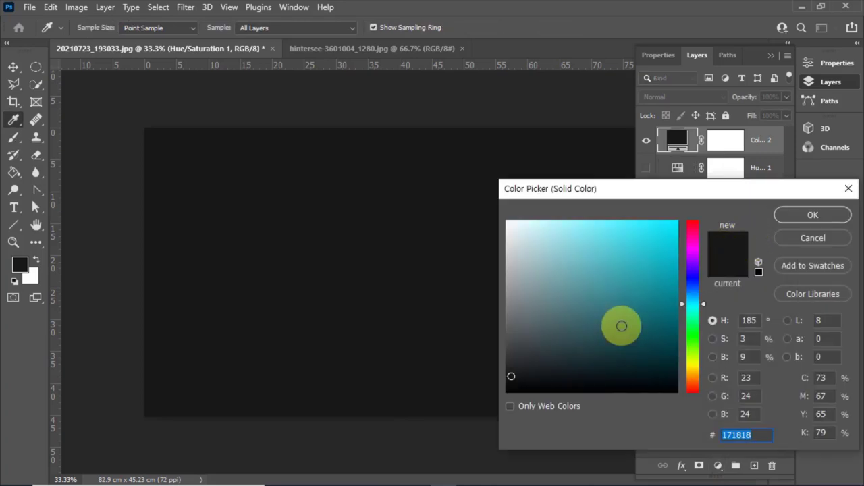
left_click_drag(694, 345, 699, 381)
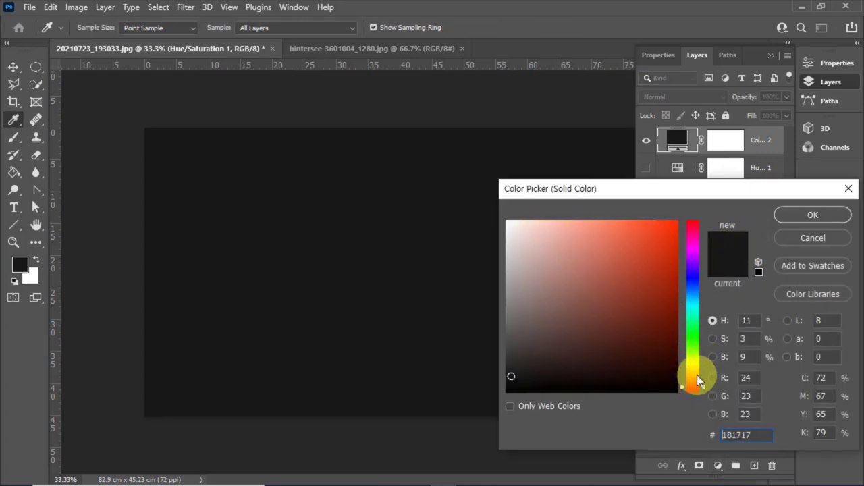
left_click_drag(649, 268, 638, 263)
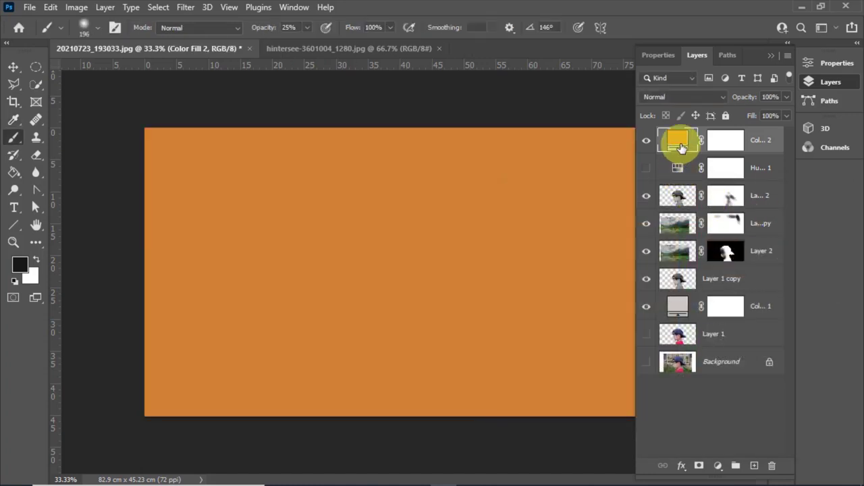
left_click(719, 97)
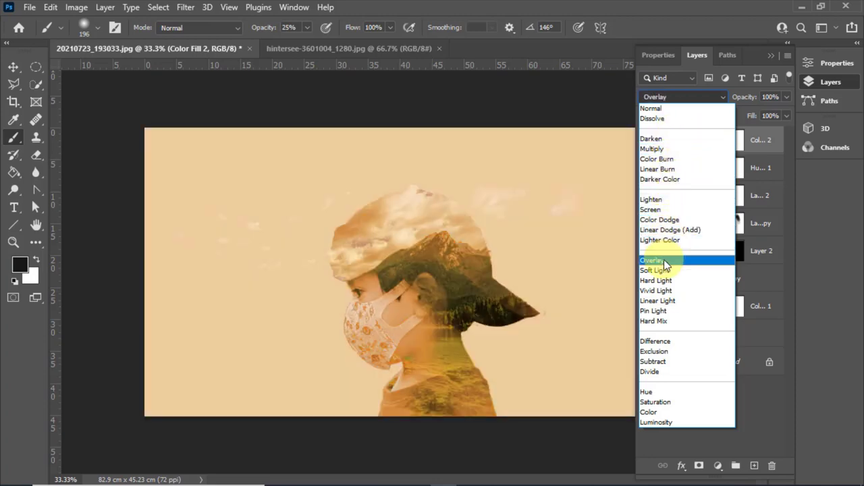
Set the orange Color Fill 2 layer's blend mode to Overlay.
left_click(664, 259)
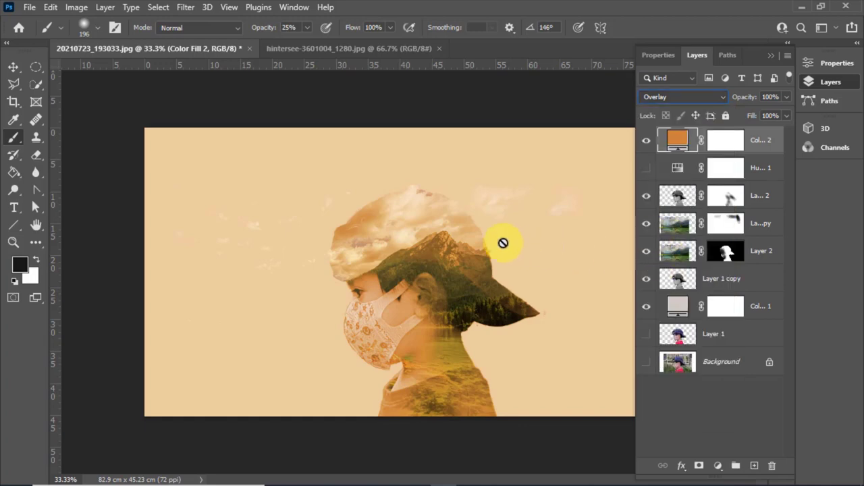